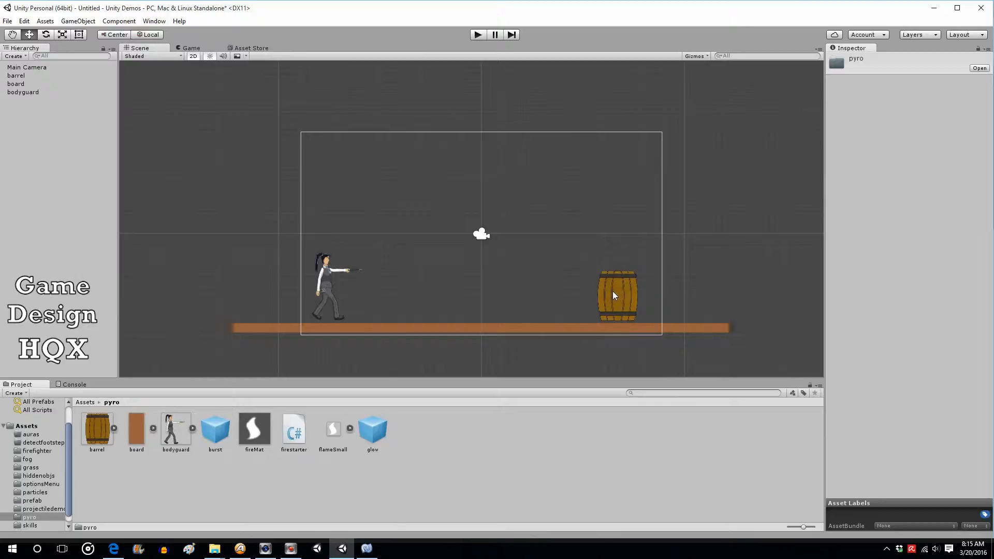
Create a new C# script named selfdestroy in the pyro assets folder
right_click(429, 434)
mouse_move(521, 243)
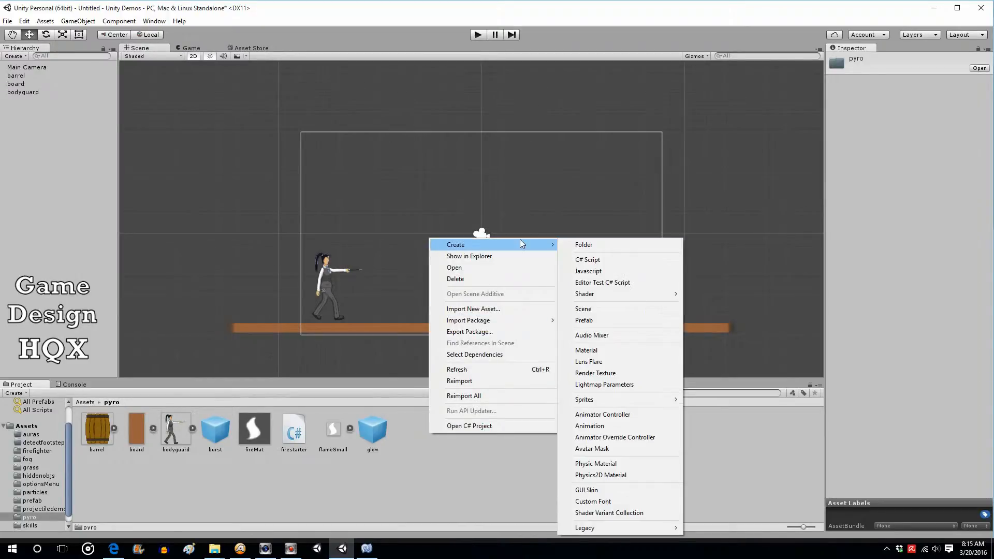
click(609, 261)
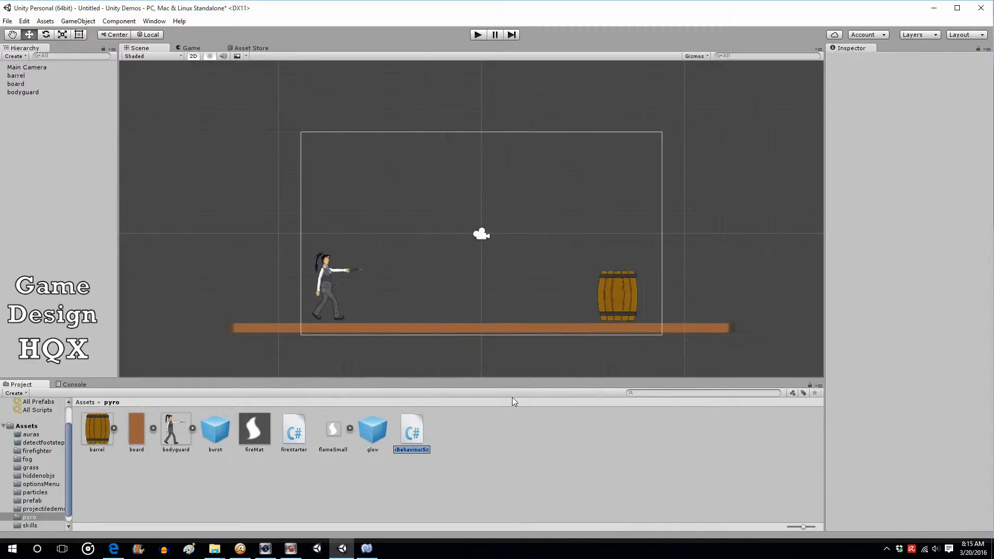
text(selfdestroy)
click(495, 424)
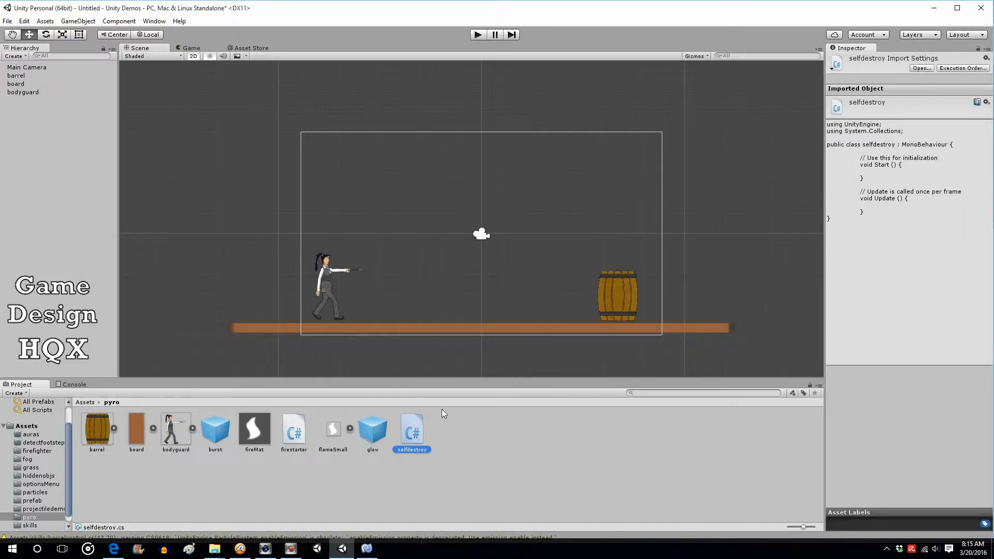
Attach the selfdestroy script as a component to the glow prefab
click(374, 433)
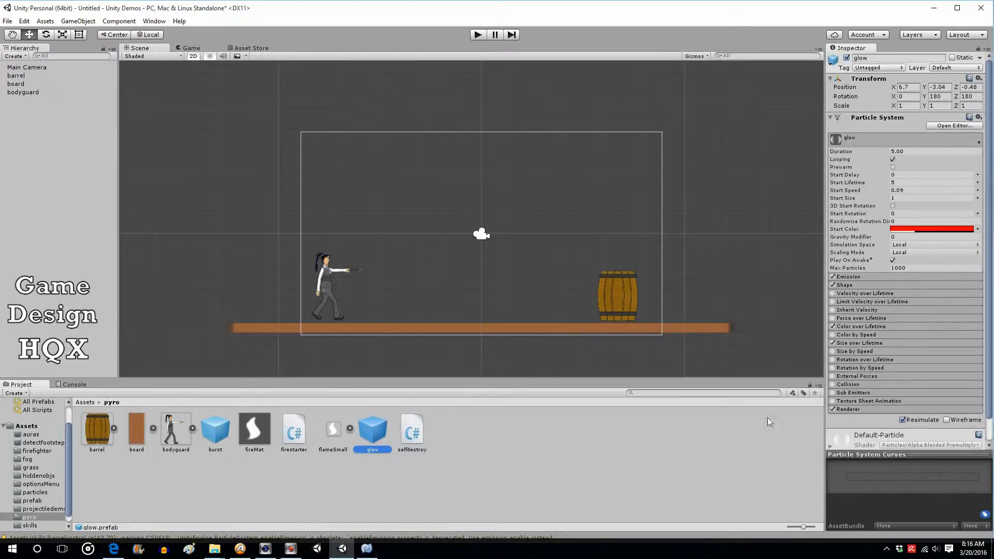
drag(990, 400, 988, 435)
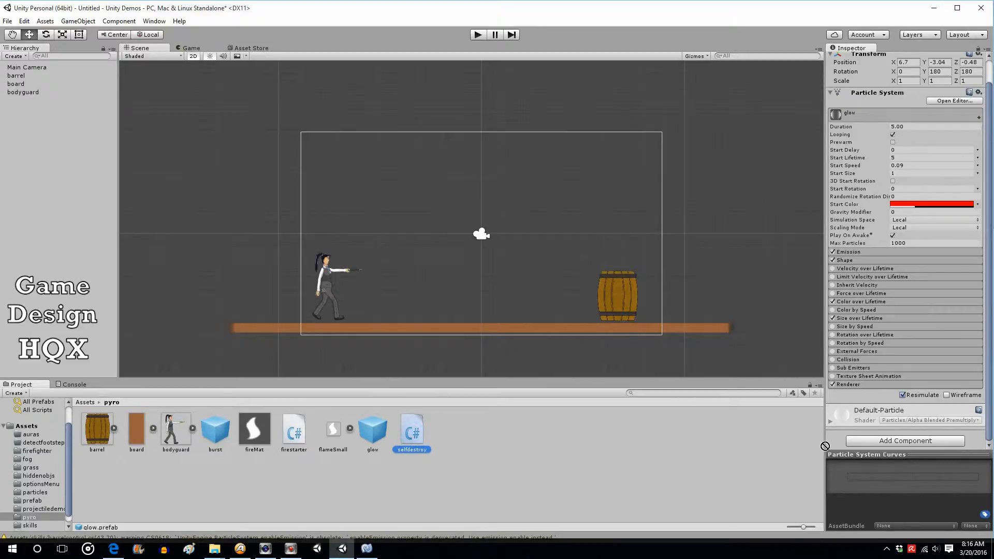
drag(840, 450, 841, 448)
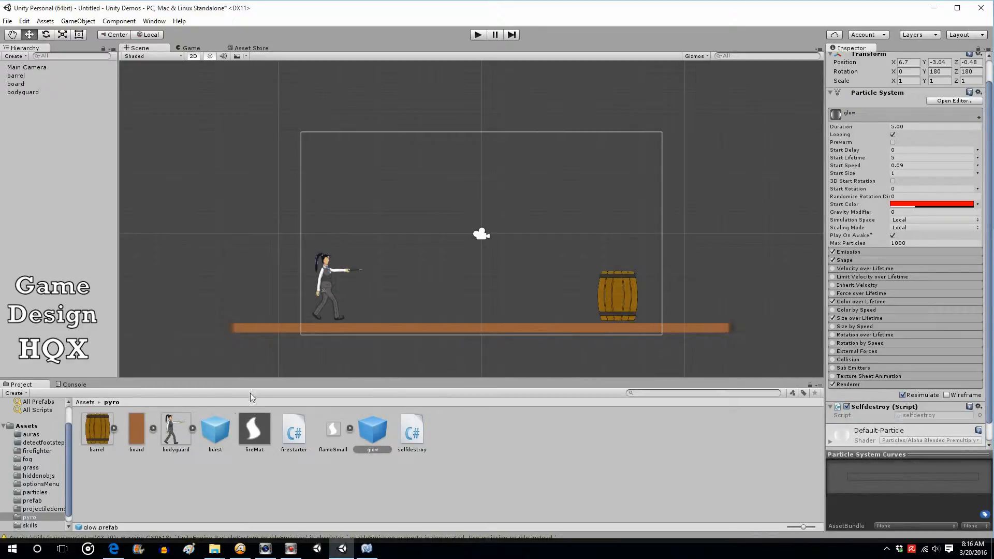
Attach the selfdestroy script as a component to the burst prefab
click(216, 429)
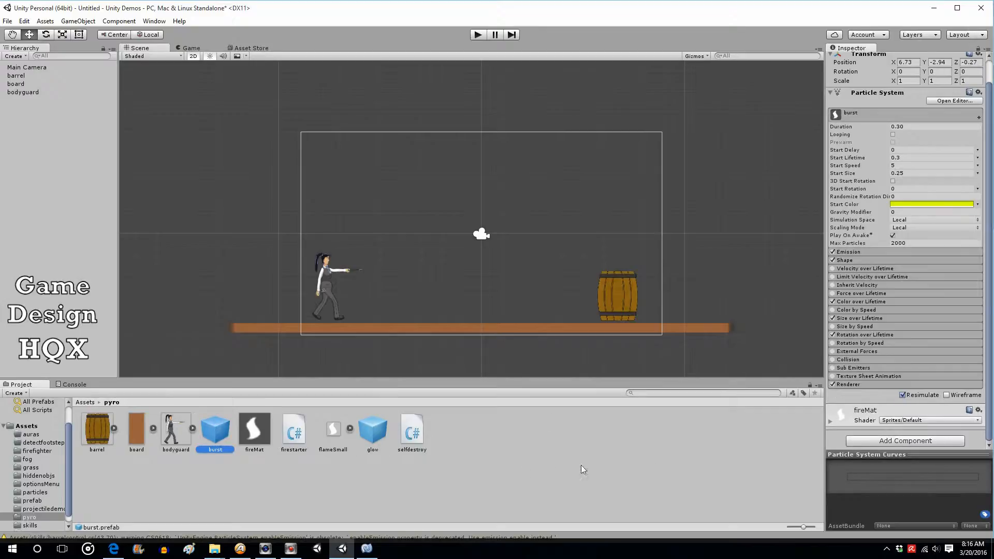
drag(410, 431, 840, 448)
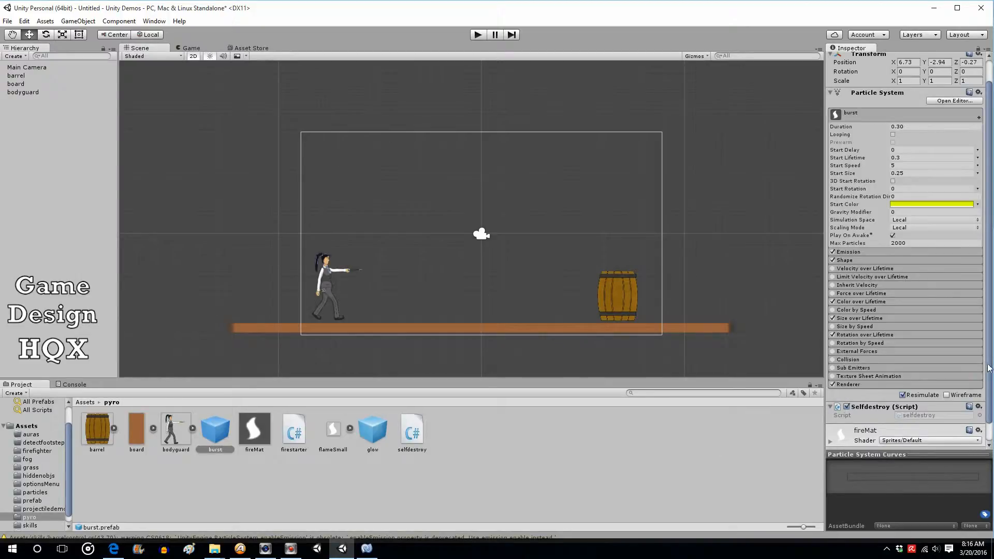
scroll(911, 394, down, 1)
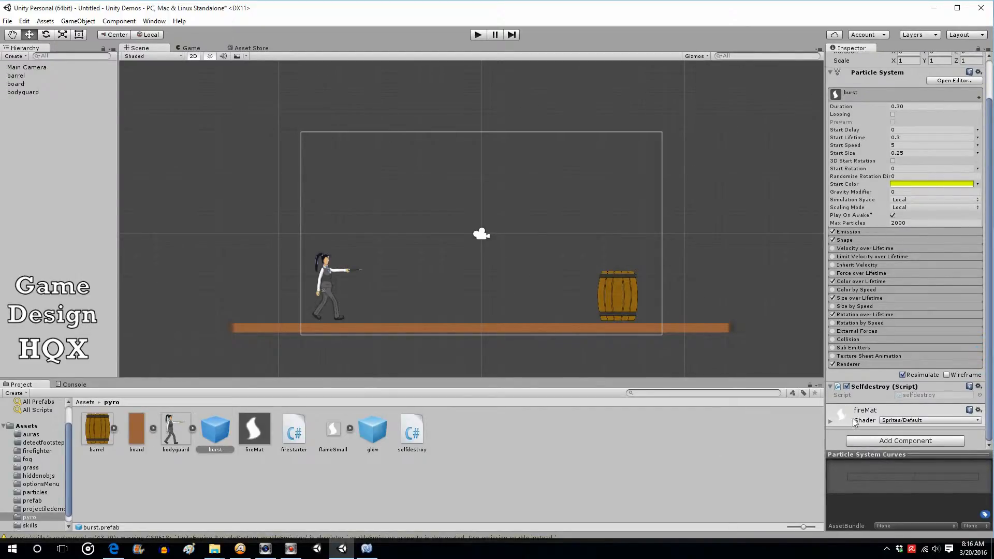
click(864, 443)
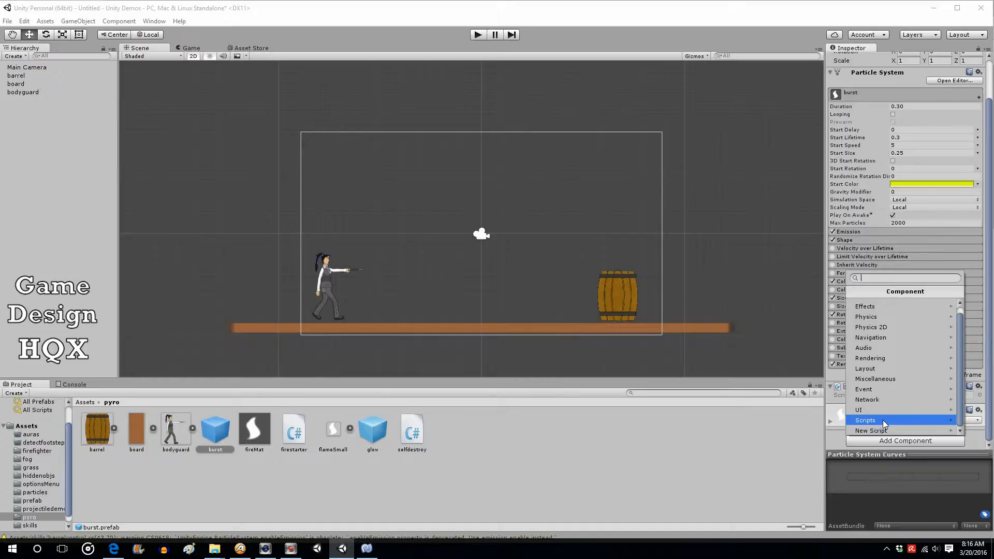
click(605, 452)
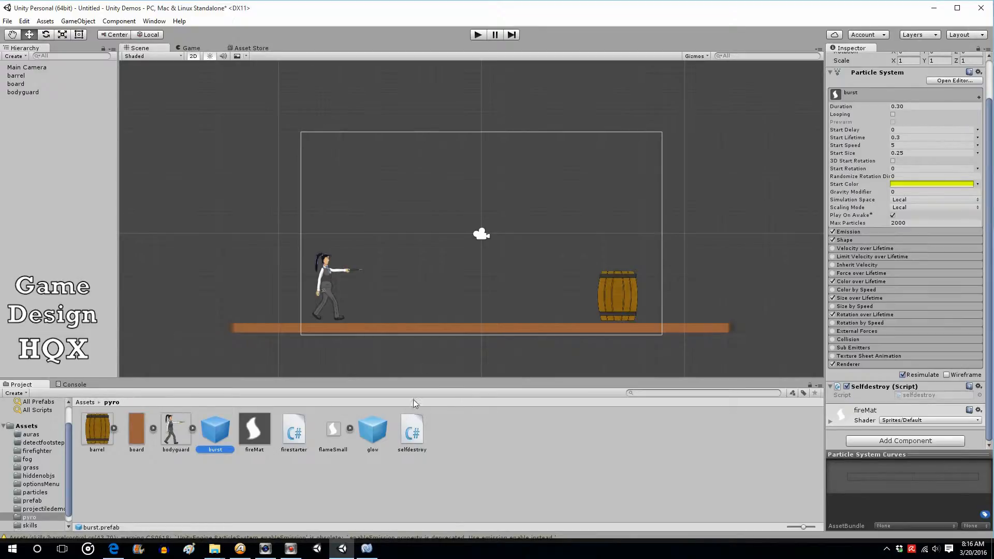
Open the selfdestroy script in MonoDevelop and convert it to Windows line endings
click(414, 431)
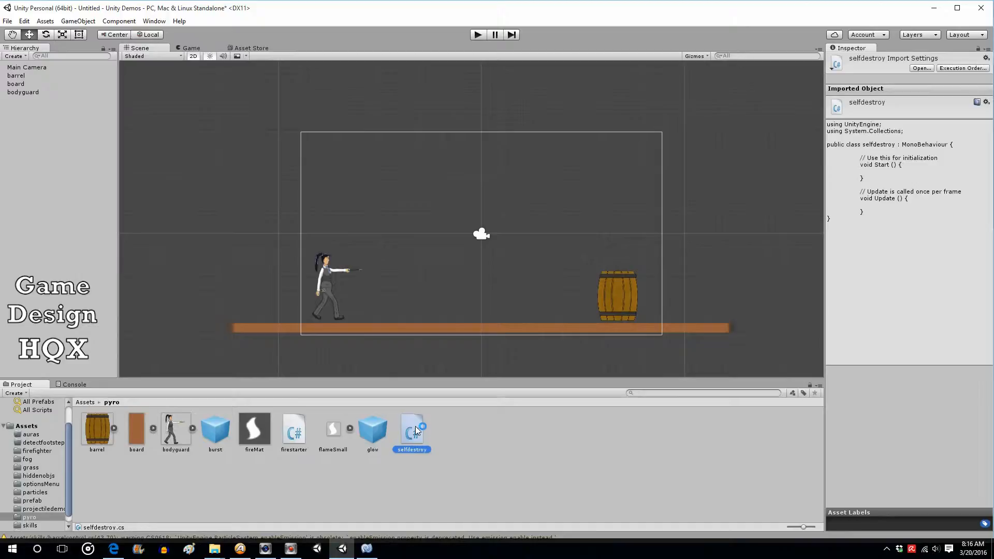
click(369, 552)
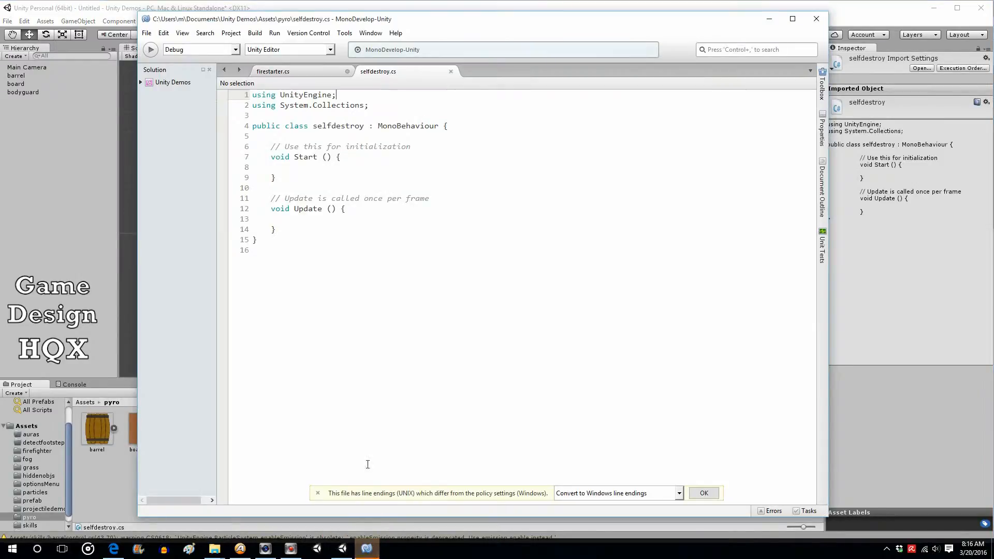
click(704, 493)
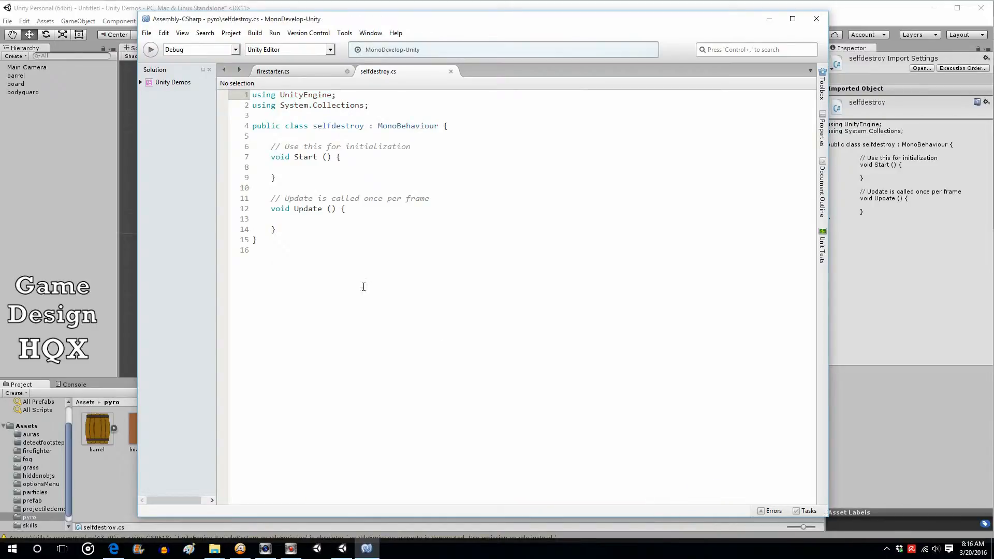
In Start, add blank lines and write the condition if (gameObject.name == "glow(Clone)")
click(304, 165)
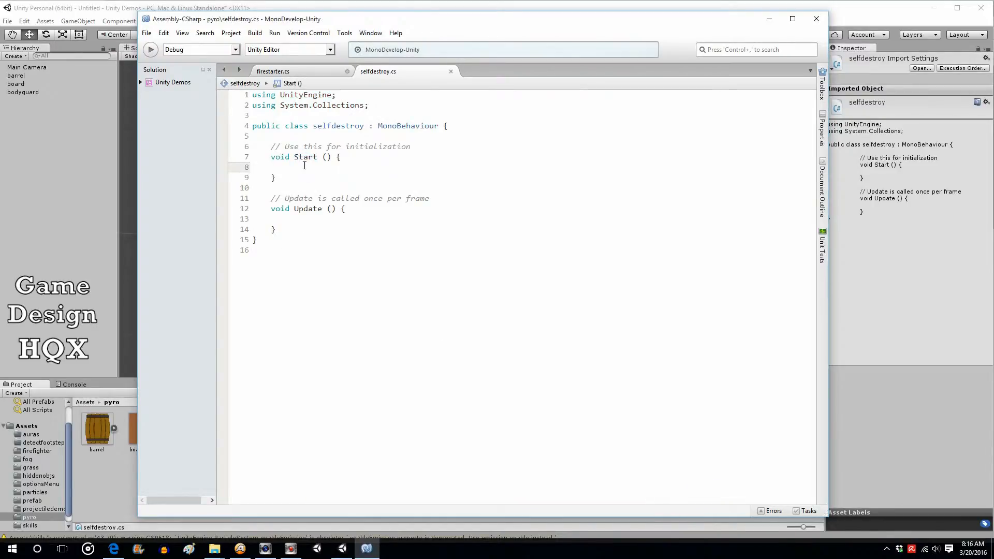
key(Return)
key(Return)
key(Up)
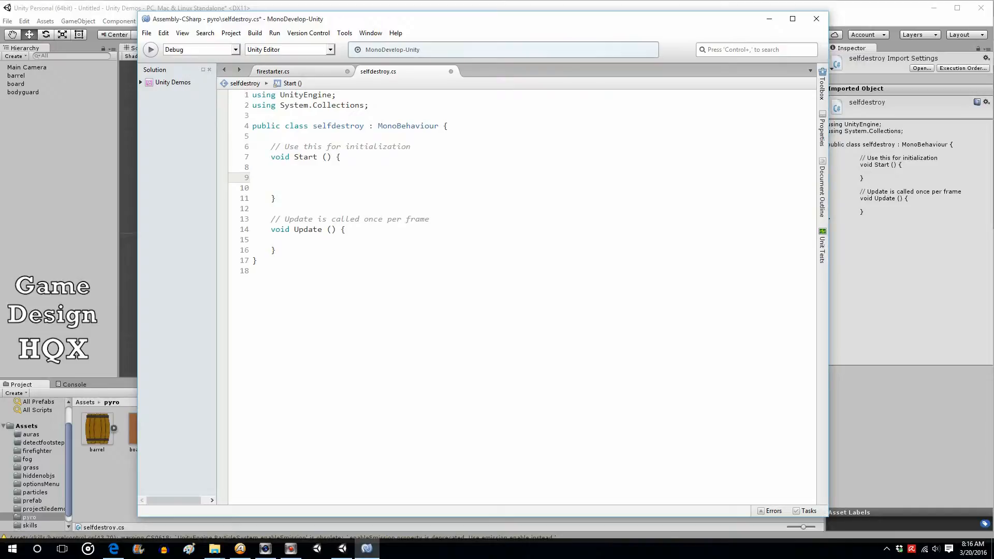
text(if (gam)
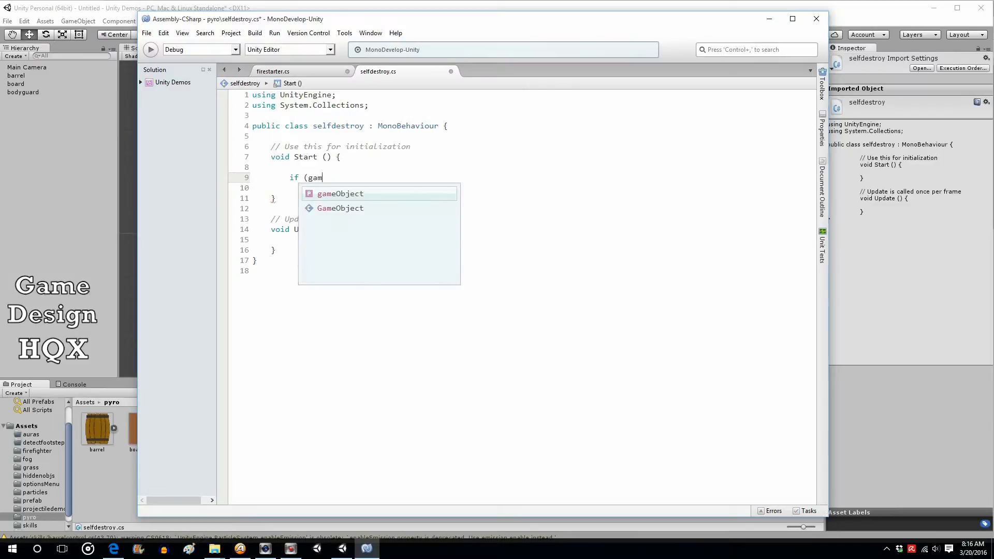
text(eObject.name)
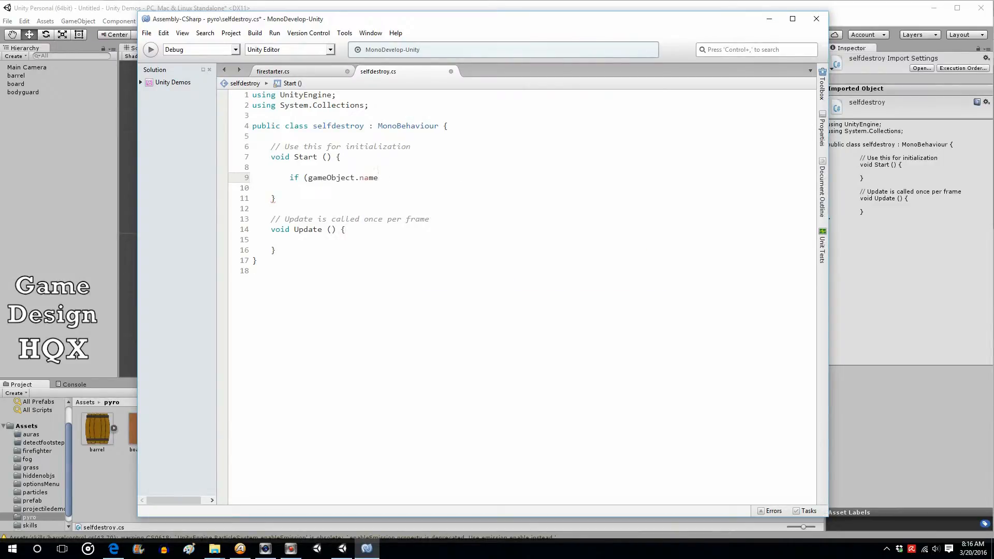
text(== "glow(Clone)"))
Play the scene in Unity, fire at the barrel, and stop playback to check the spawned clones' names
click(121, 4)
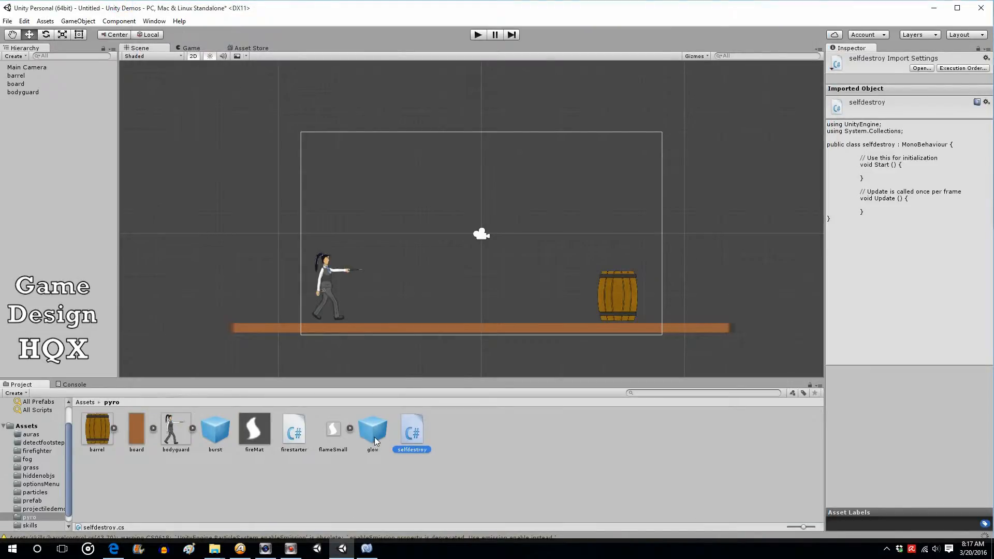
click(366, 548)
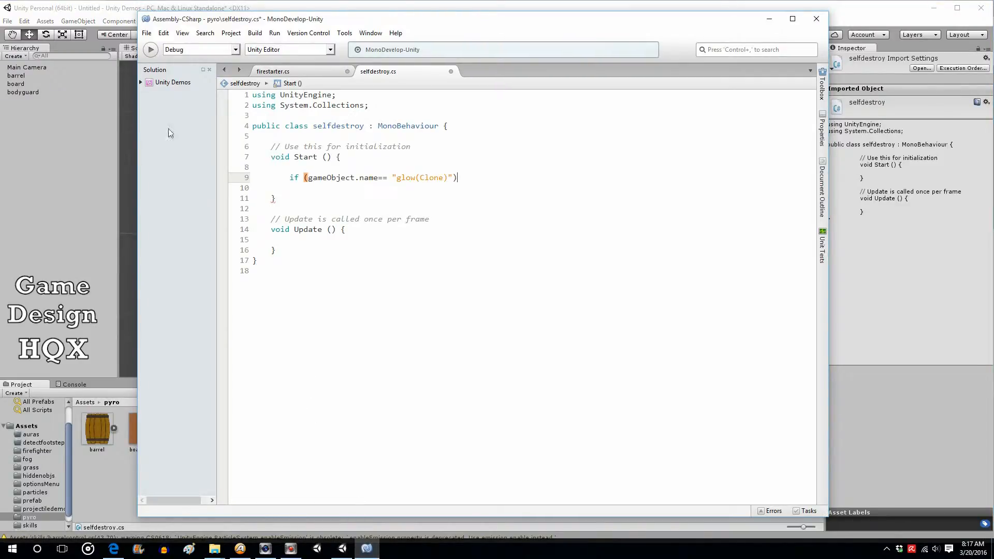
click(147, 8)
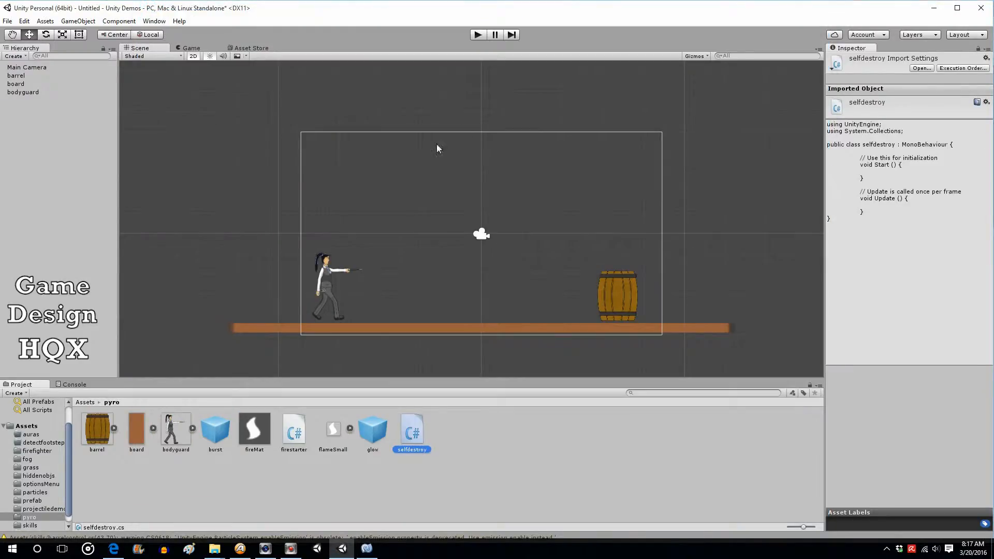
click(478, 35)
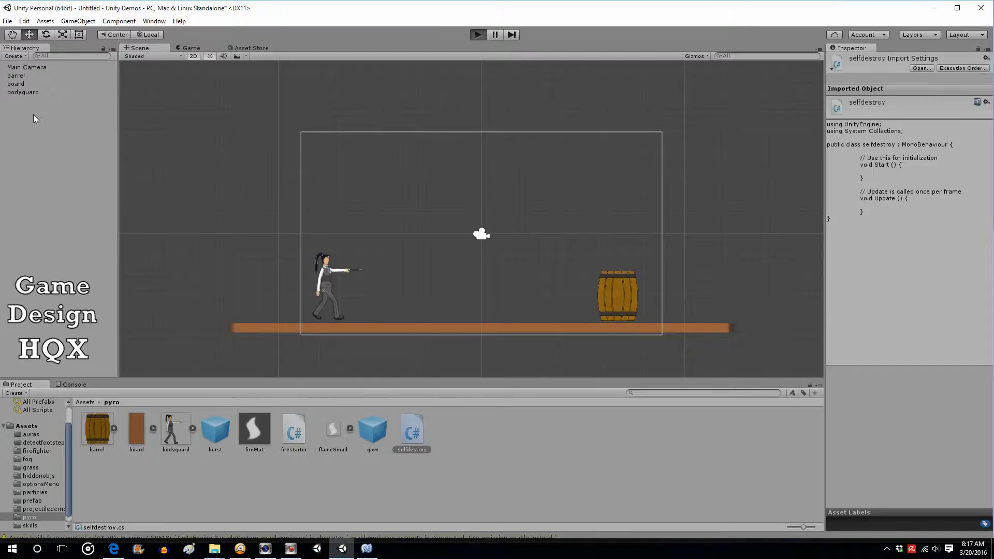
click(692, 318)
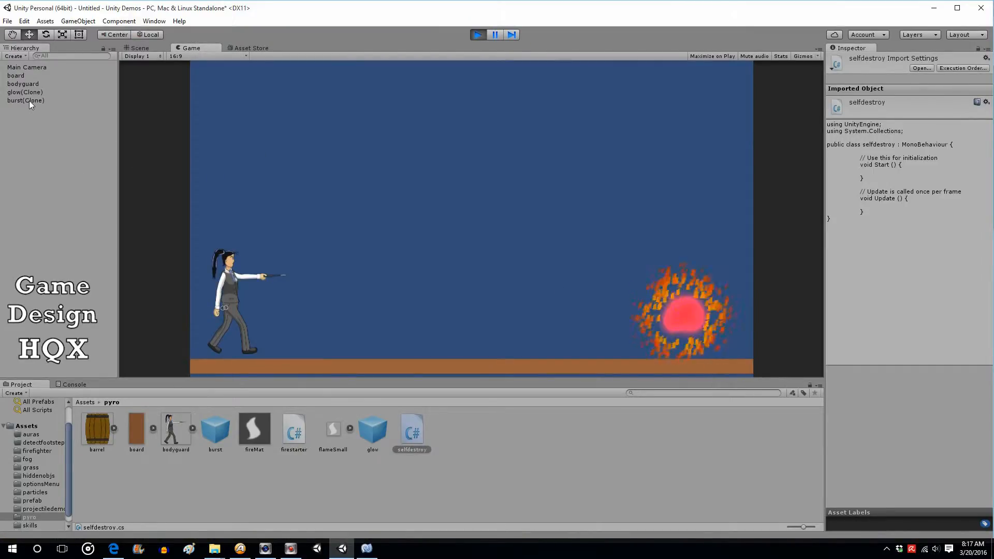
click(477, 35)
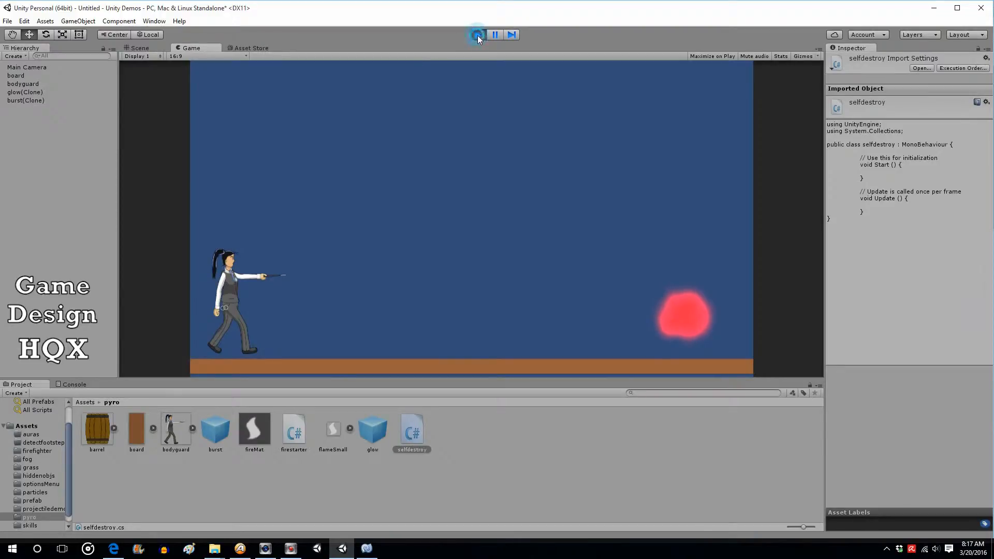
Add an opening and closing brace block beneath the if condition in the script
click(369, 550)
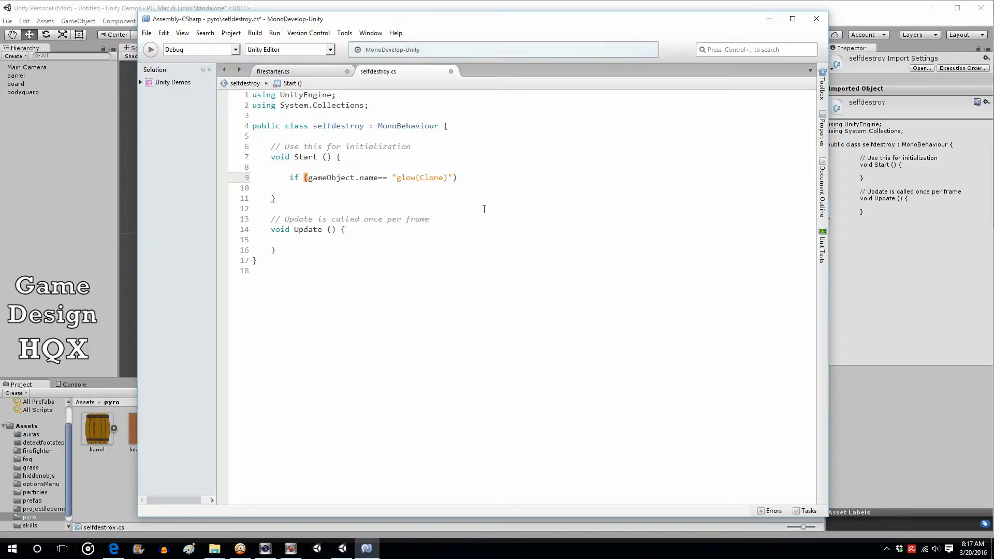
key(Return)
text({)
key(Return)
key(Return)
text(})
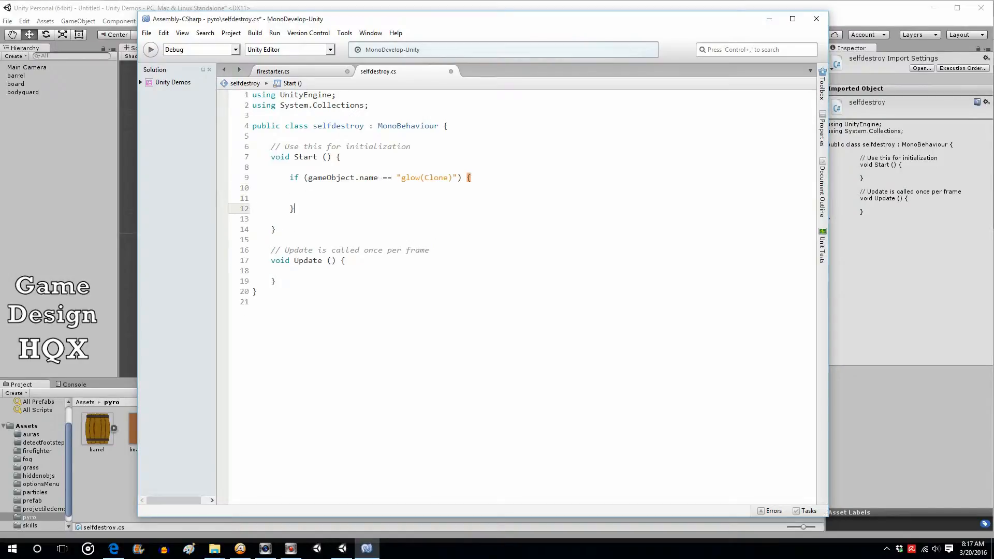
click(465, 177)
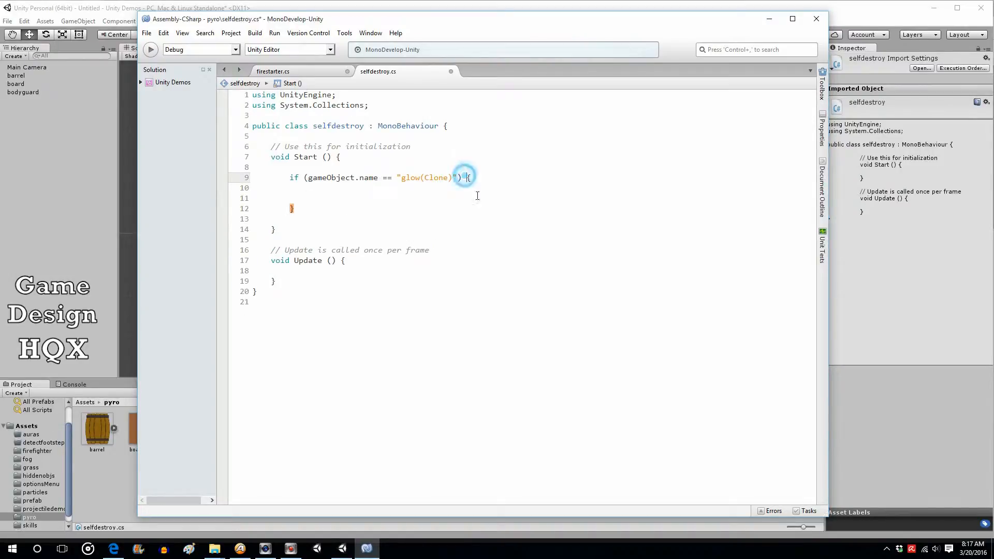
key(Return)
key(Down)
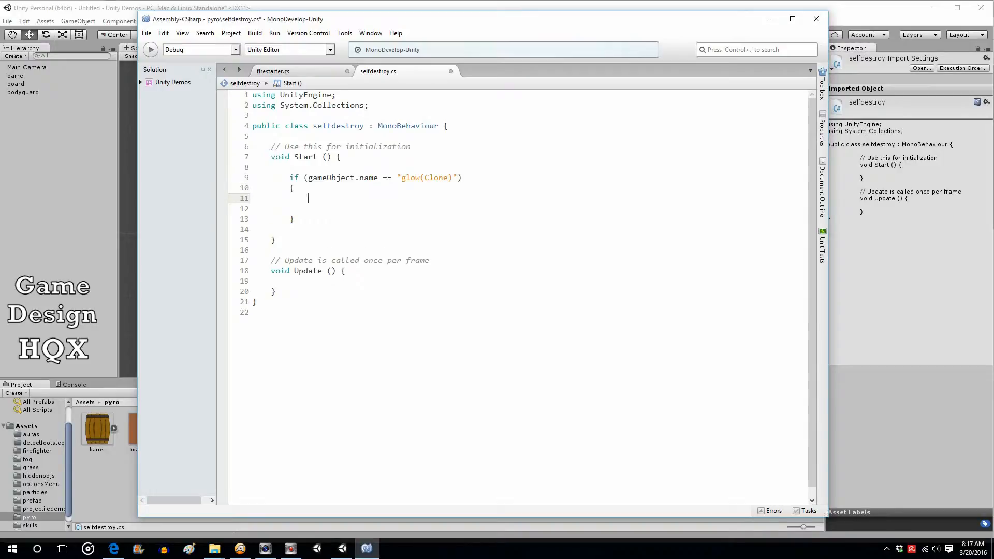
Inside the if block, write Destroy (gameObject, 2); to remove the object after 2 seconds
text(destro)
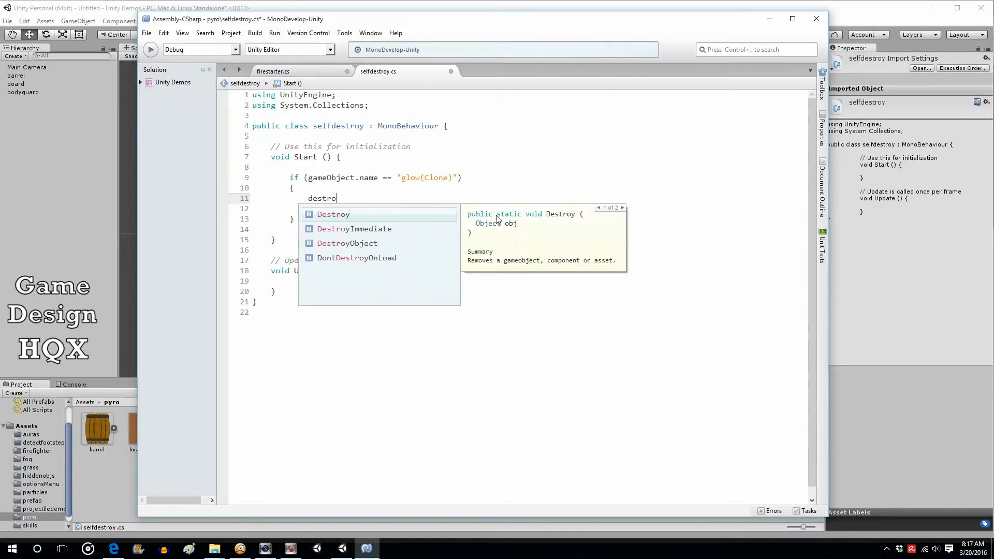
text(()
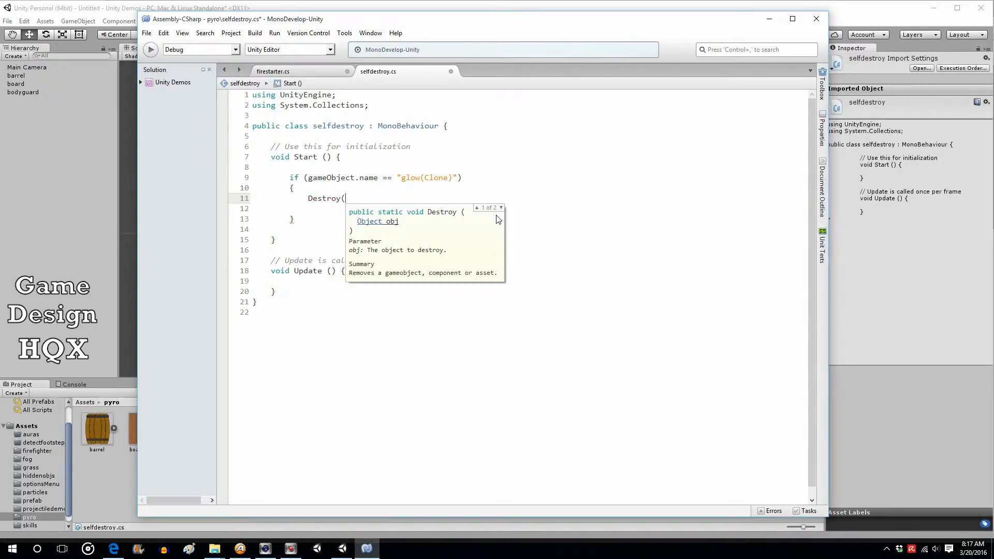
text(game)
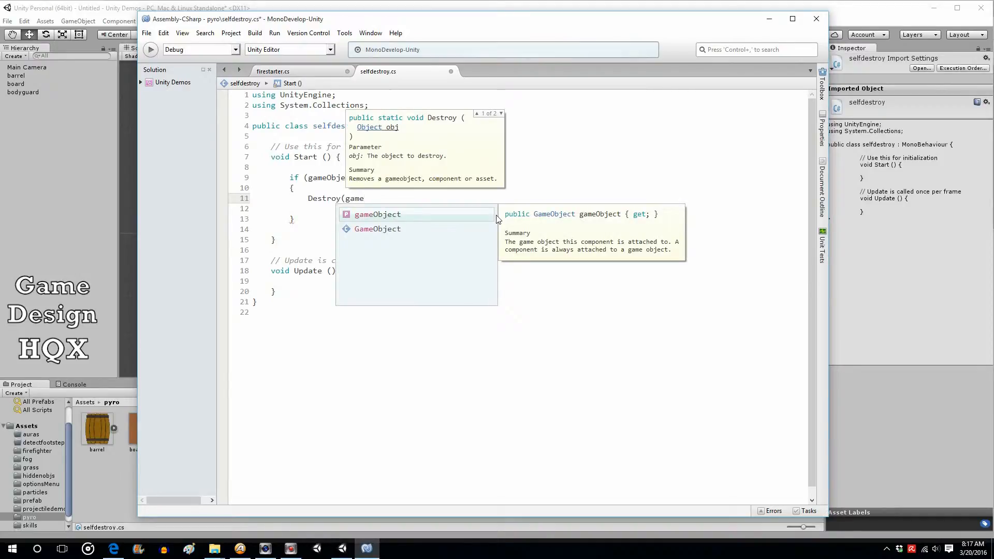
key(Return)
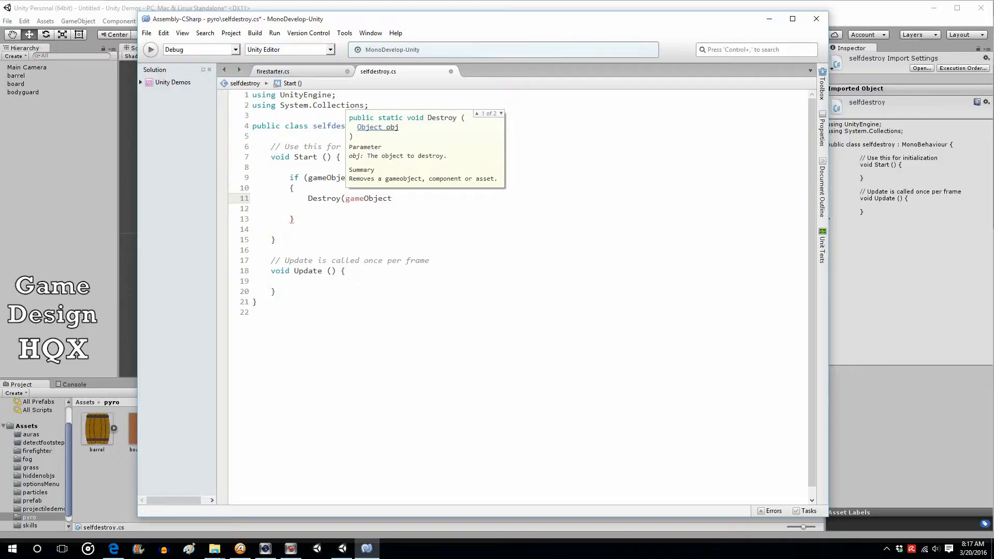
text(m,2)
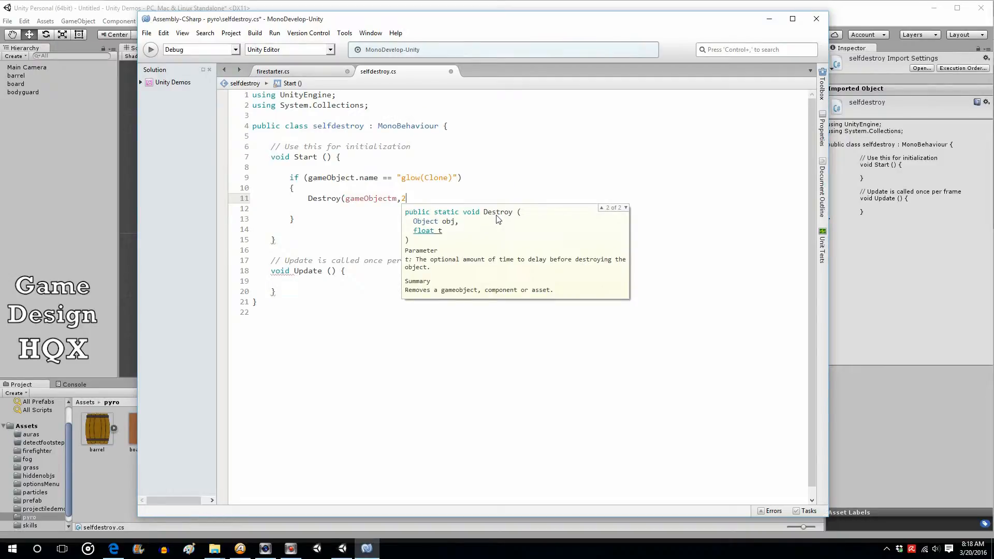
key(BackSpace)
key(BackSpace)
text(, 2)
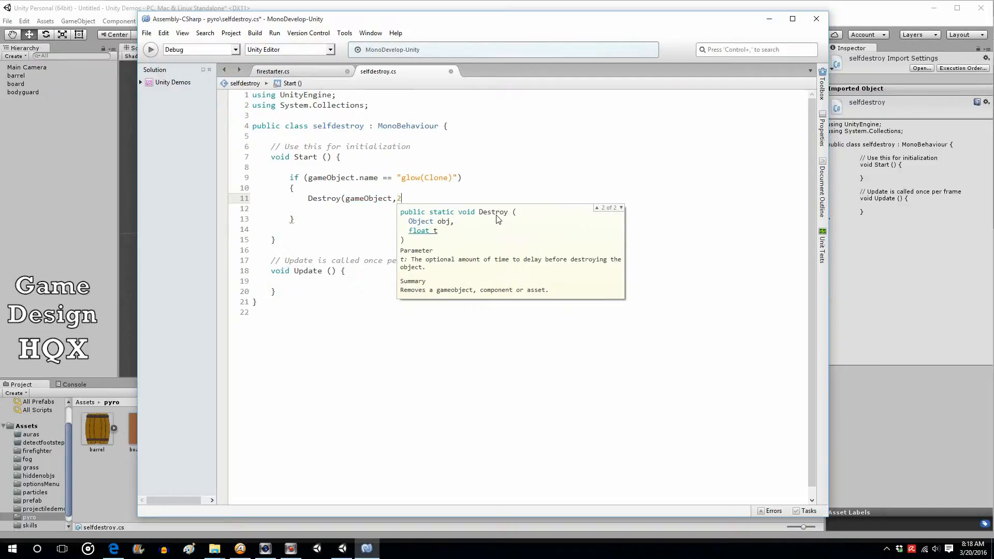
text();)
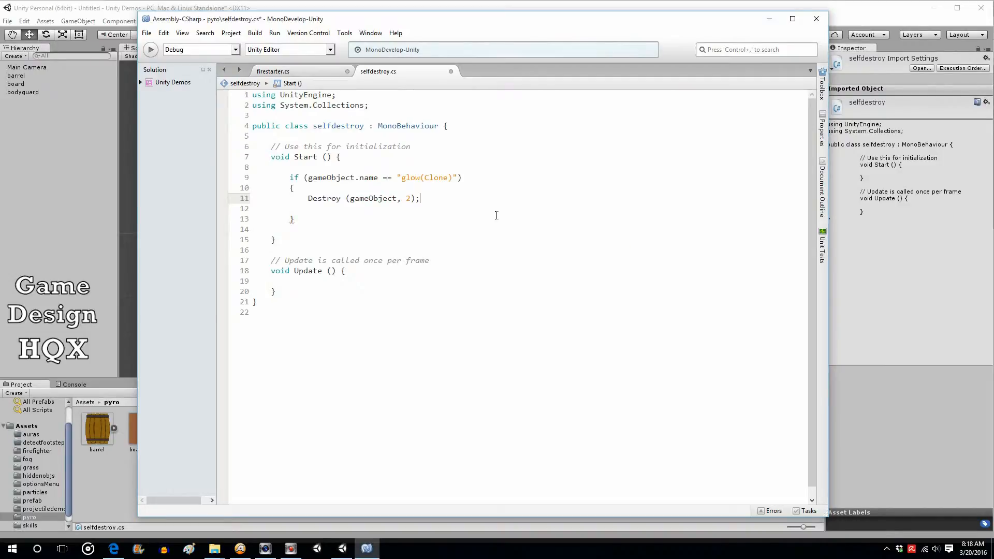
click(408, 199)
double_click(408, 199)
drag(307, 200, 402, 202)
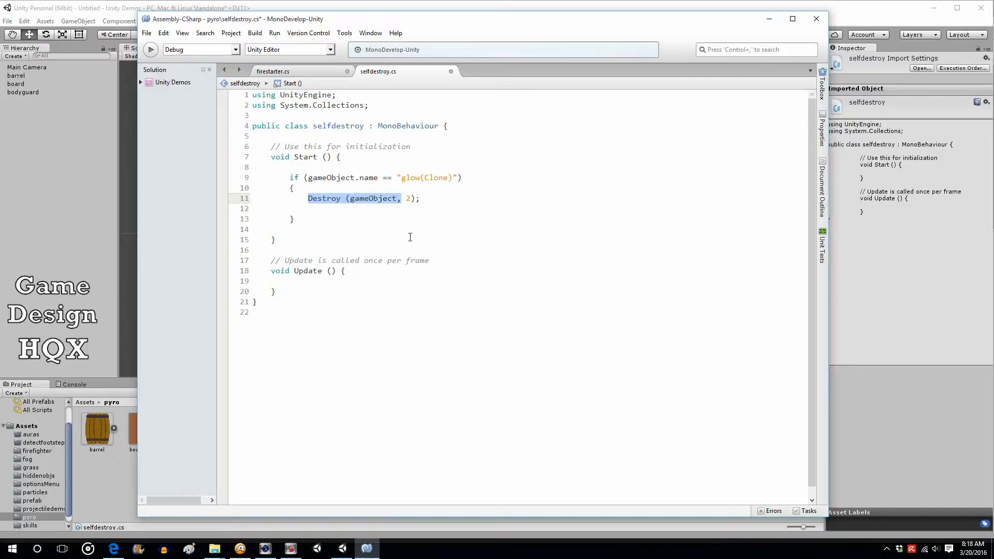
click(413, 201)
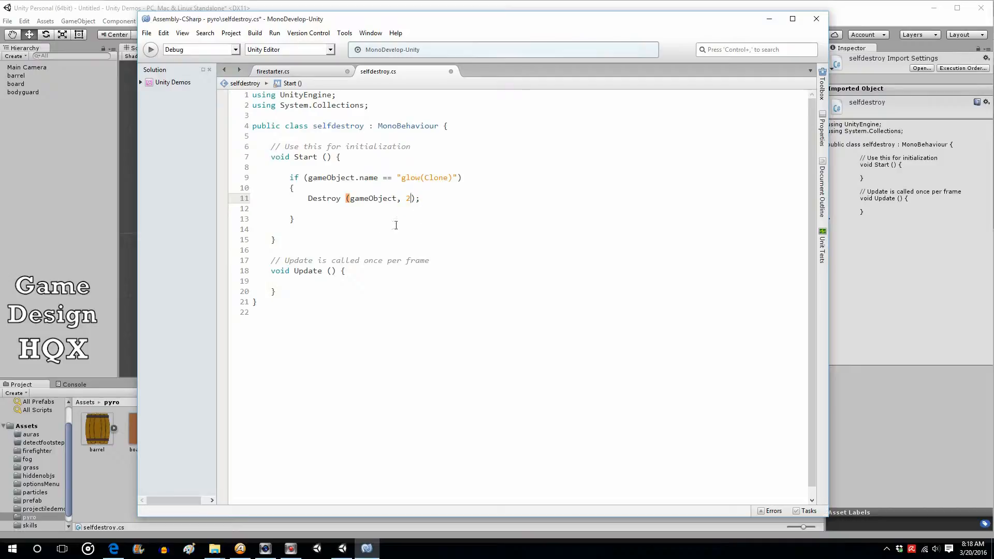
Copy the whole glow if block and paste a duplicate directly beneath it in Start
drag(259, 178, 317, 223)
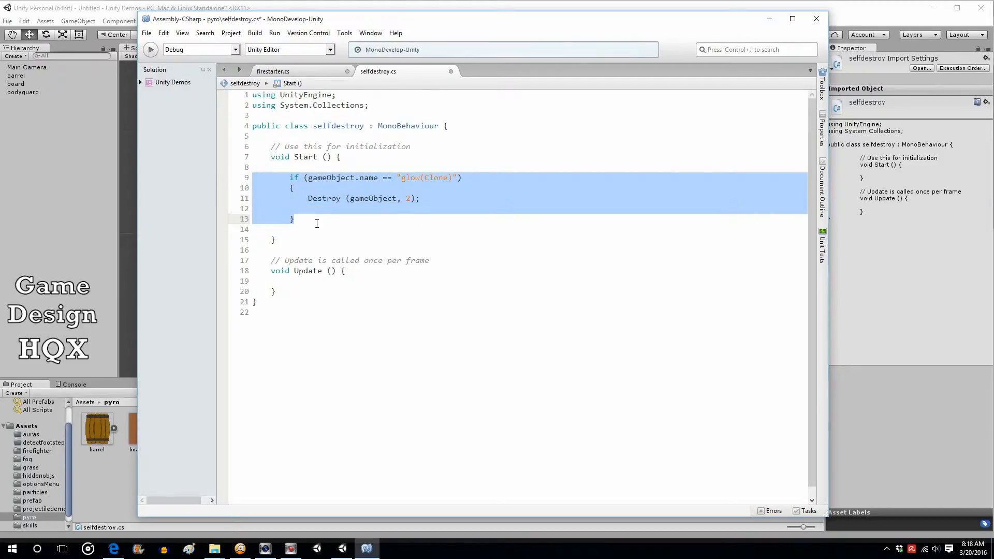
right_click(322, 197)
click(350, 241)
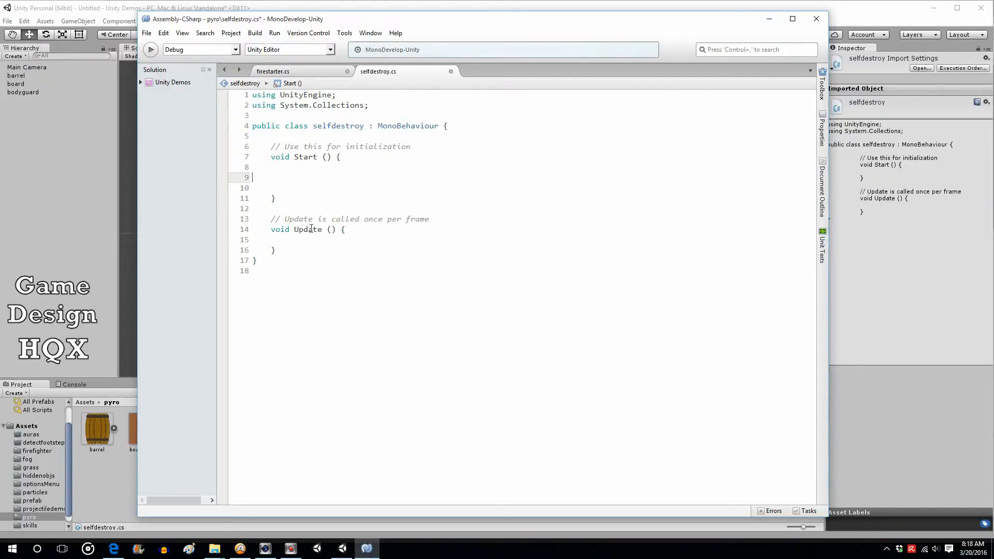
click(164, 33)
click(169, 48)
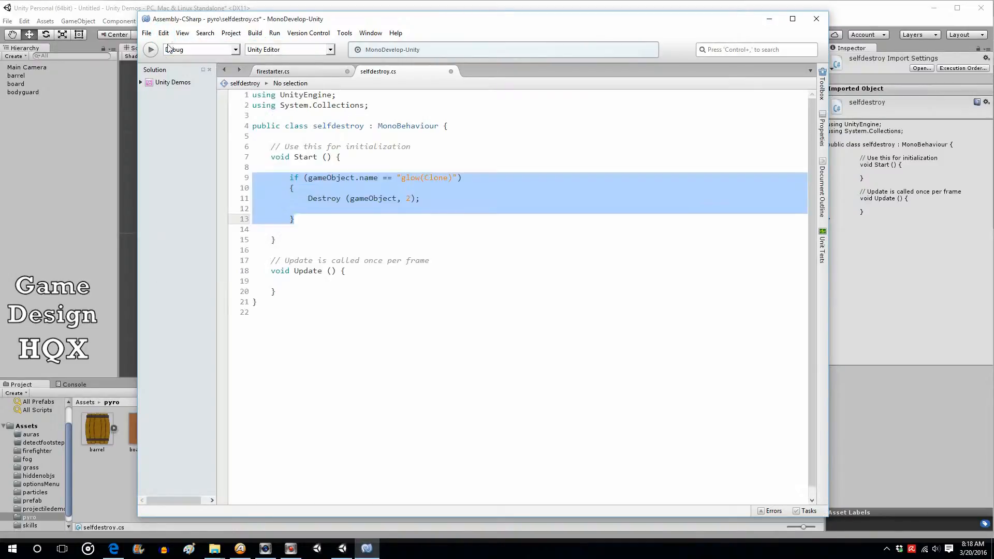
click(278, 229)
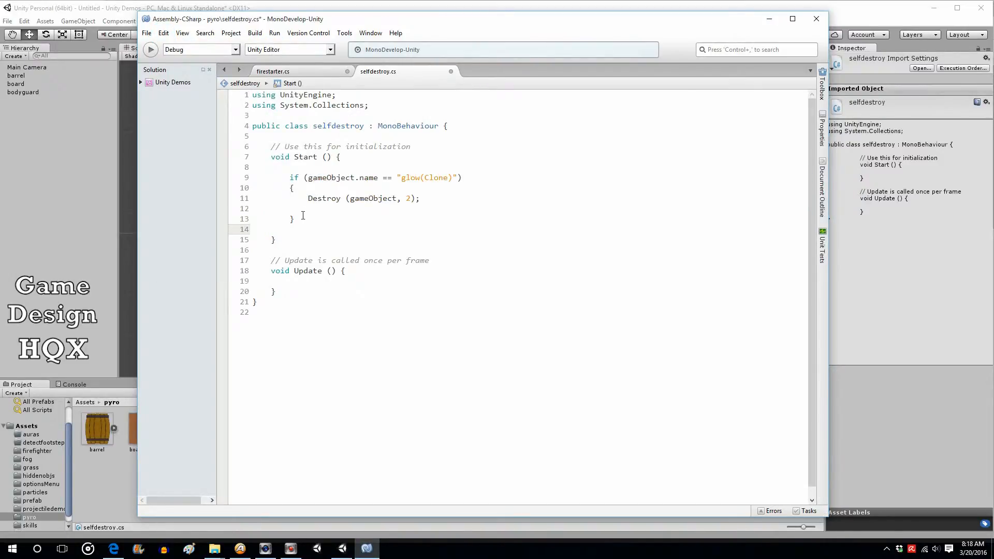
key(ctrl+v)
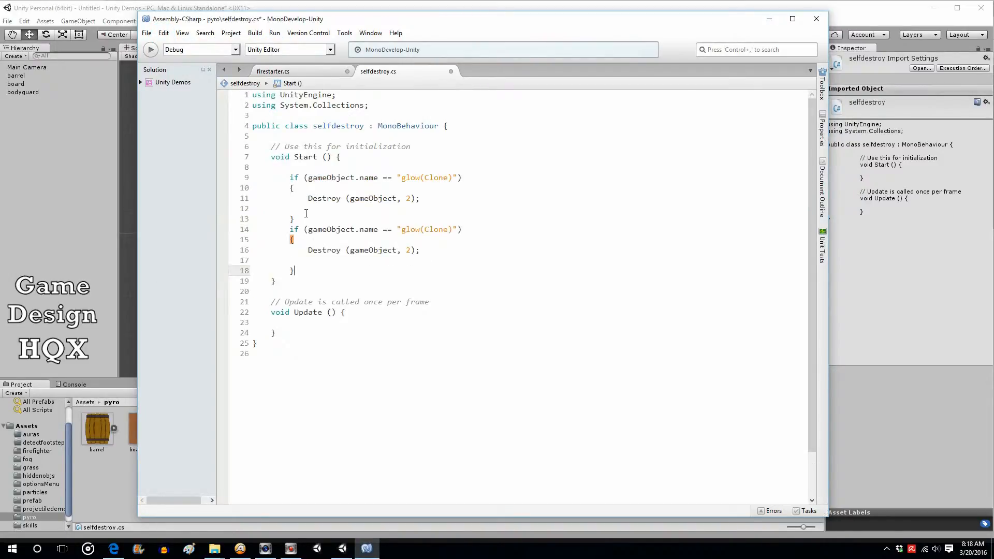
In the duplicated block, change the name to "burst(Clone)" and the Destroy delay to .3f
click(422, 229)
key(BackSpace)
key(BackSpace)
key(BackSpace)
key(BackSpace)
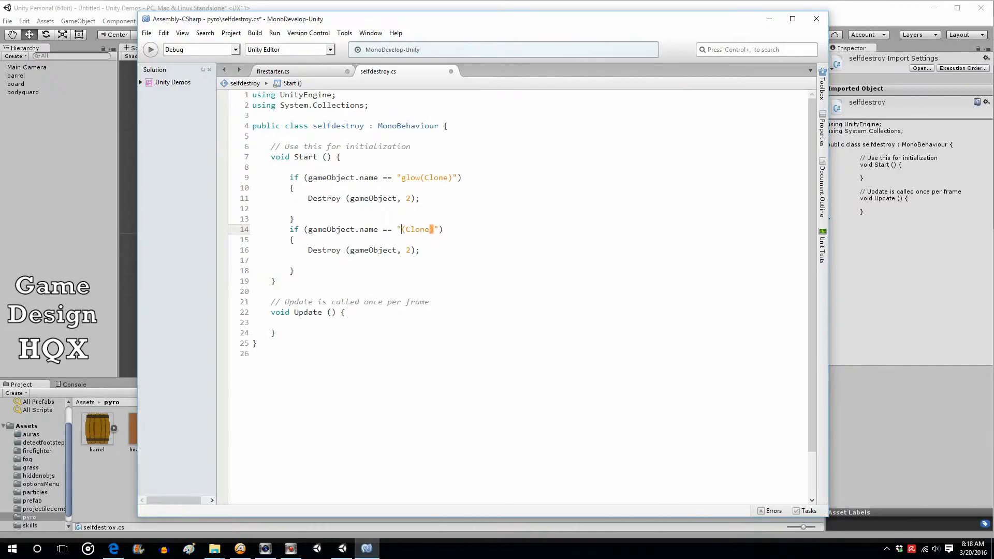
text(burst)
double_click(408, 250)
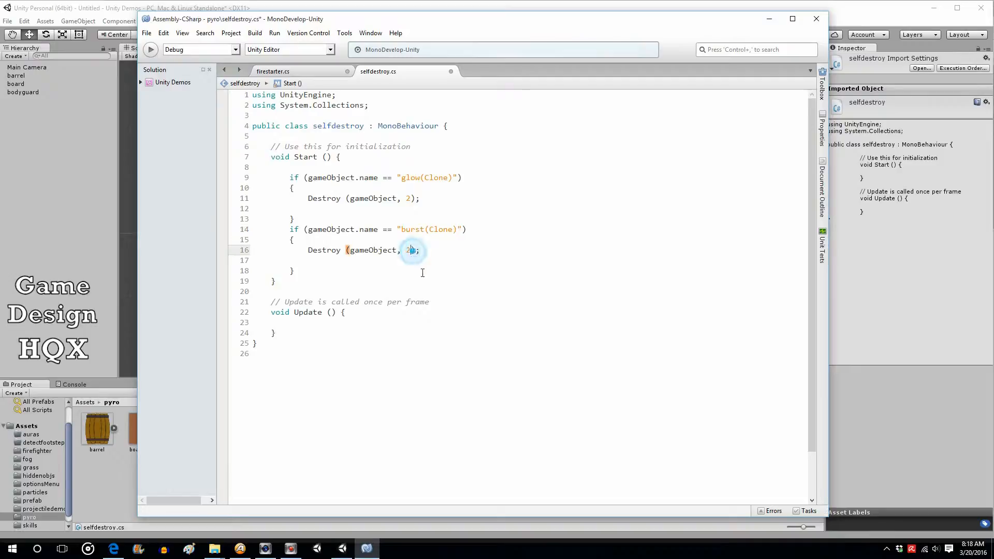
key(BackSpace)
text(.3f)
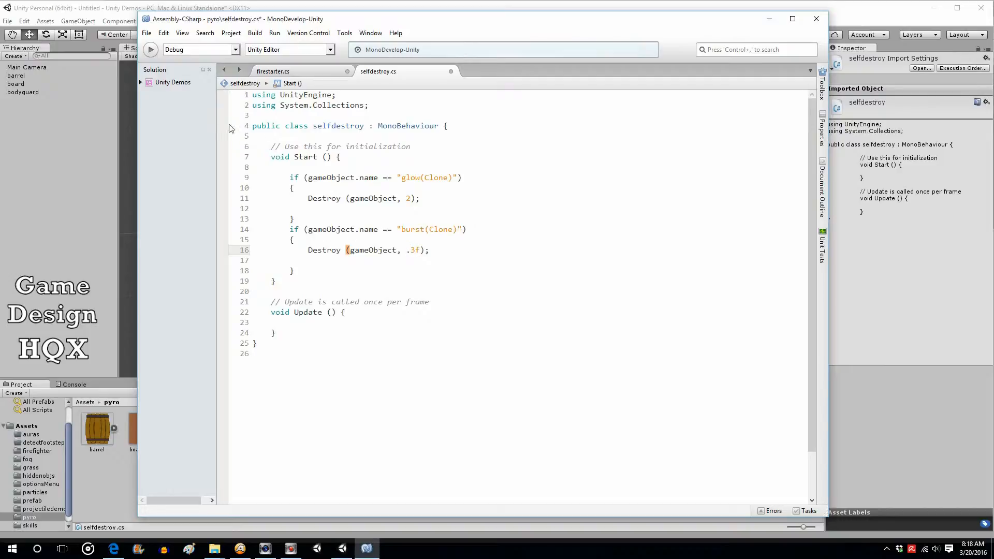
Save the selfdestroy script and return to Unity
click(146, 33)
click(162, 76)
click(518, 8)
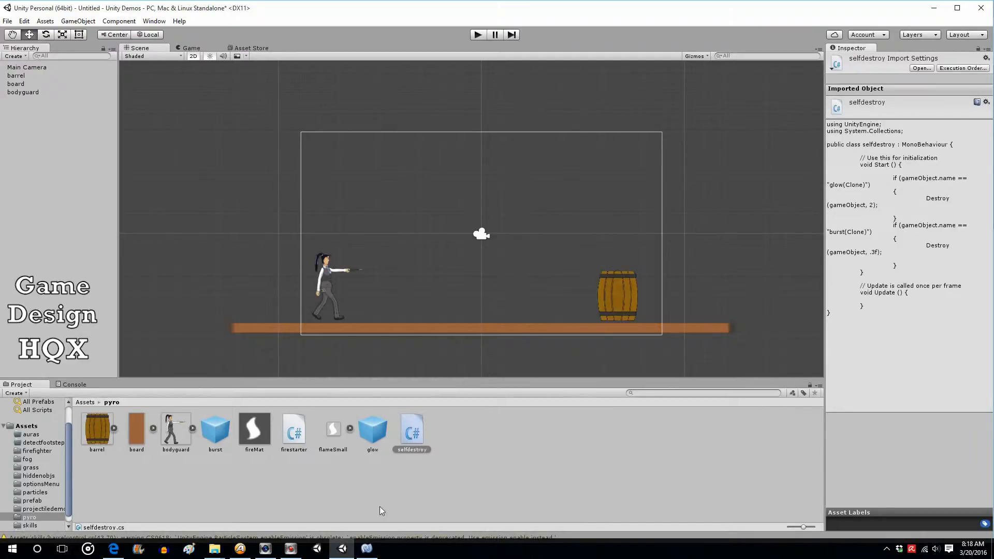
In firestarter.cs, add Destroy (gameObject); after startTimer = "n"; inside the heatTimer if block in Update
click(367, 548)
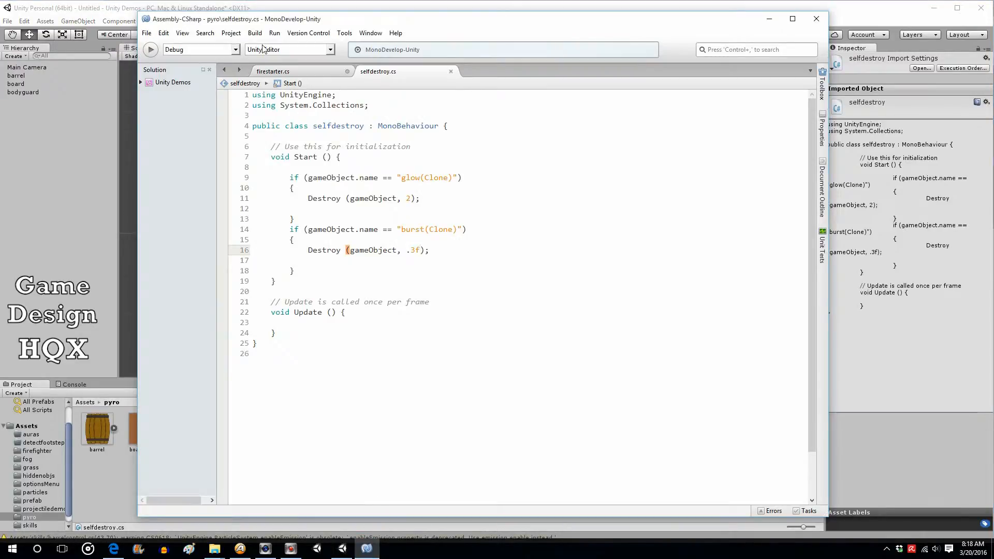
click(282, 70)
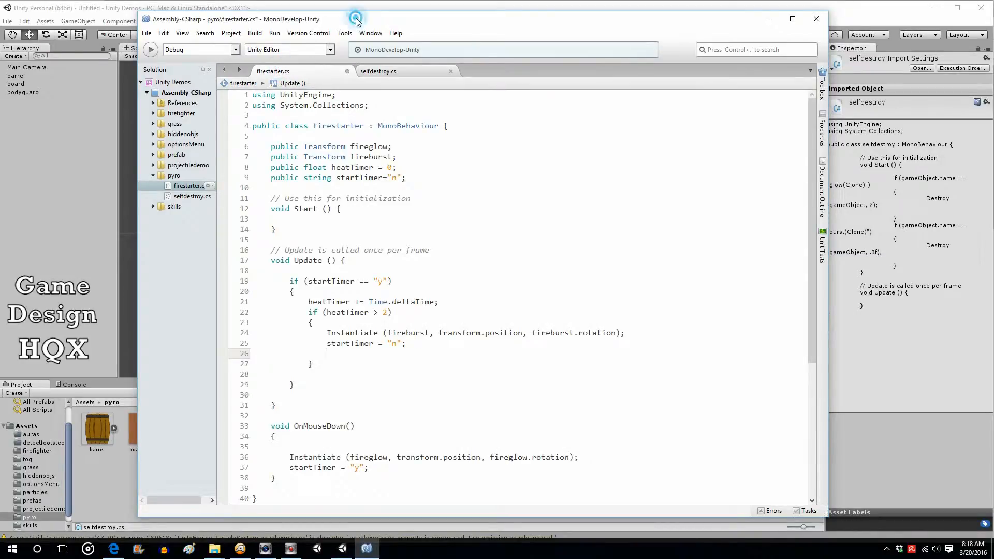
drag(357, 22, 358, 18)
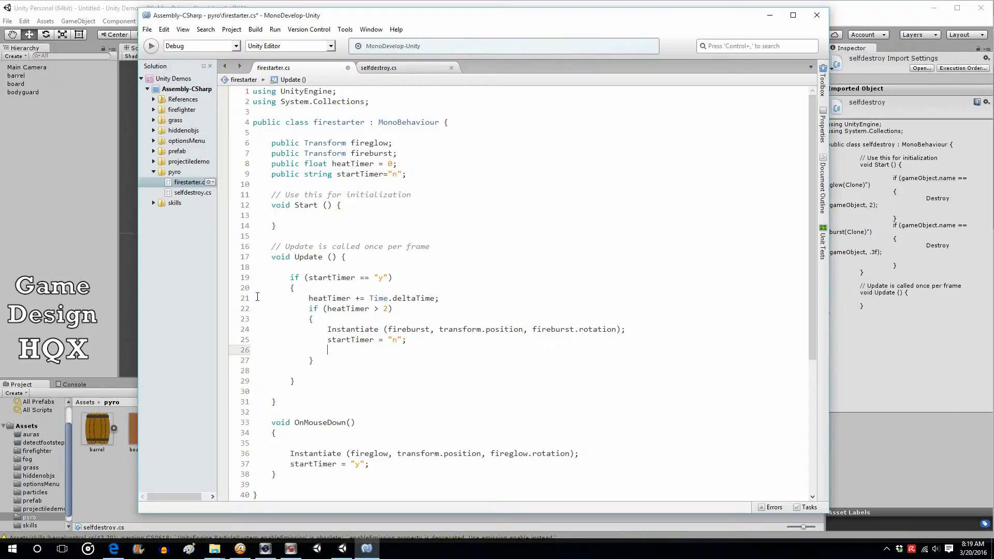
drag(269, 309, 340, 355)
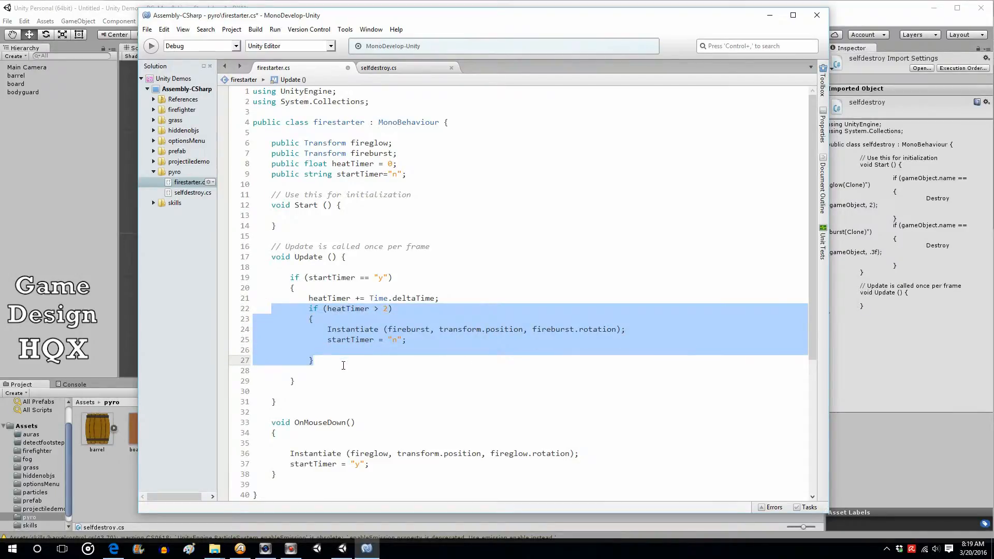
click(344, 352)
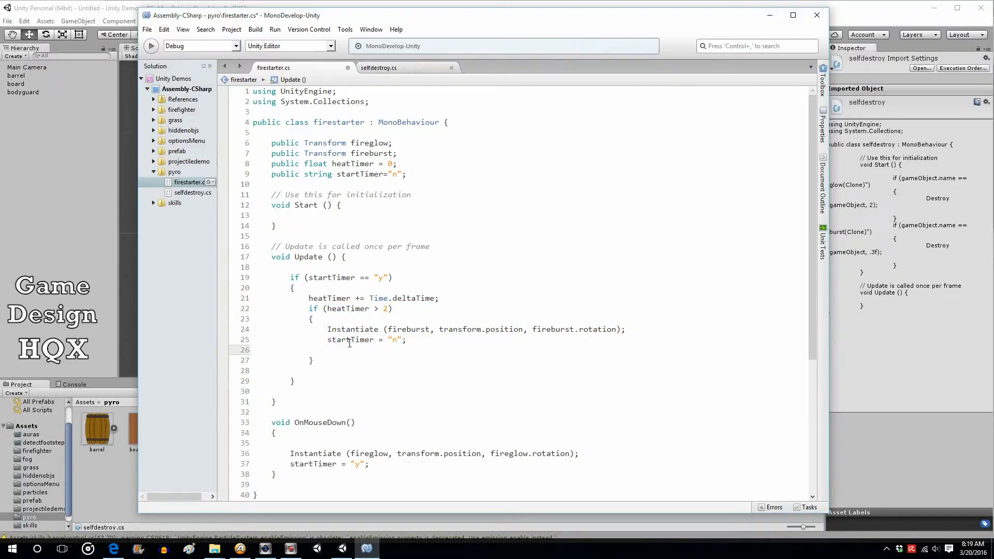
text(Destroy (game)
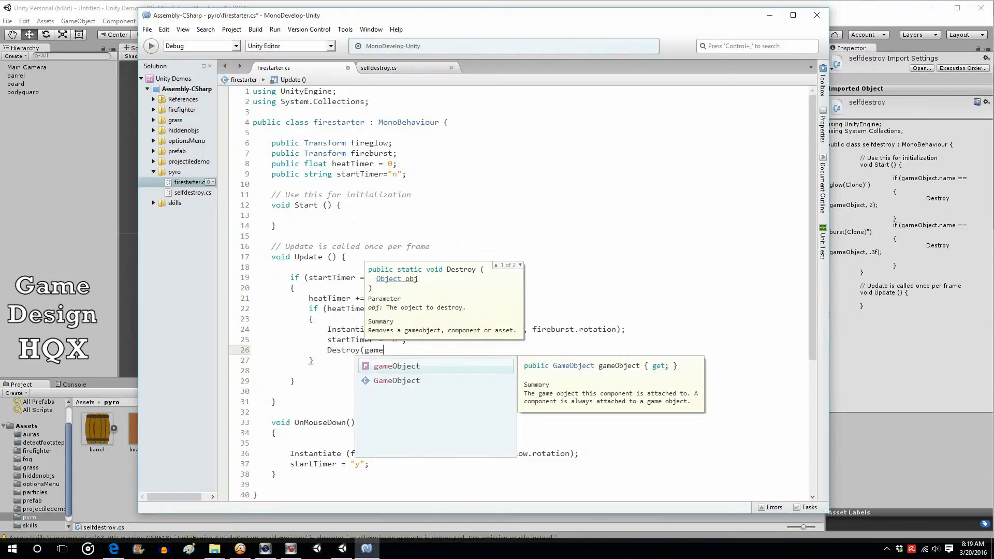
text(Object);)
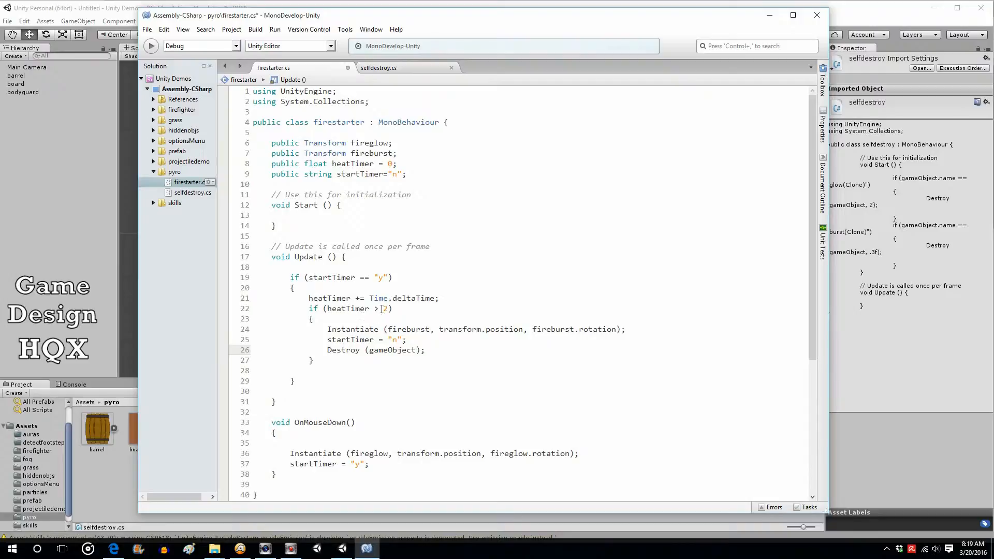
Save firestarter.cs and switch back to Unity
click(147, 30)
click(158, 74)
click(105, 9)
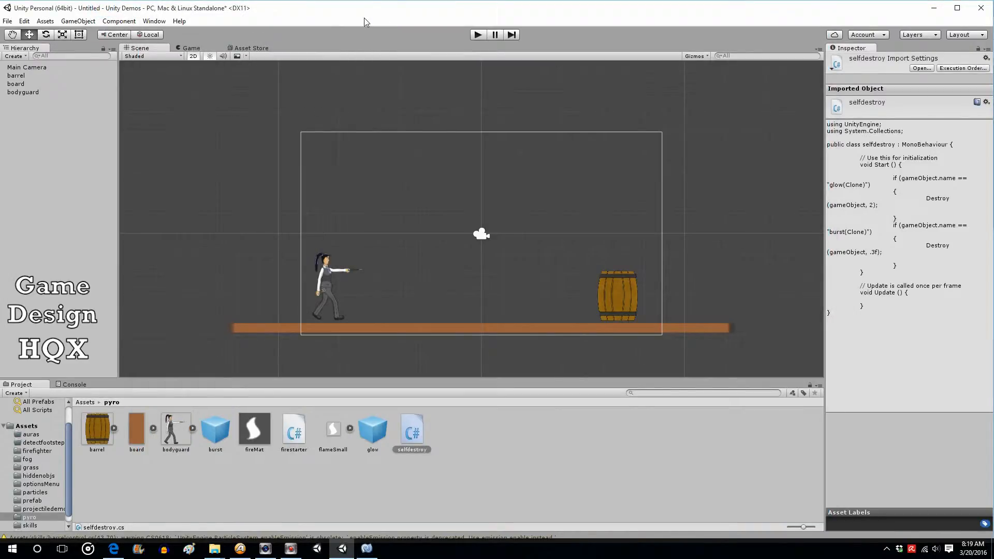
Play the scene, fire at the barrel, and stop playback to test the destruction
click(477, 35)
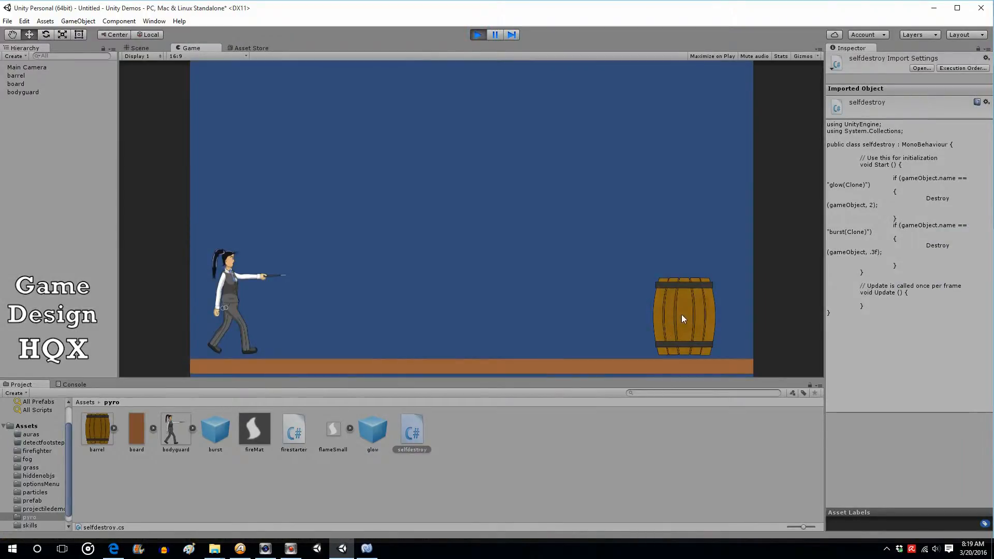
click(681, 315)
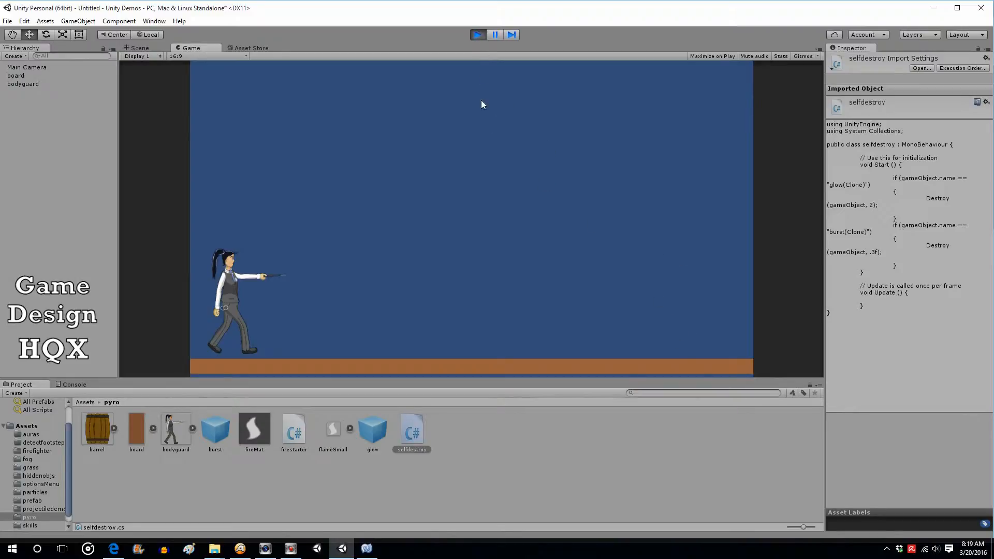
click(479, 35)
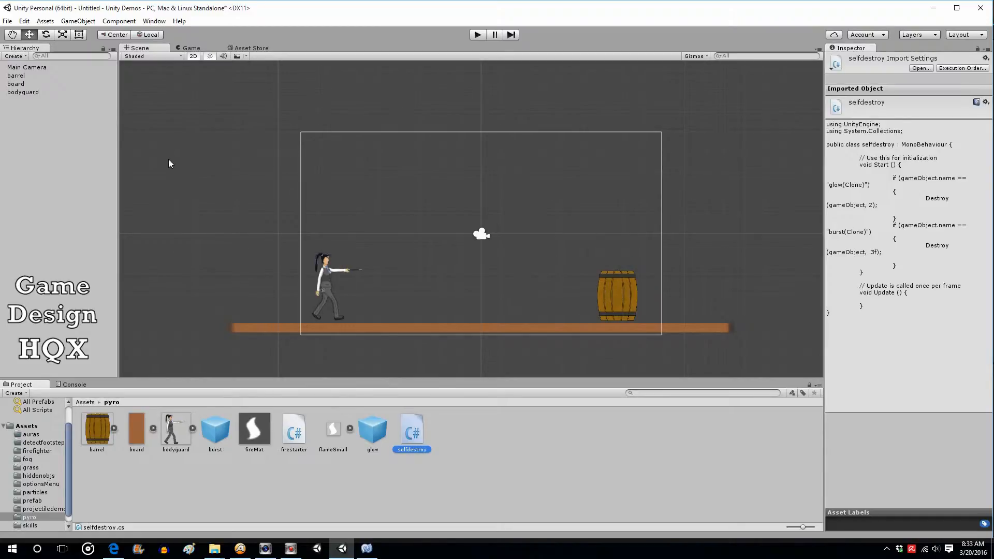
Create an empty GameObject and move it upward to about Y 2.09
click(78, 22)
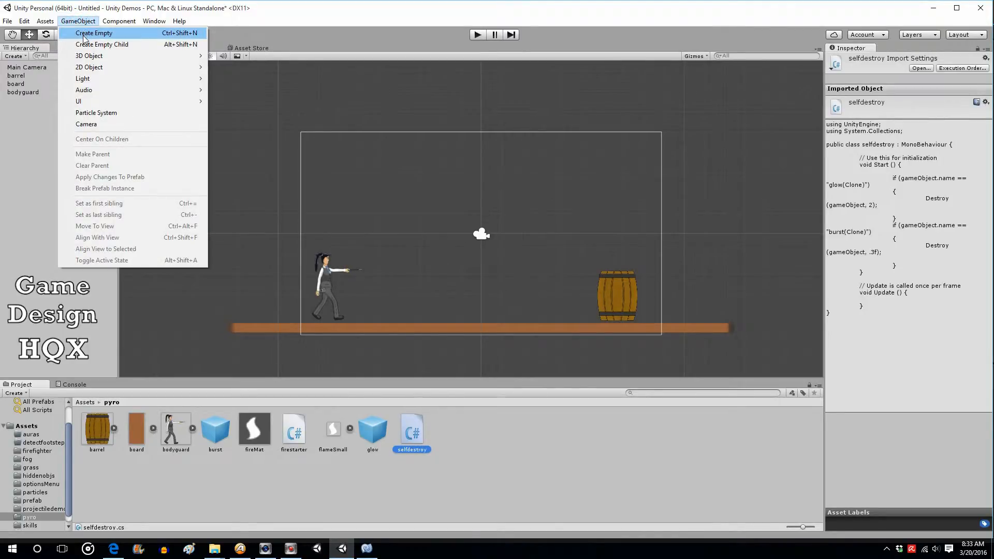
click(83, 35)
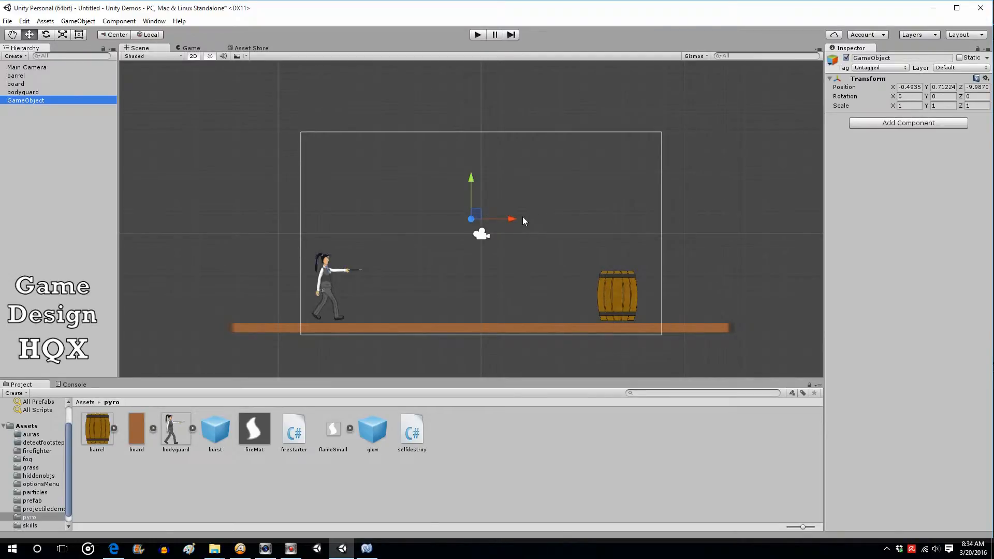
drag(472, 181, 472, 153)
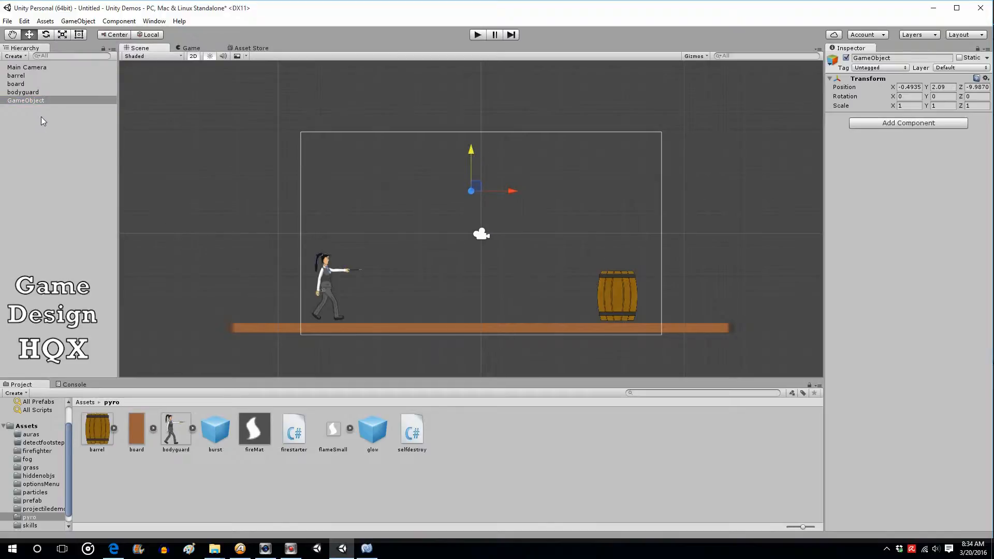
Create two more empty GameObjects
click(78, 21)
click(81, 33)
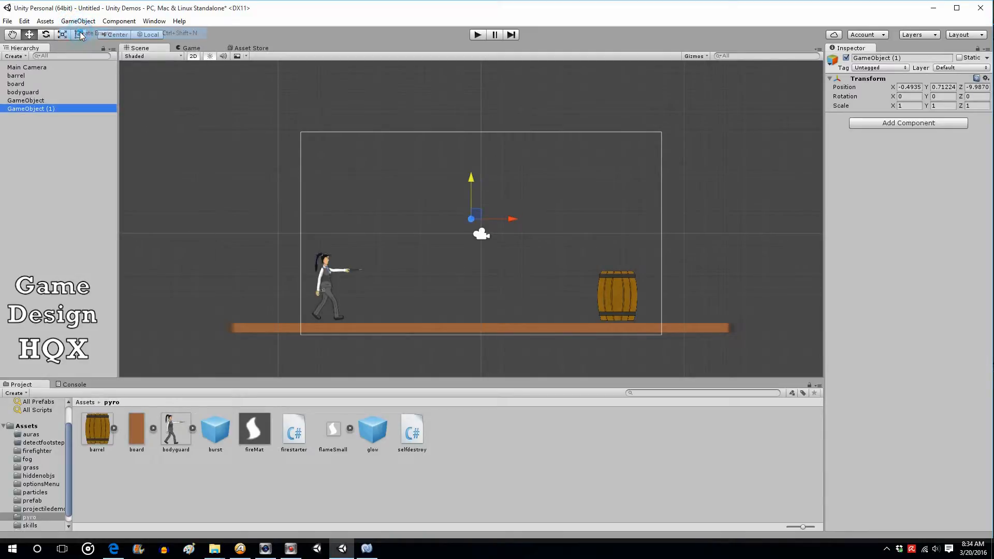
click(78, 20)
click(81, 33)
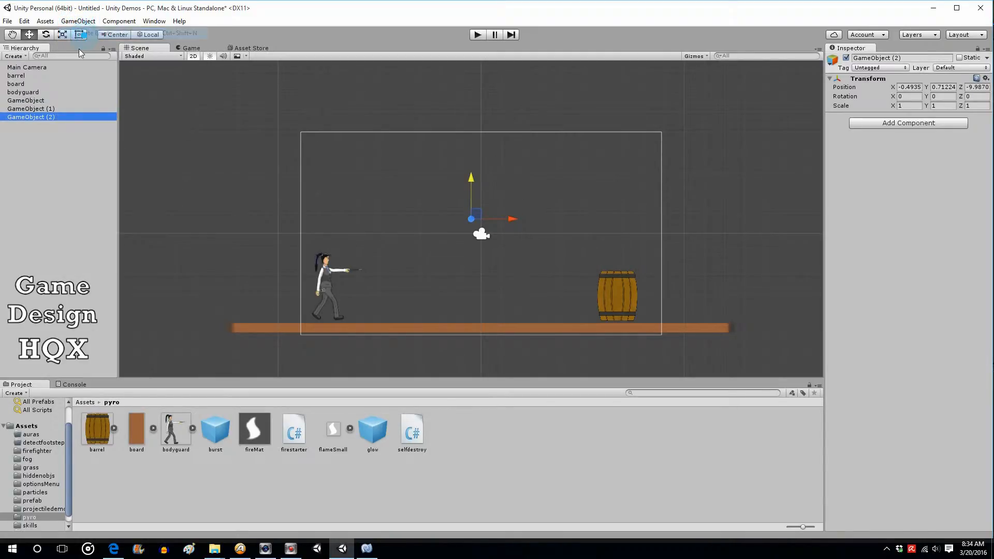
Rename the two new empty objects to pushup and pushleft
click(62, 108)
click(63, 109)
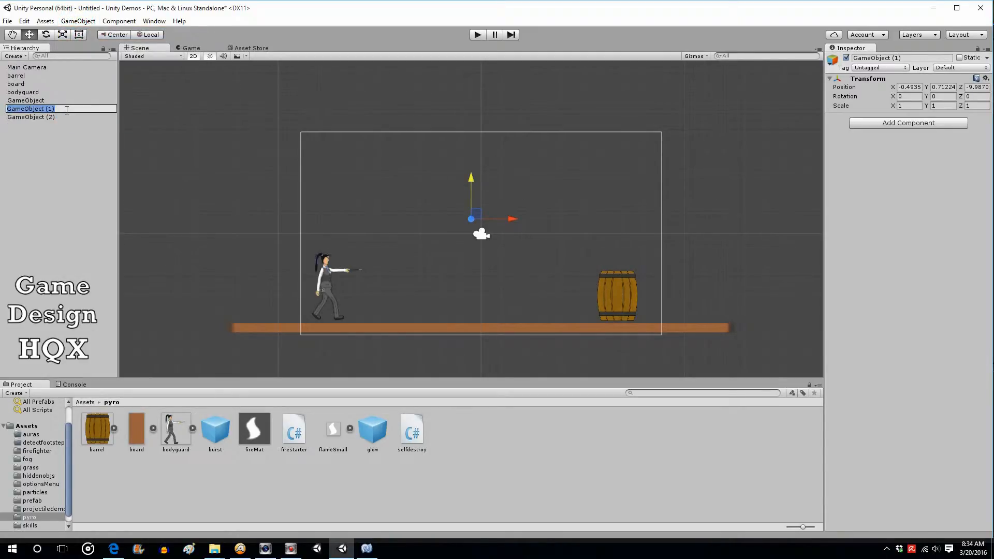
text(pushup)
click(61, 118)
click(62, 118)
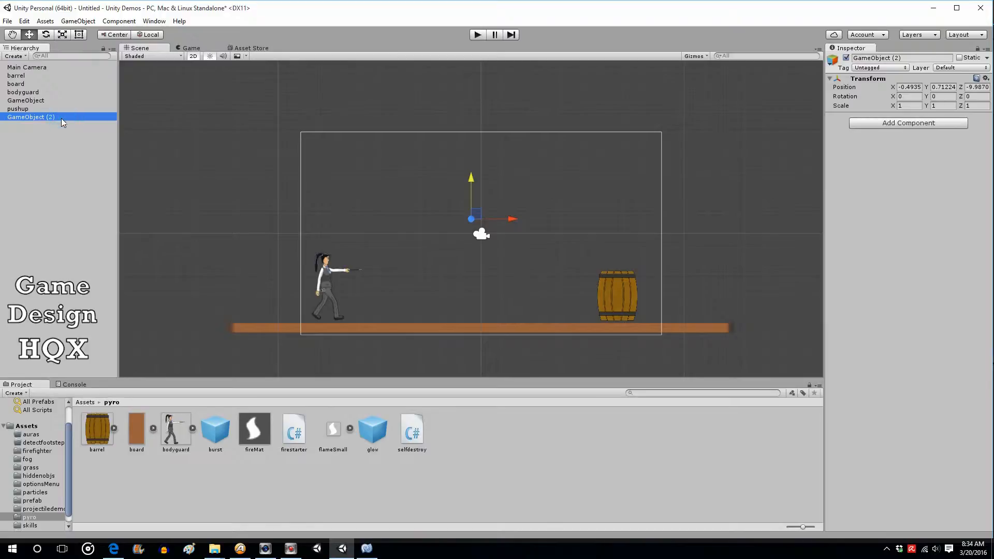
text(pu)
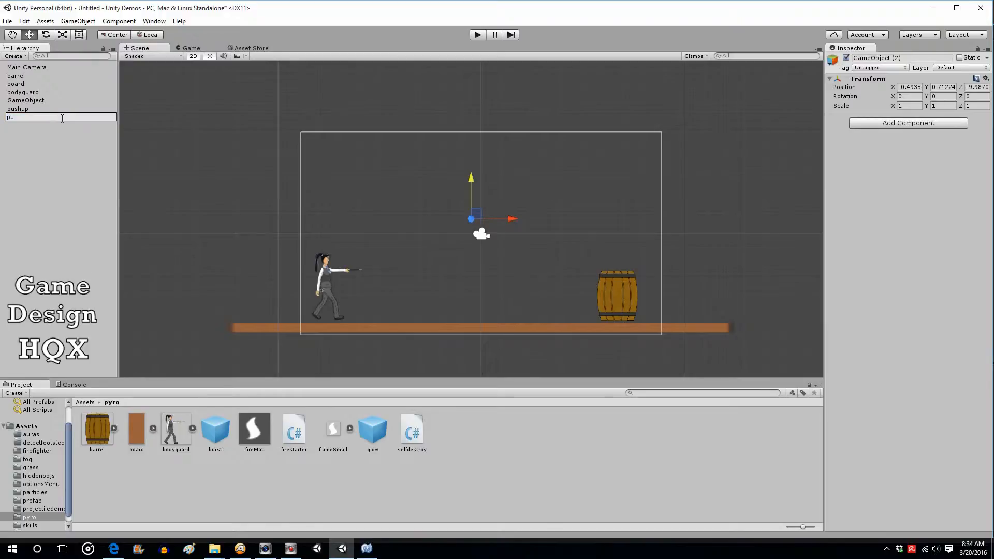
text(shleft)
click(45, 152)
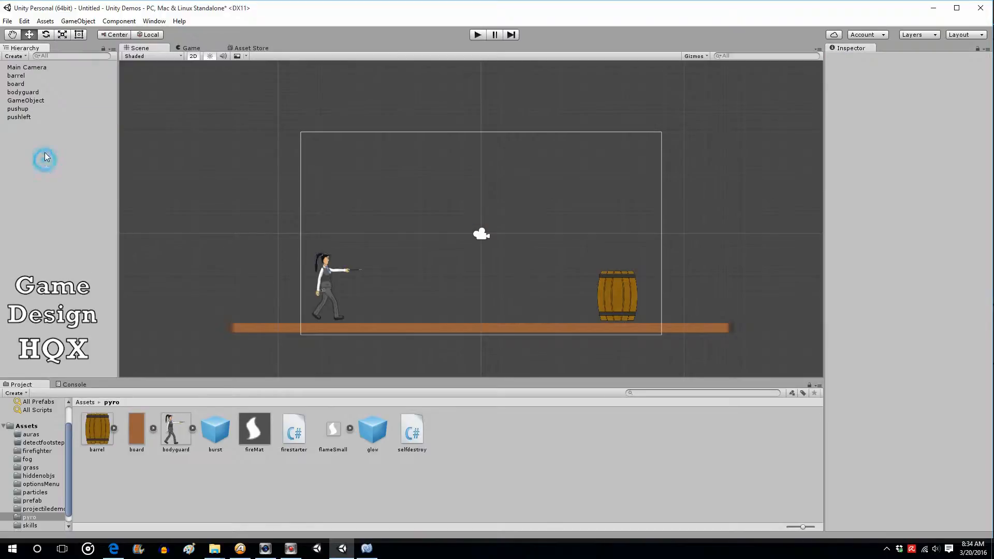
Rename the first empty object to burstforce
click(40, 103)
click(44, 101)
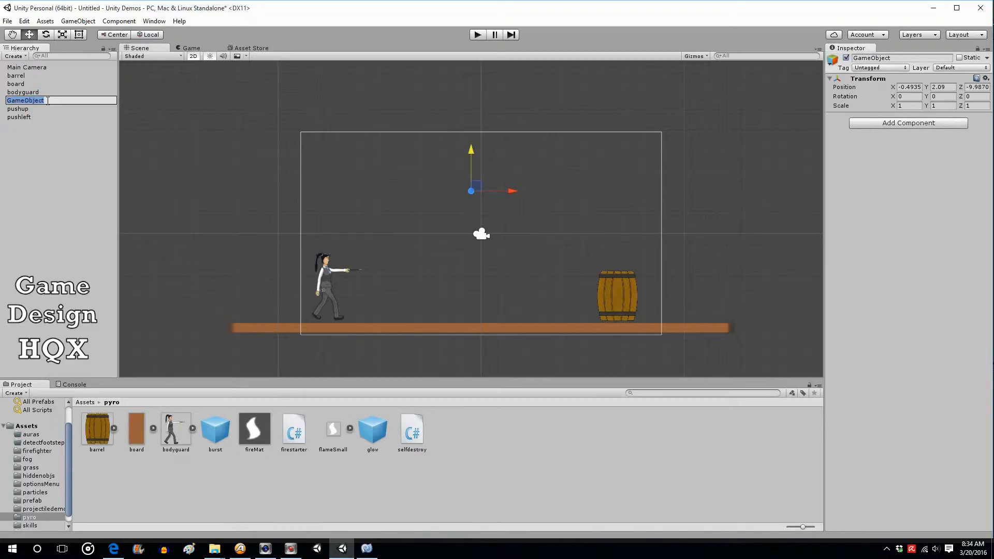
text(burstforce)
click(21, 140)
click(31, 101)
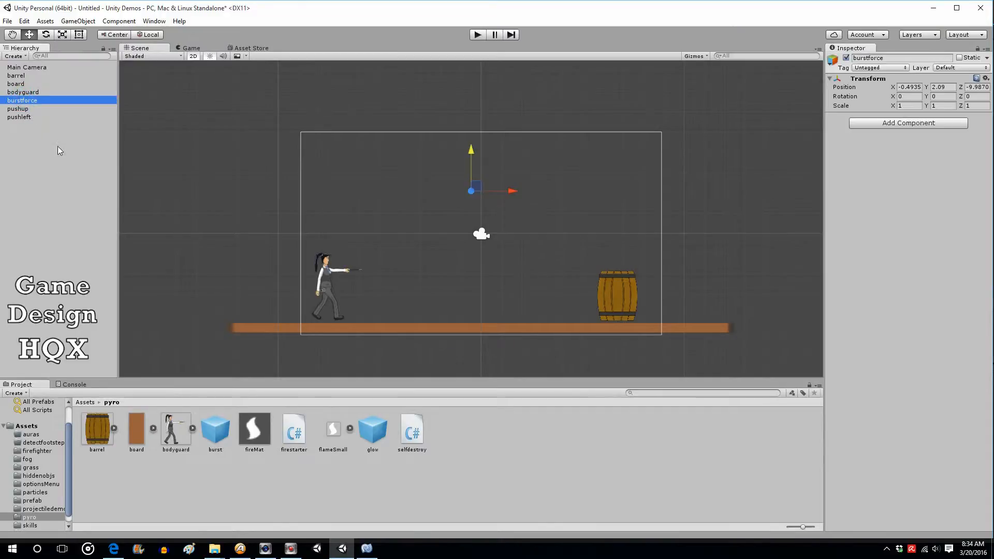
Select pushup and add a Box Collider 2D component to it
click(17, 109)
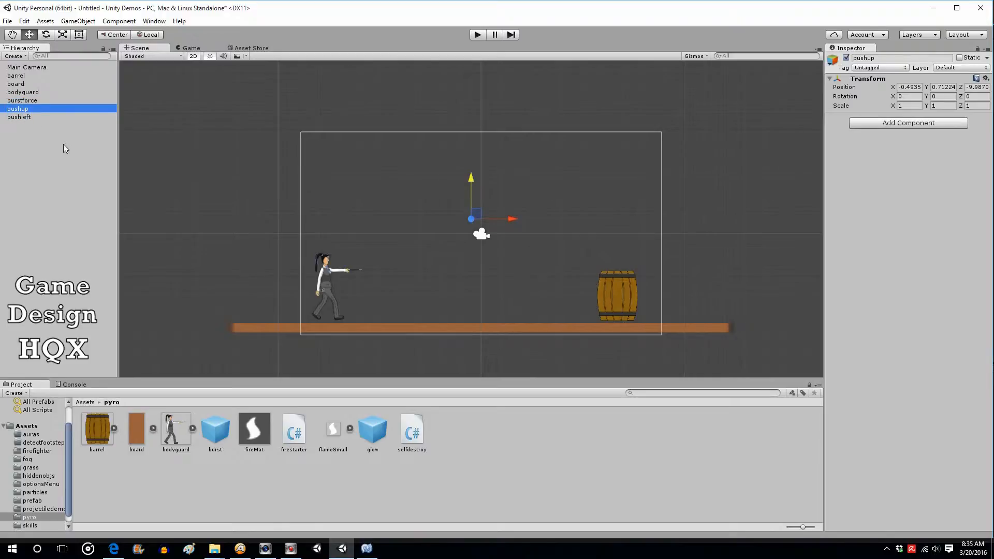
click(893, 127)
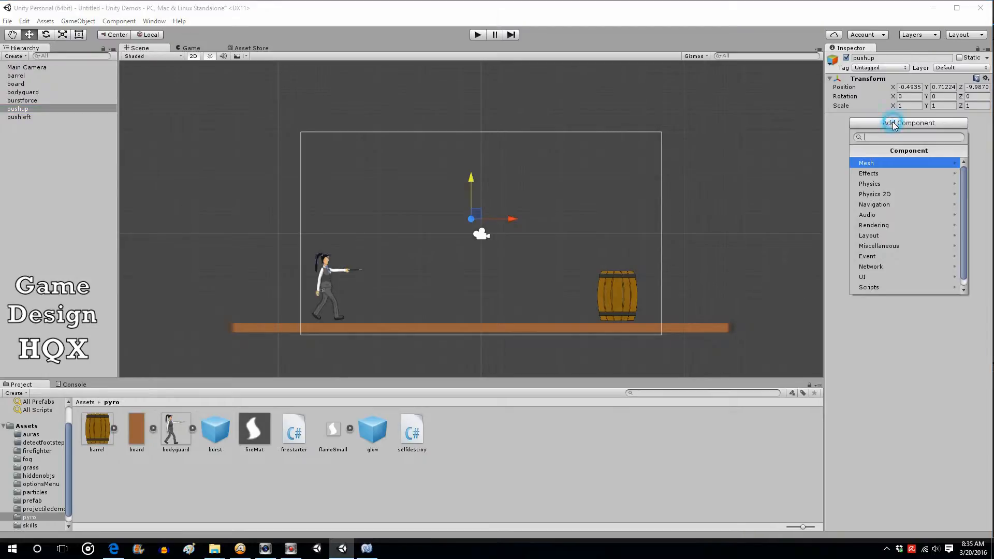
click(892, 194)
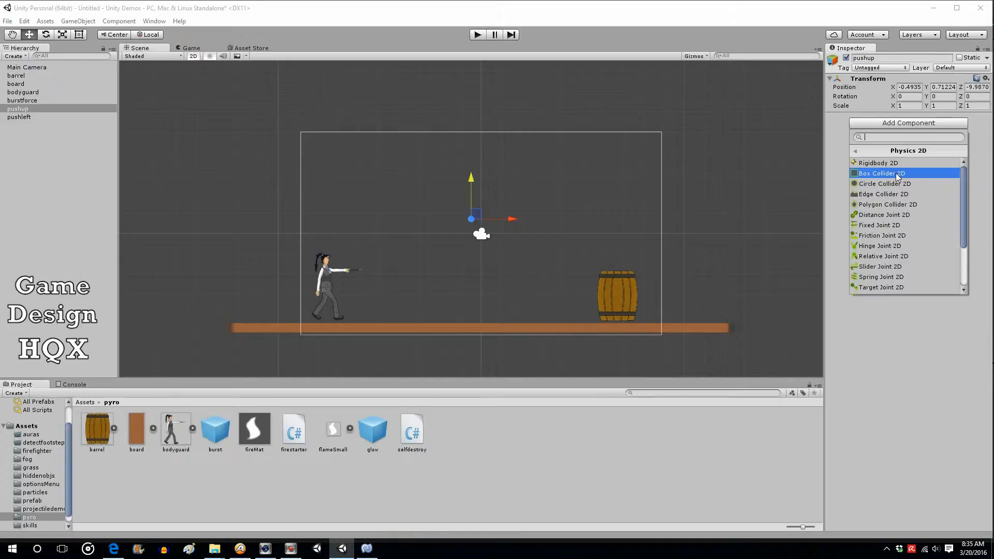
click(896, 173)
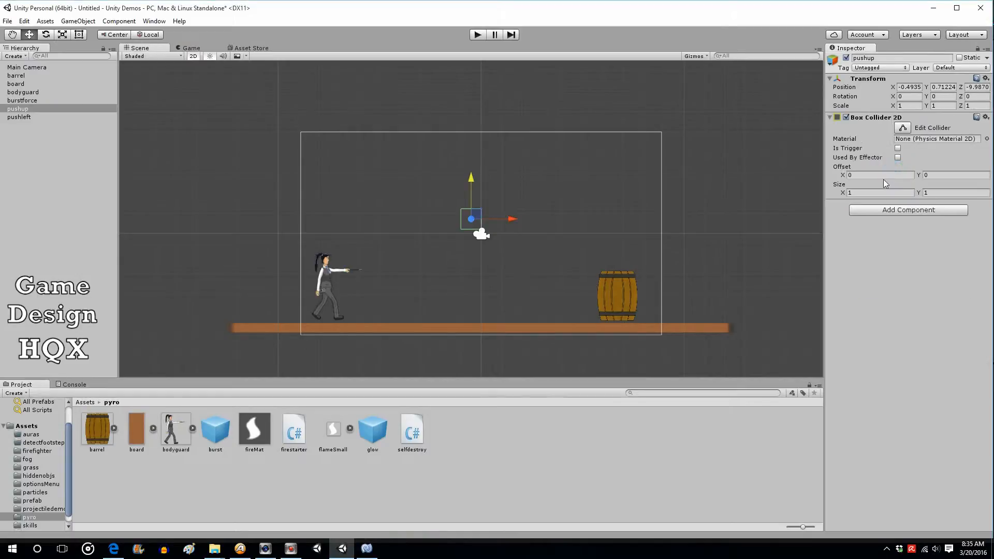
Add an Area Effector 2D to pushup and enable the collider's Used By Effector and Is Trigger options
click(899, 212)
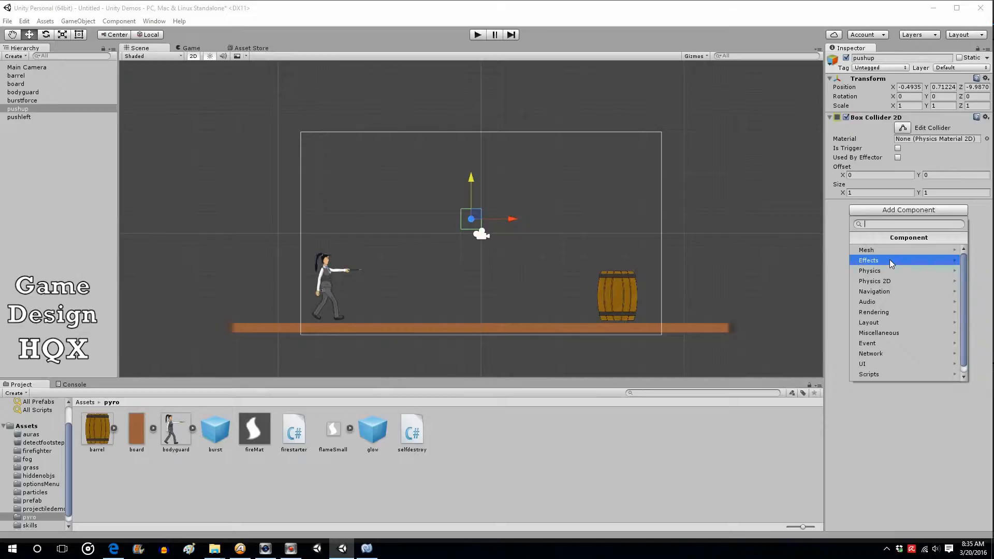
click(889, 280)
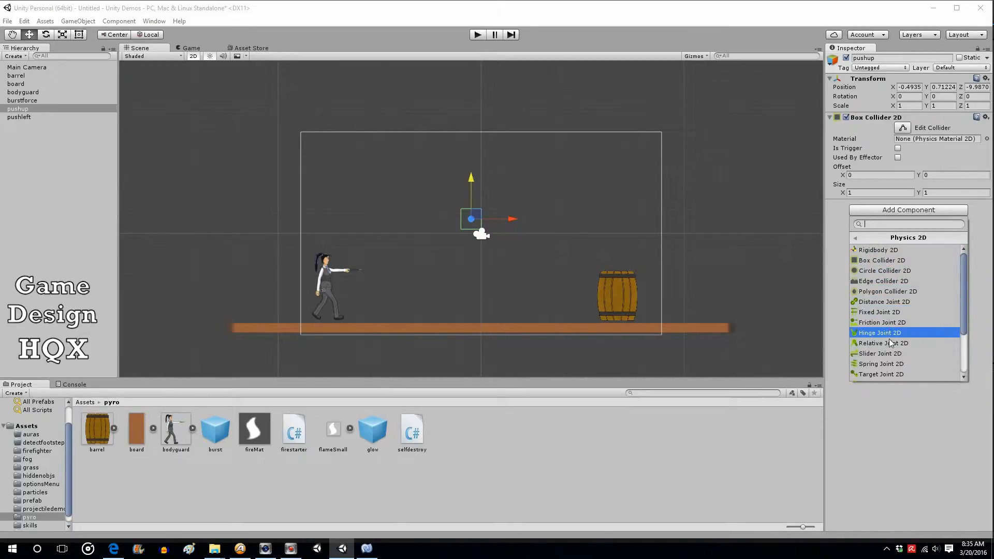
scroll(890, 340, down, 2)
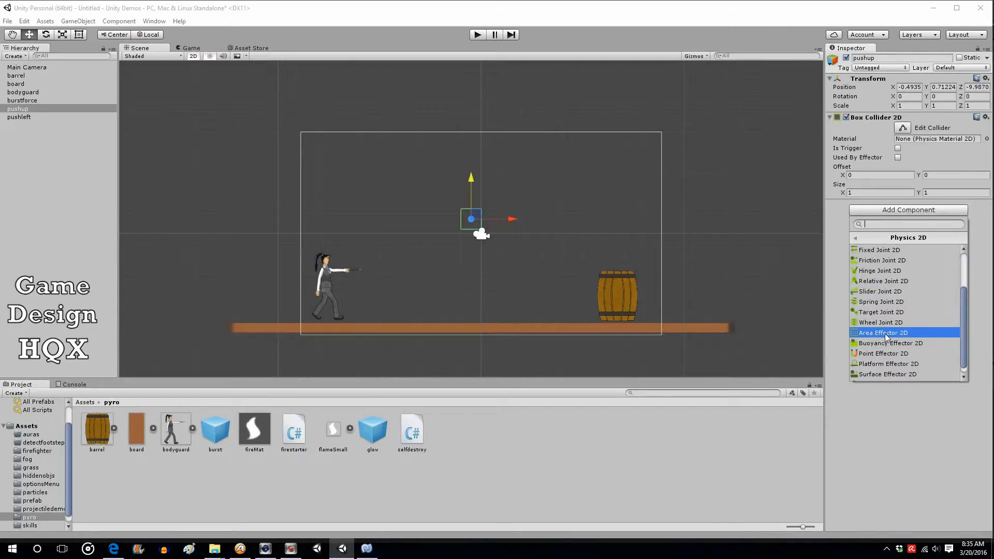
click(888, 334)
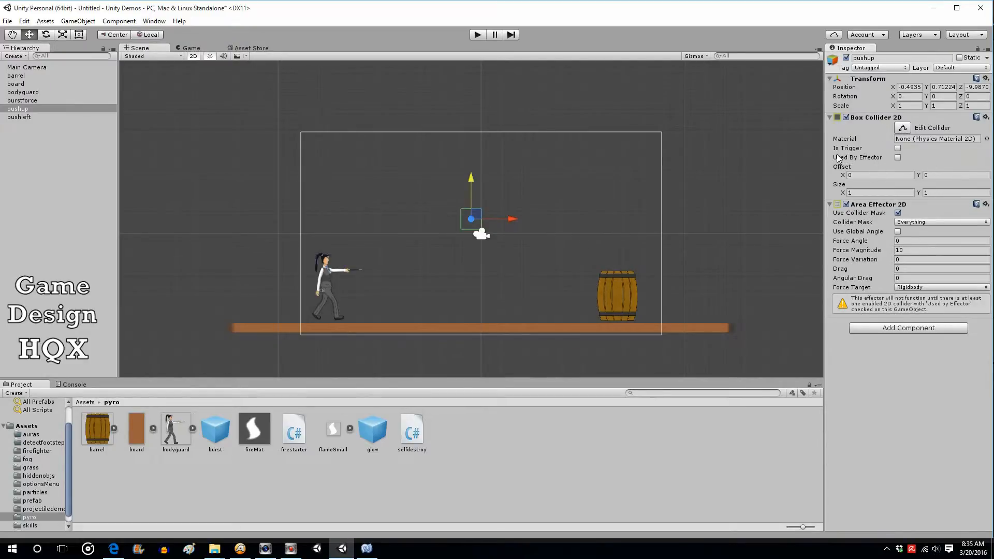
click(898, 157)
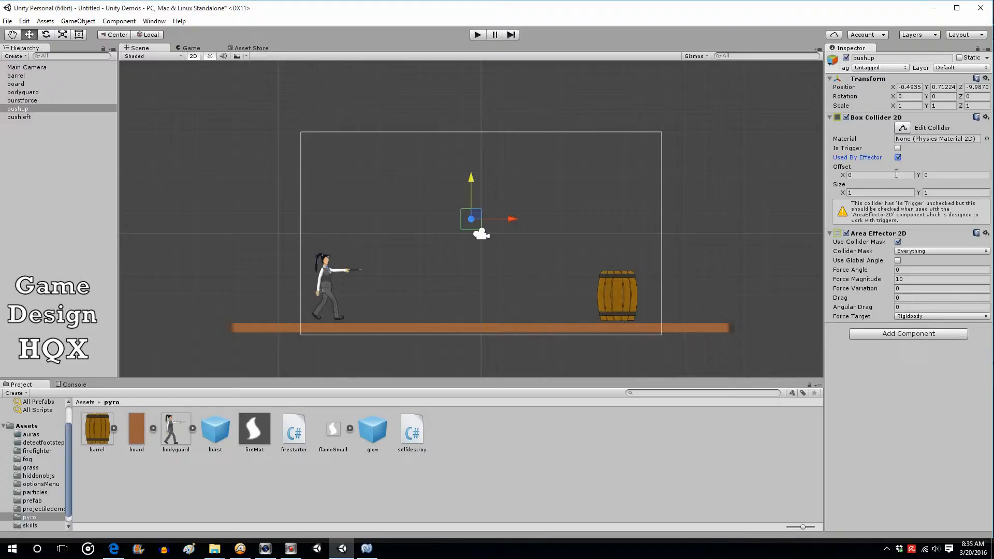
click(898, 148)
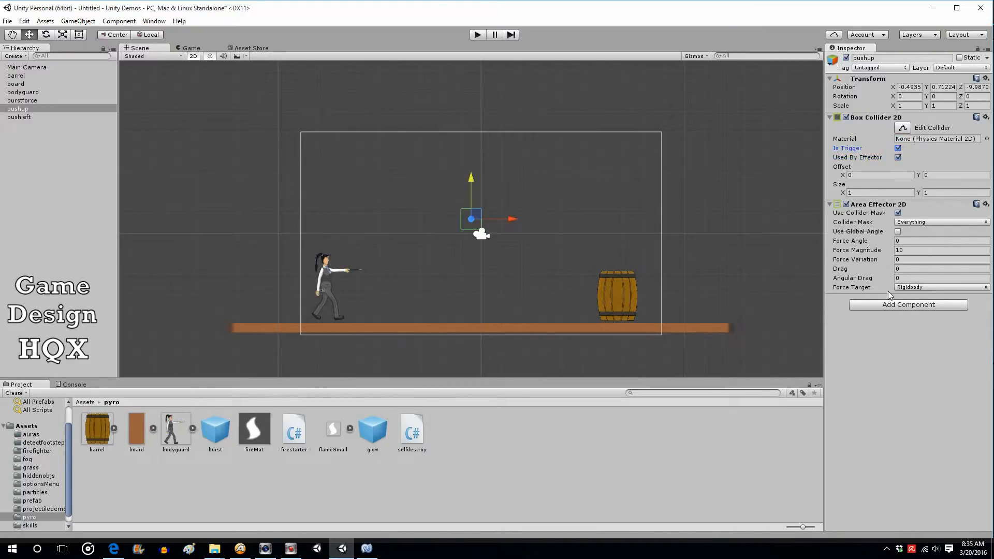
Set the Area Effector's Force Angle to 90 and Force Magnitude to 20
click(911, 242)
key(Tab)
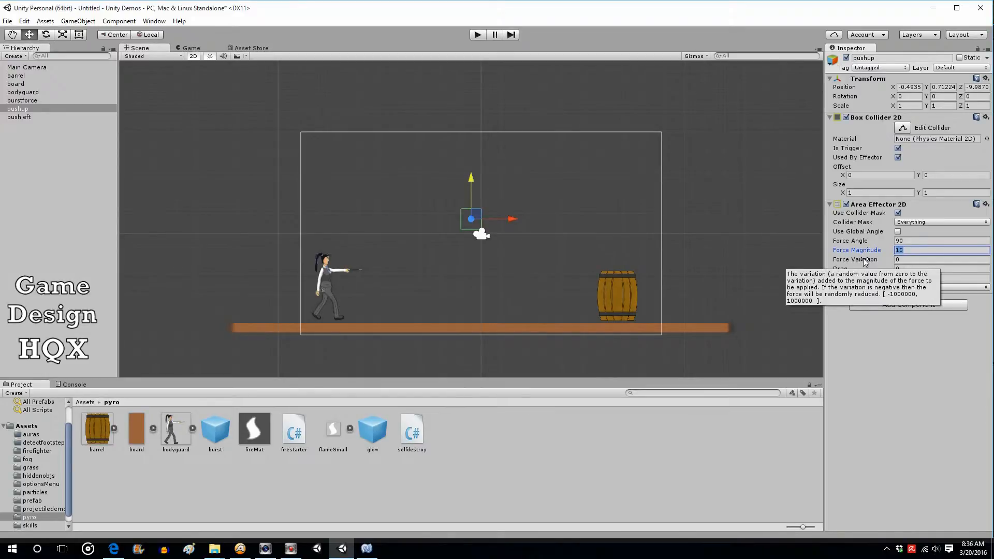
text(2)
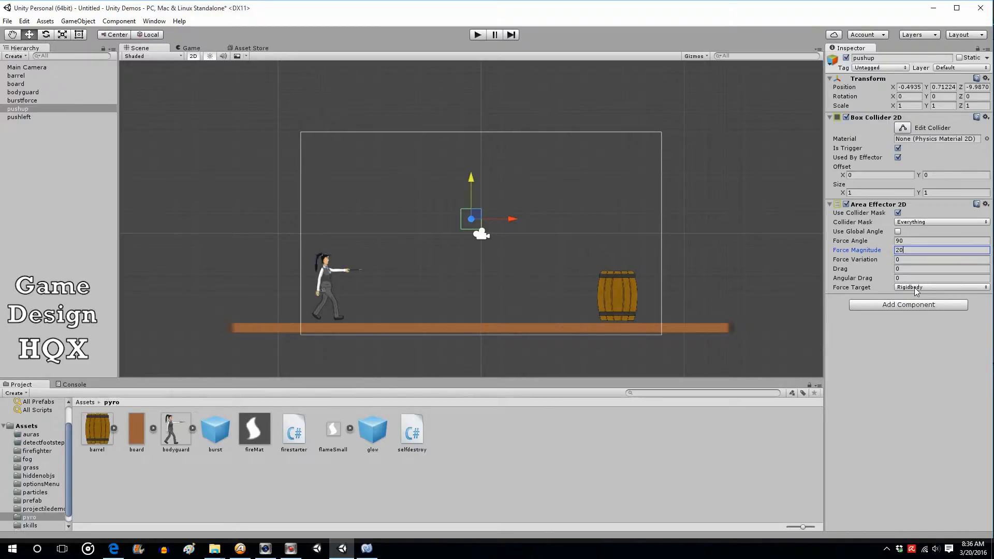
click(915, 288)
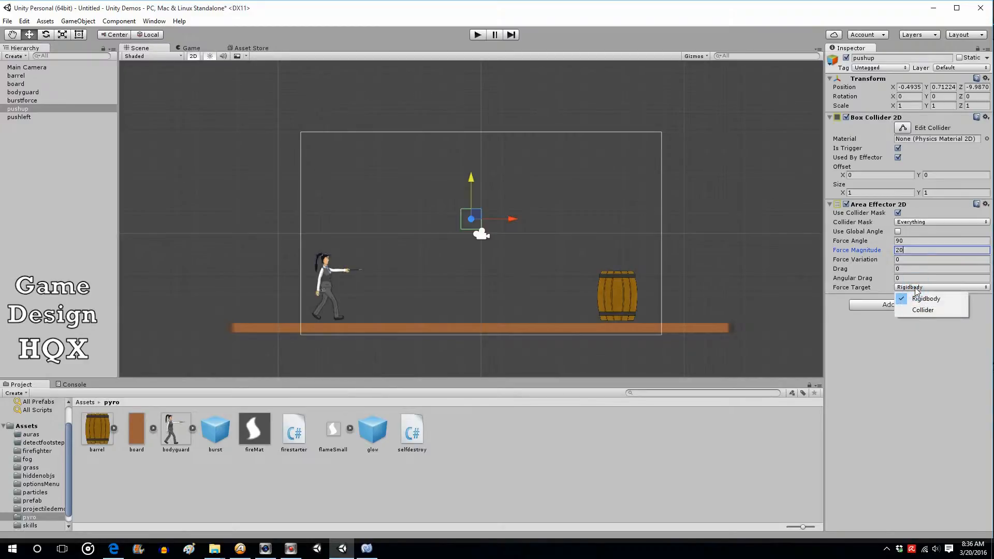
click(863, 352)
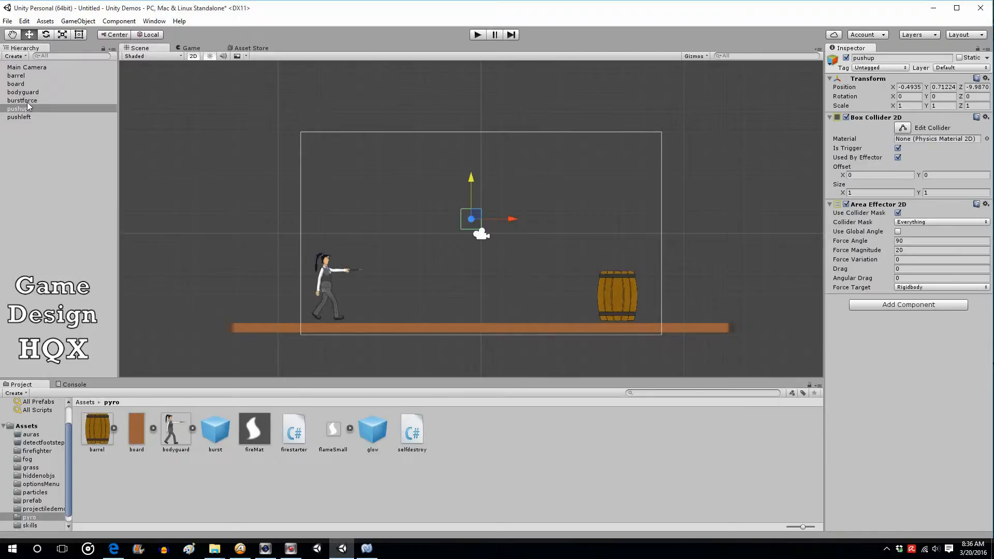
Parent pushup under burstforce and move it up to about local Y 0.26
drag(22, 106, 33, 100)
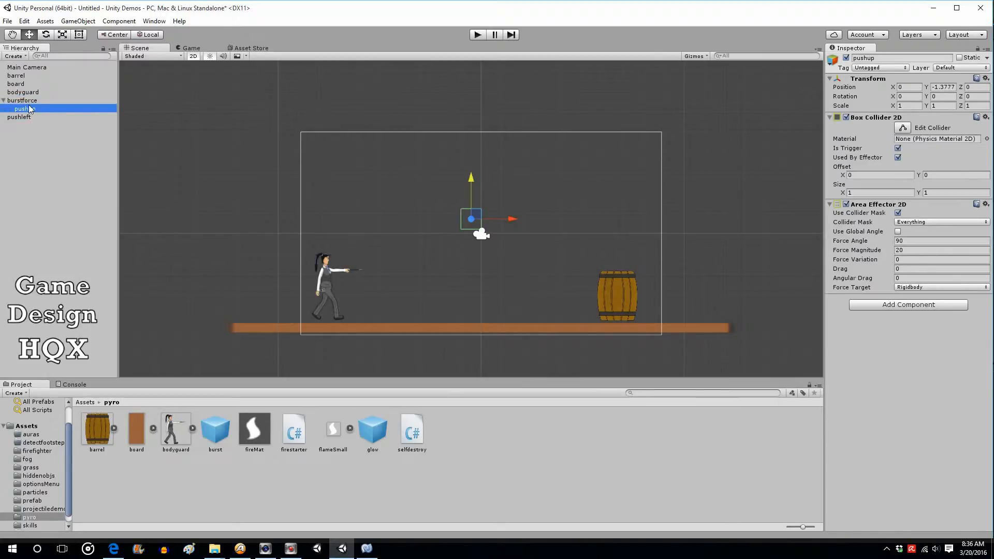
click(28, 102)
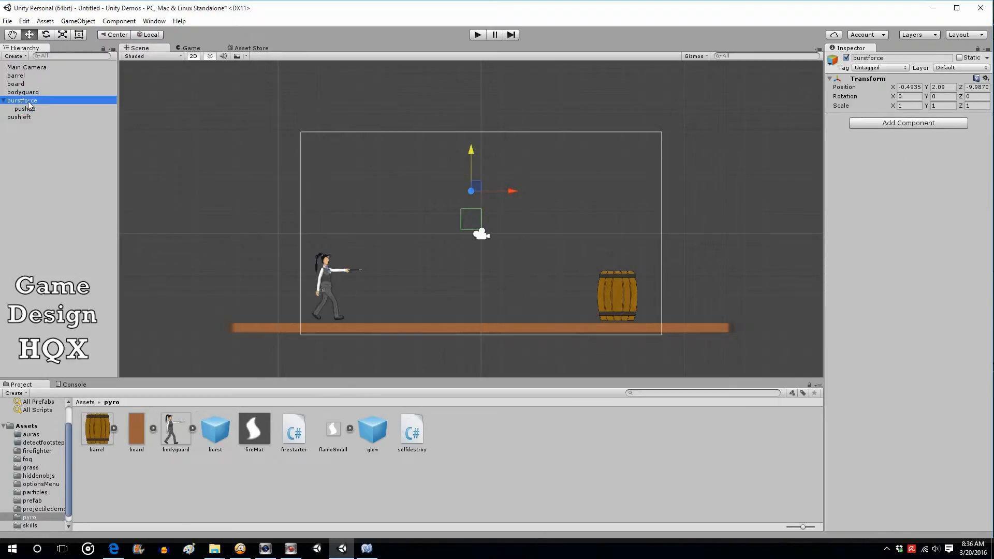
click(26, 107)
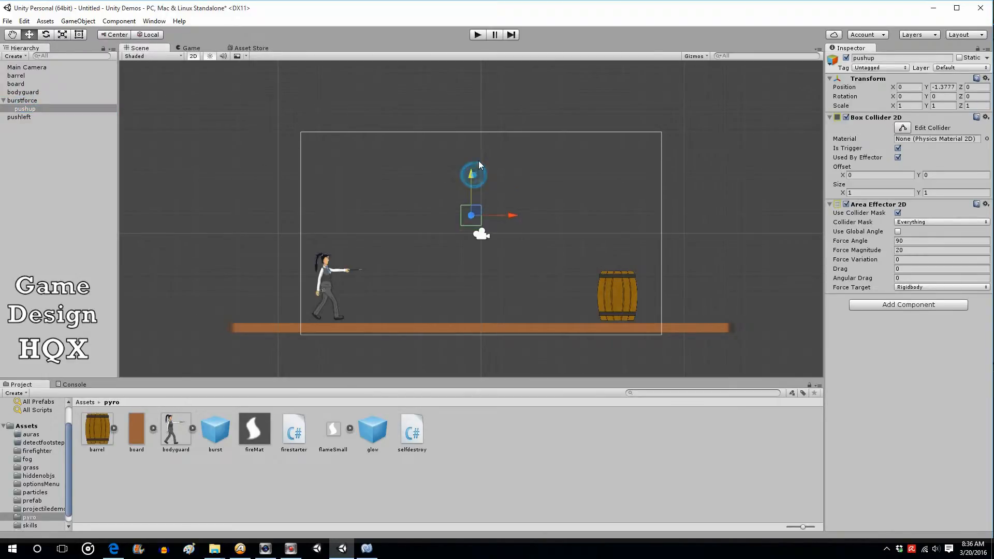
drag(470, 174, 471, 141)
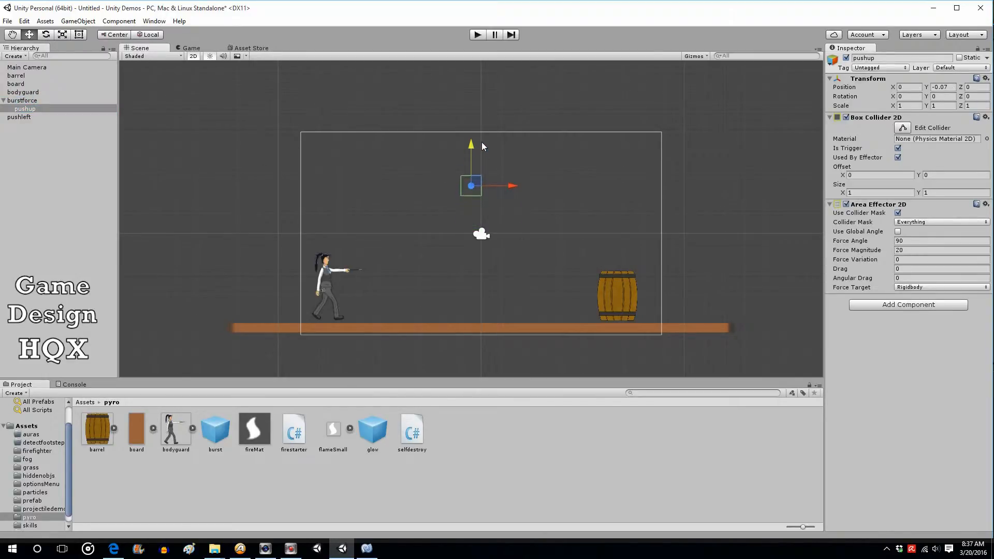
Move burstforce onto the barrel, to about X 6.72, Y -3.23
click(22, 101)
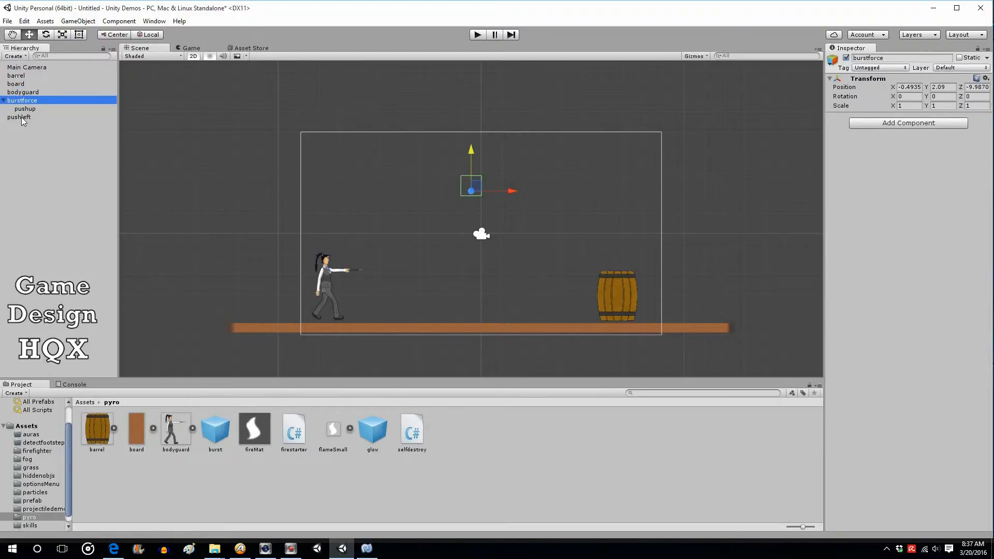
drag(511, 191, 651, 208)
drag(612, 164, 617, 273)
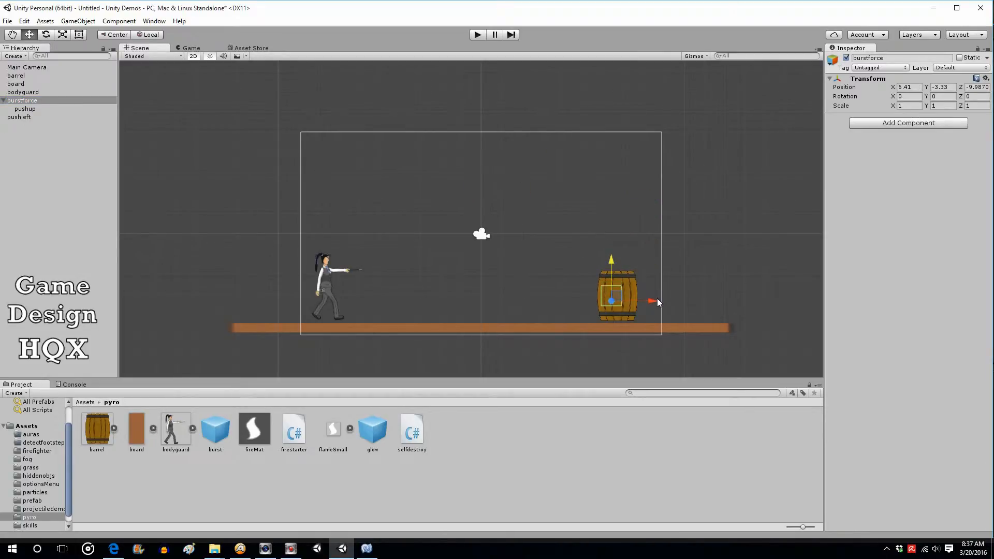
drag(657, 300, 664, 299)
drag(617, 263, 617, 259)
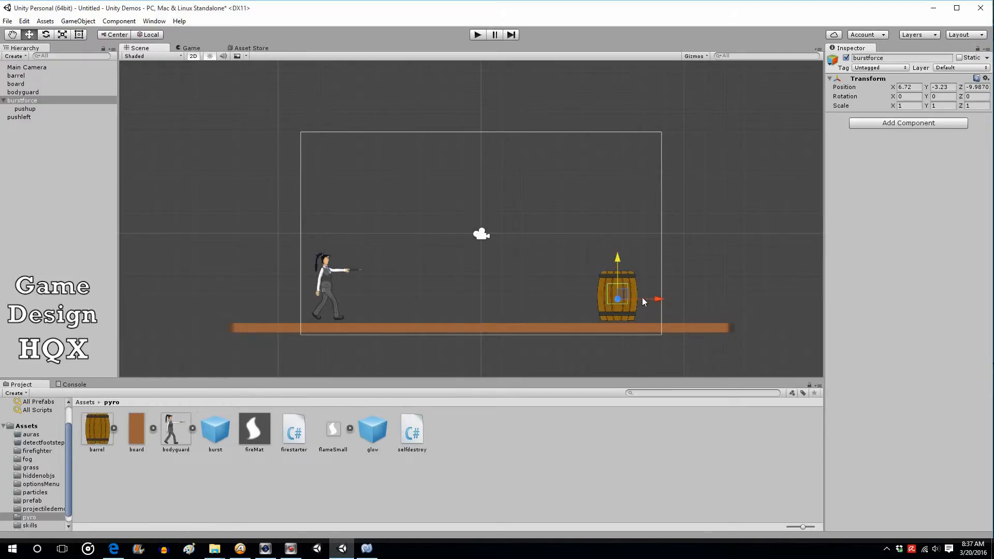
Raise pushup above the barrel to about local Y 1.54
click(25, 110)
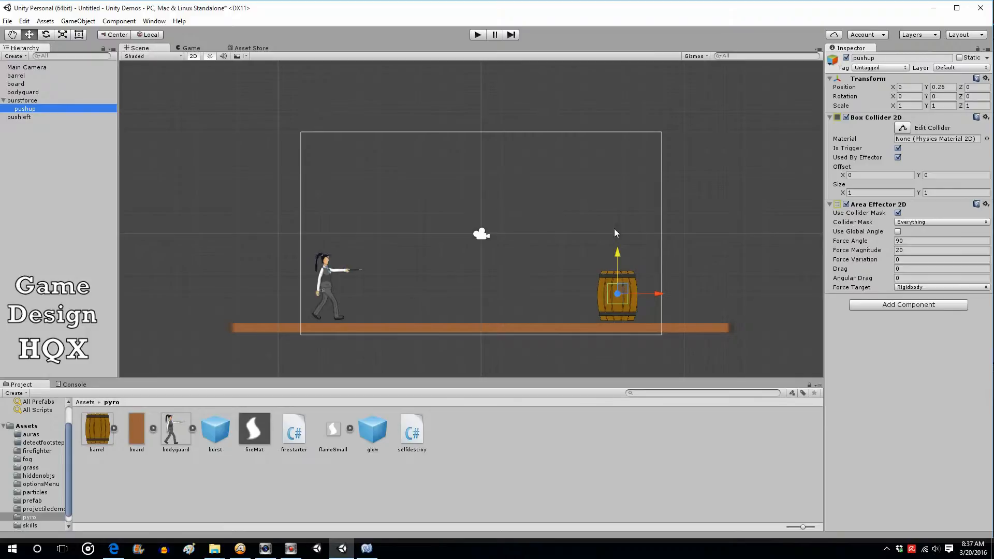
drag(621, 256, 617, 224)
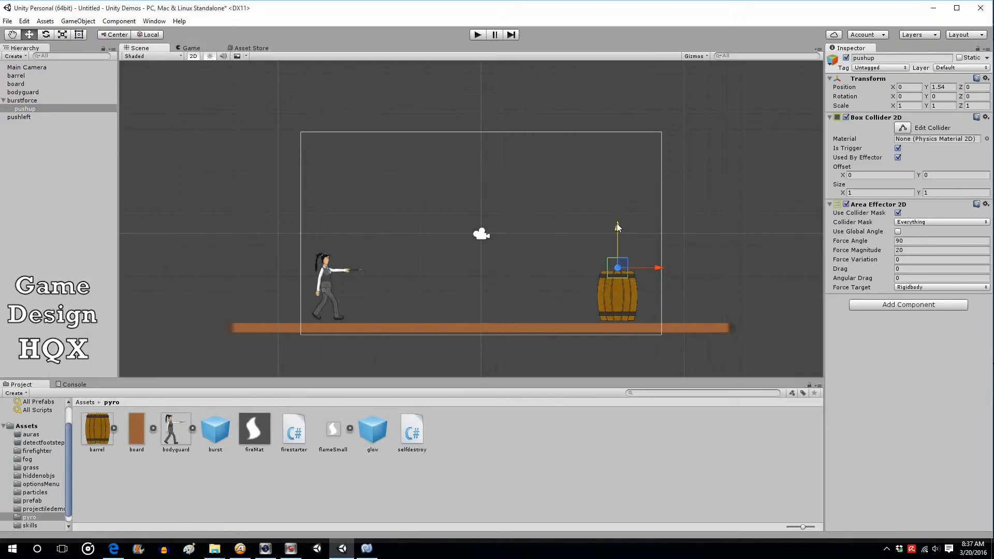
click(23, 101)
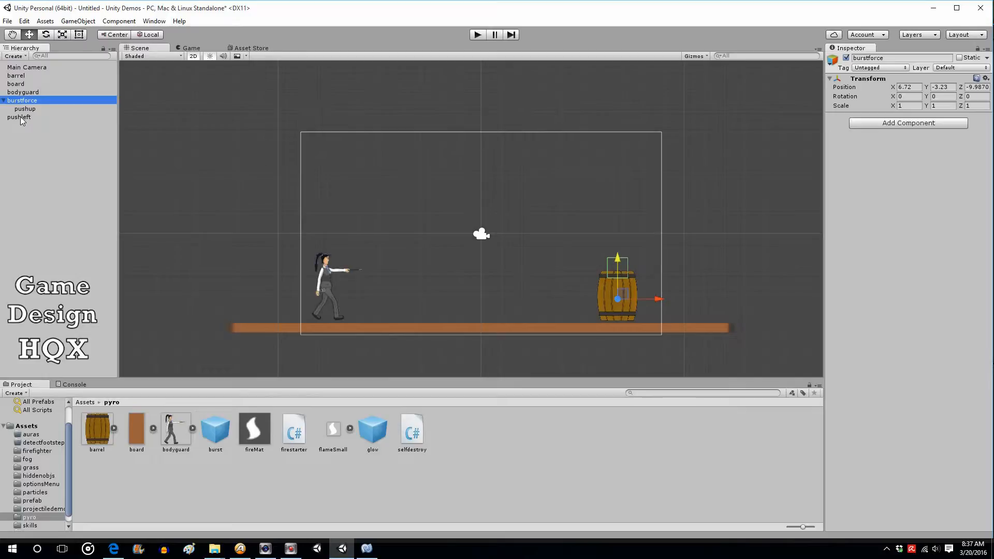
Move pushleft beside the barrel's left side and parent it under burstforce
click(21, 118)
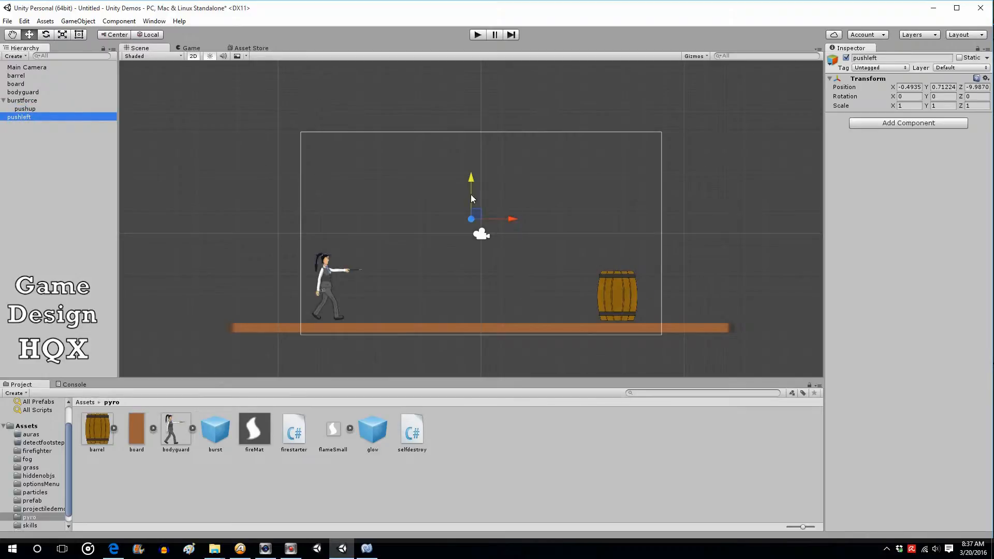
drag(471, 178, 465, 259)
drag(507, 290, 630, 309)
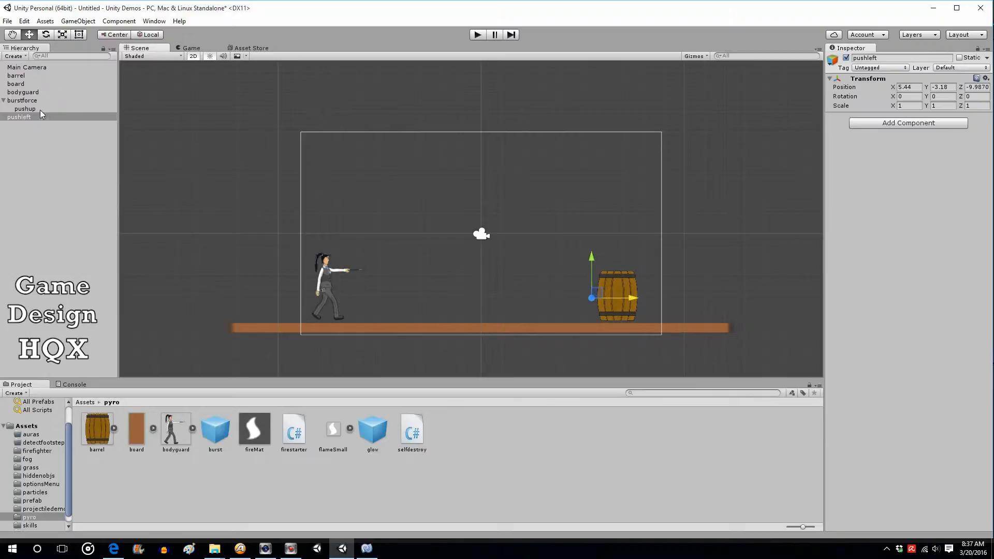
drag(29, 117, 37, 106)
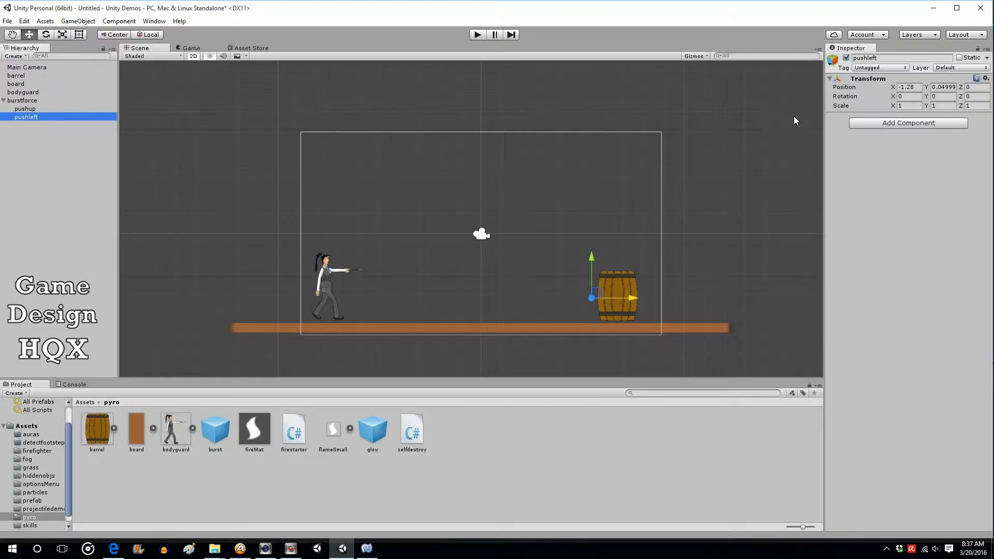
Add a Box Collider 2D to pushleft and enable Is Trigger and Used By Effector
click(877, 124)
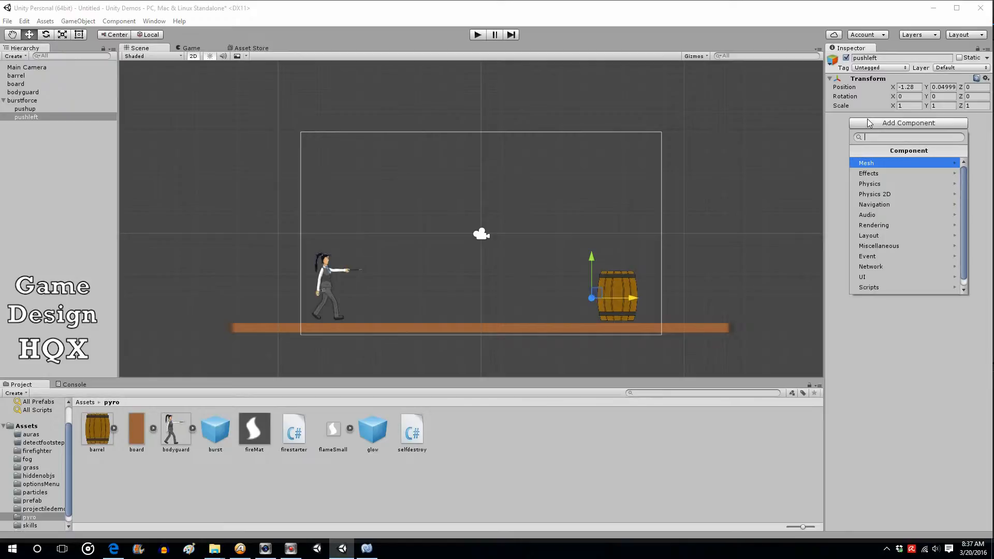
click(892, 194)
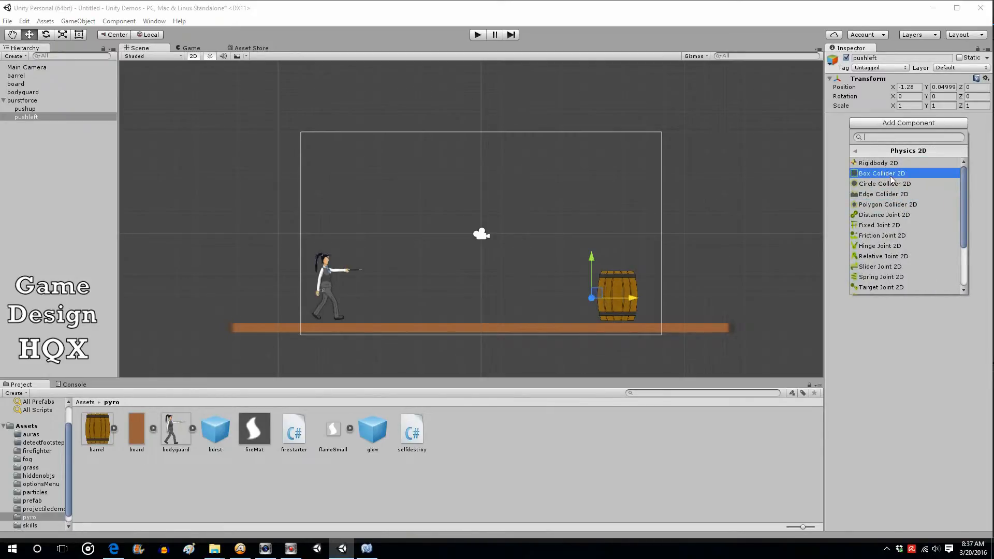
click(892, 174)
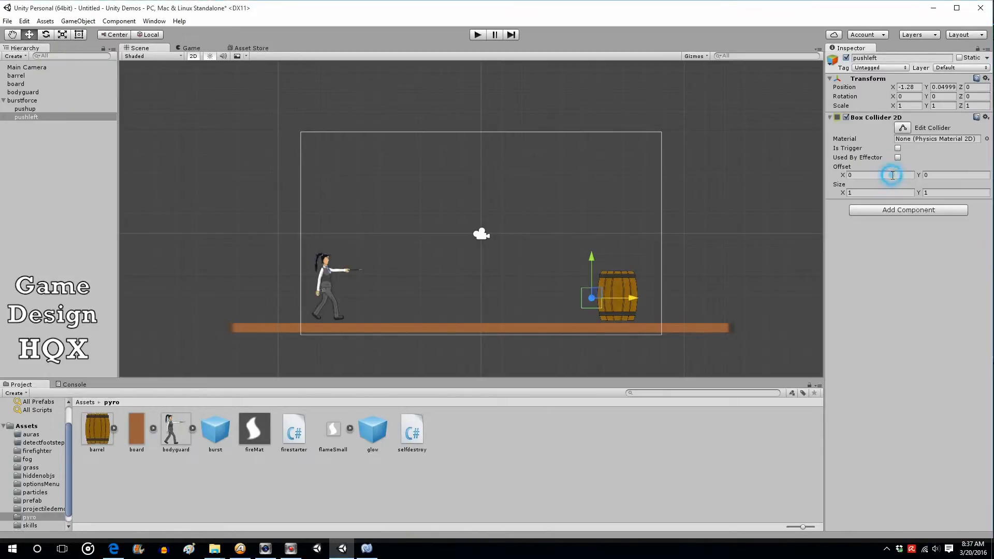
click(899, 148)
click(899, 158)
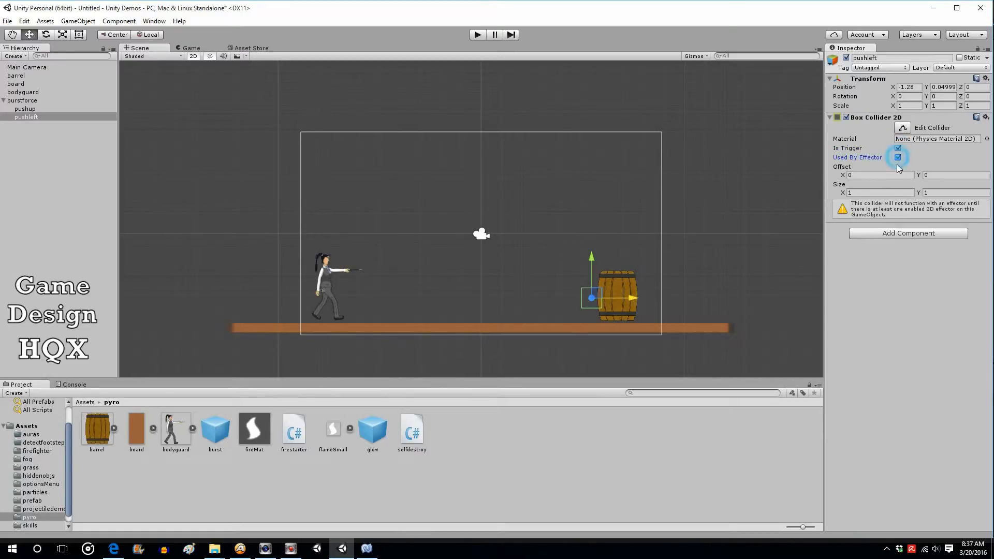
Add an Area Effector 2D to pushleft and set its Force Angle to 180
click(873, 234)
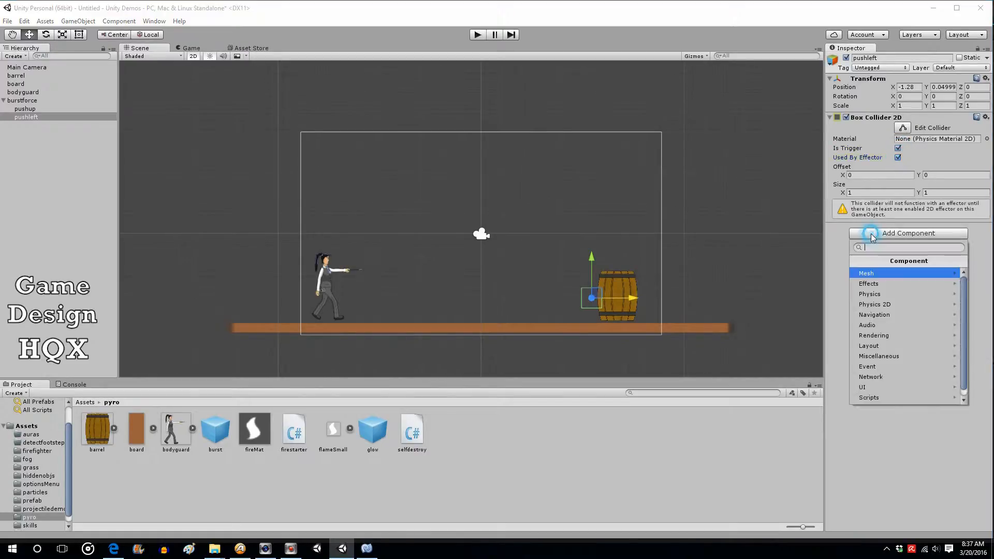
click(874, 303)
scroll(880, 380, down, 3)
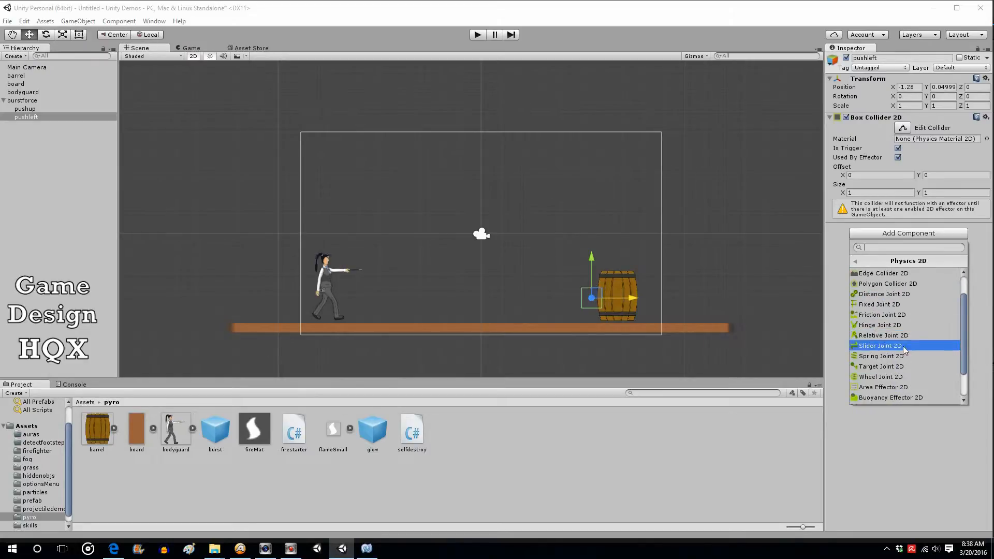
click(882, 387)
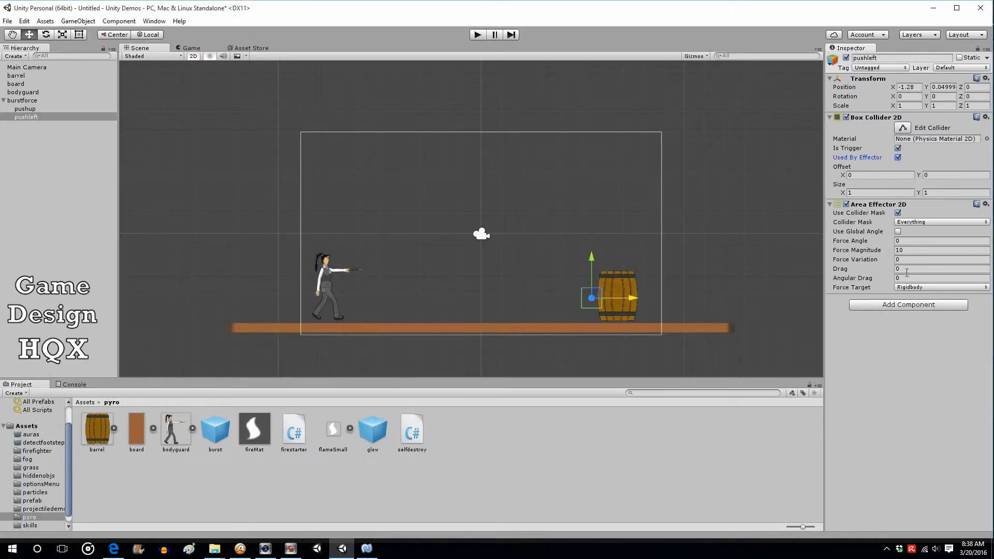
click(917, 241)
text(180)
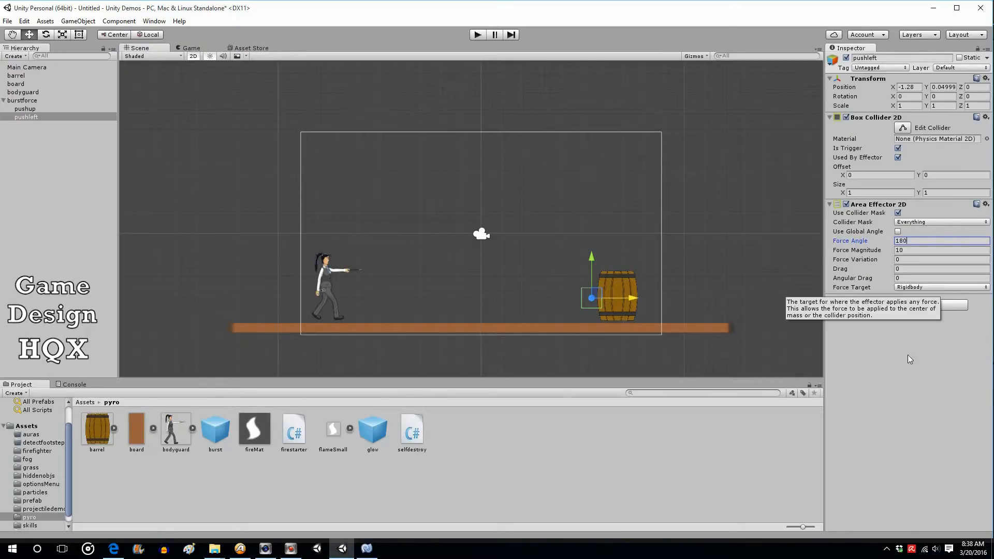
Set pushleft's Area Effector 2D Force Magnitude to 22
click(917, 251)
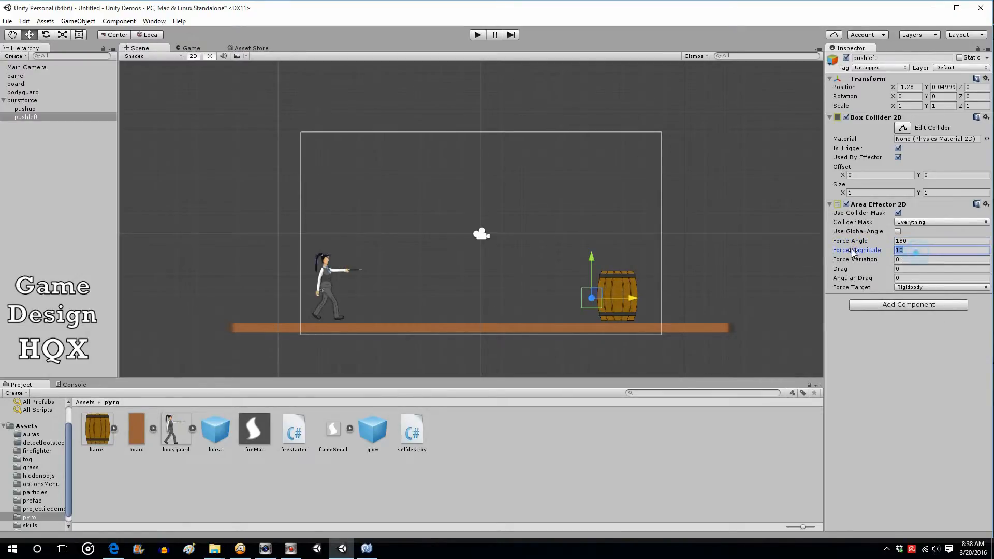
text(22)
Save burstforce as a prefab in the pyro assets folder and delete it from the scene
click(27, 101)
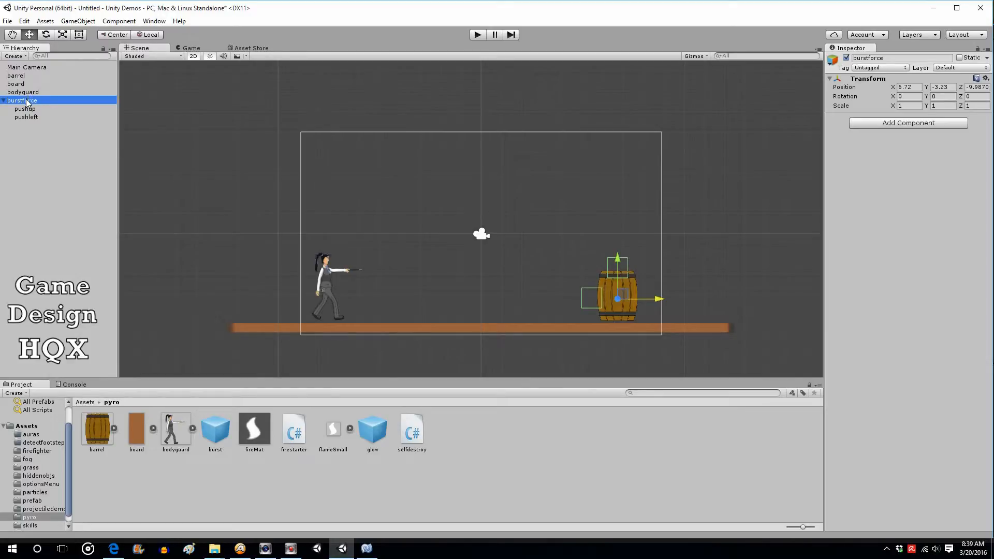
drag(27, 102, 505, 434)
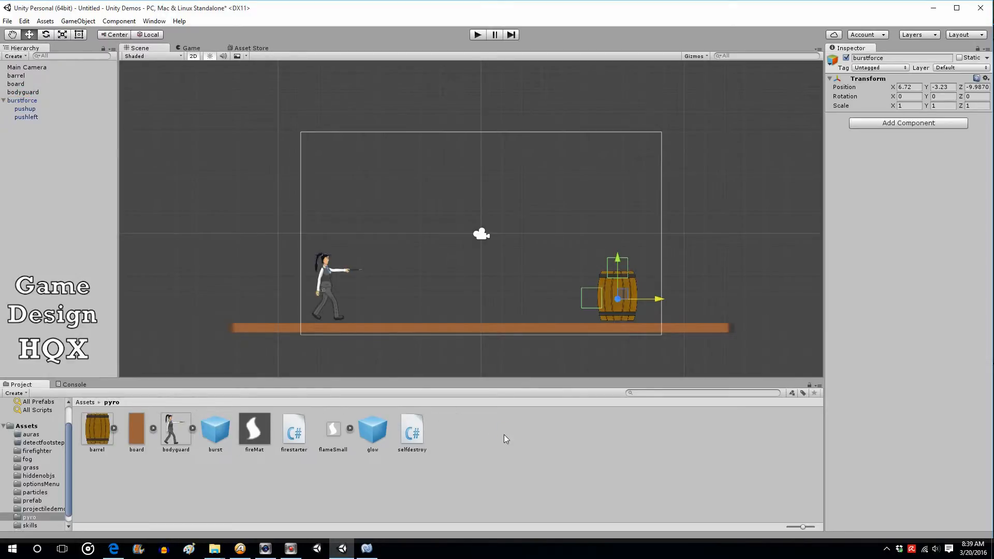
click(23, 103)
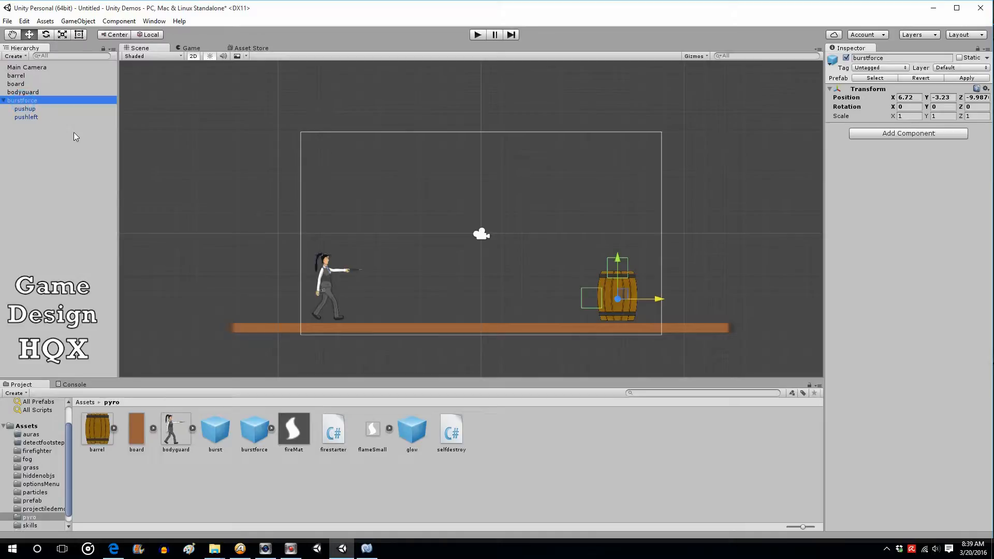
key(Delete)
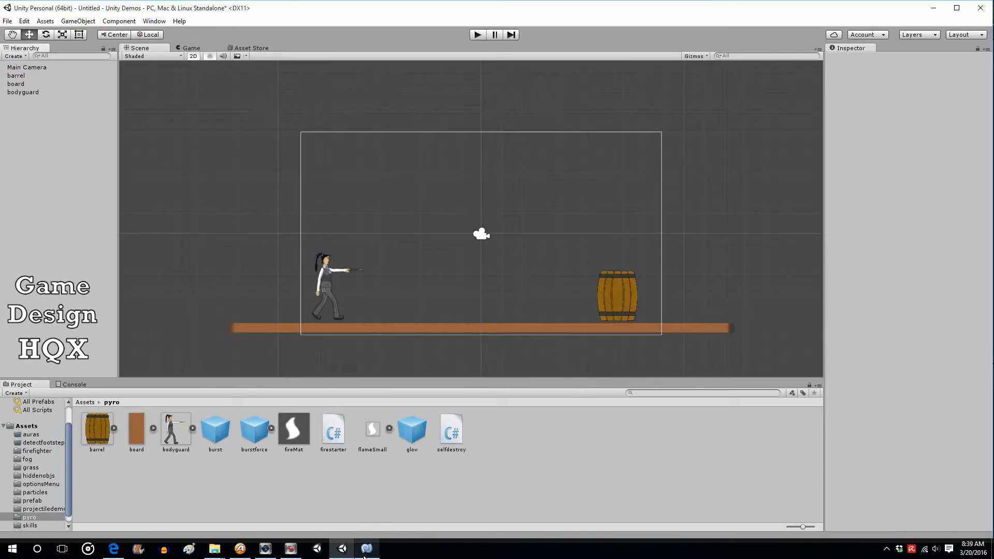
mouse_move(365, 551)
click(366, 549)
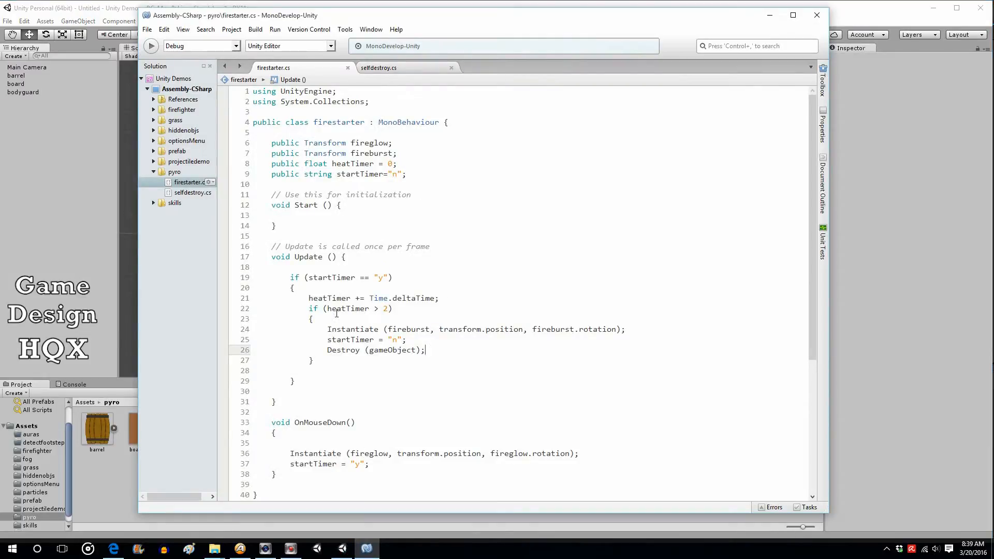
click(65, 5)
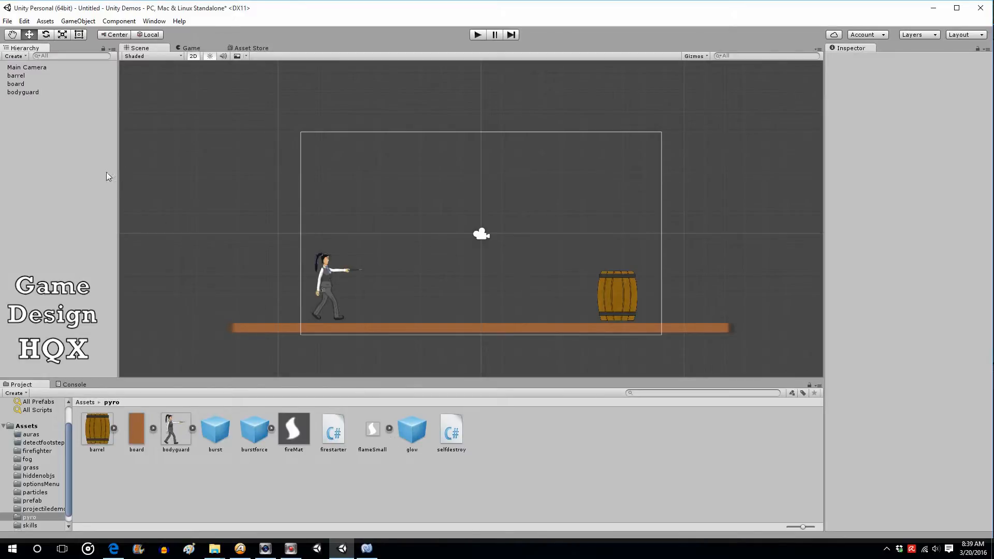
Declare a public Transform field named burstforceObj in the firestarter script and save it
click(22, 76)
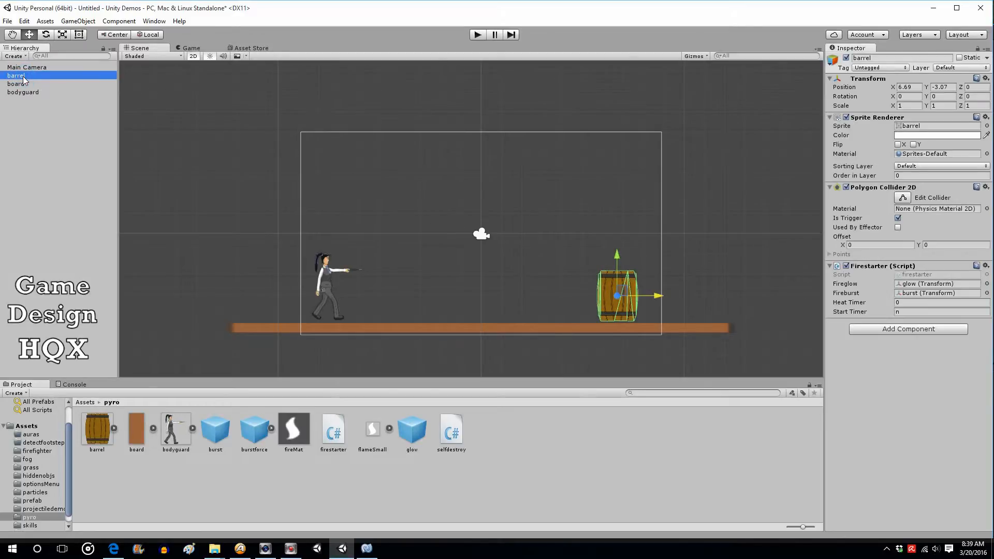
click(366, 550)
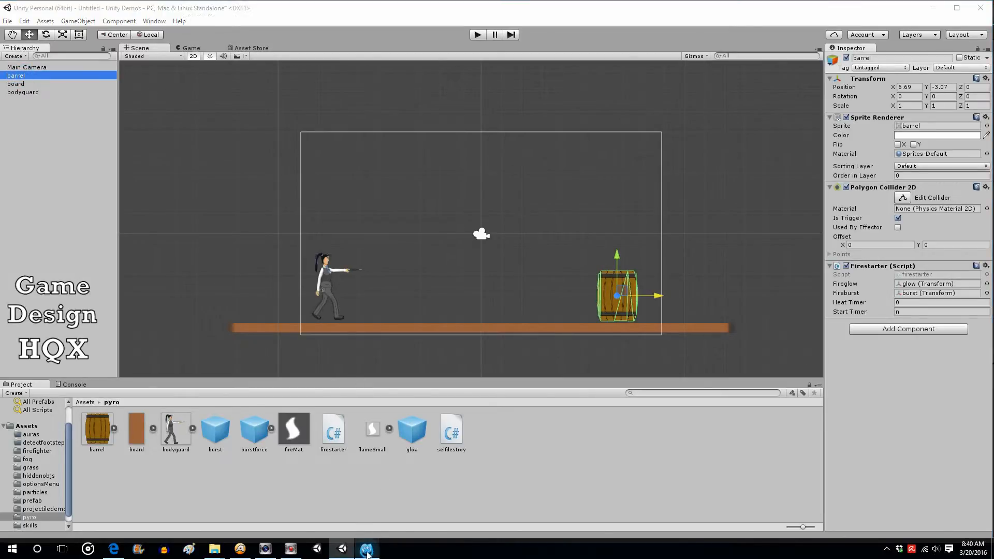
click(404, 156)
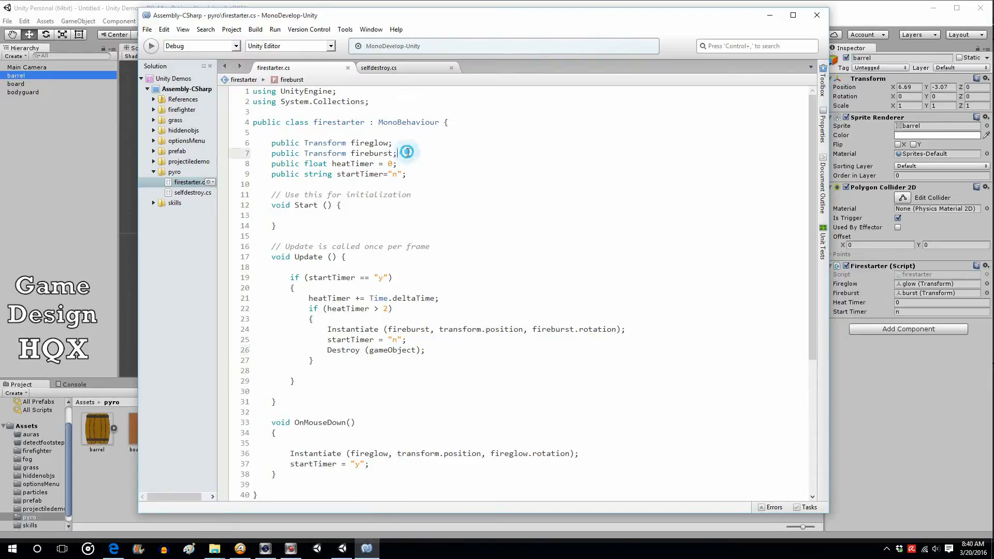
key(Return)
key(Return)
key(Up)
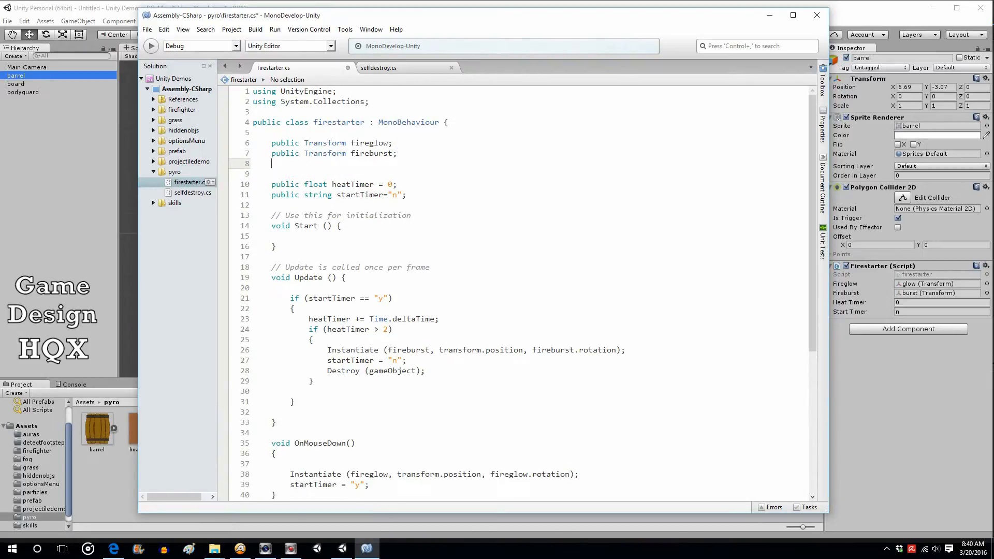
text(public trans)
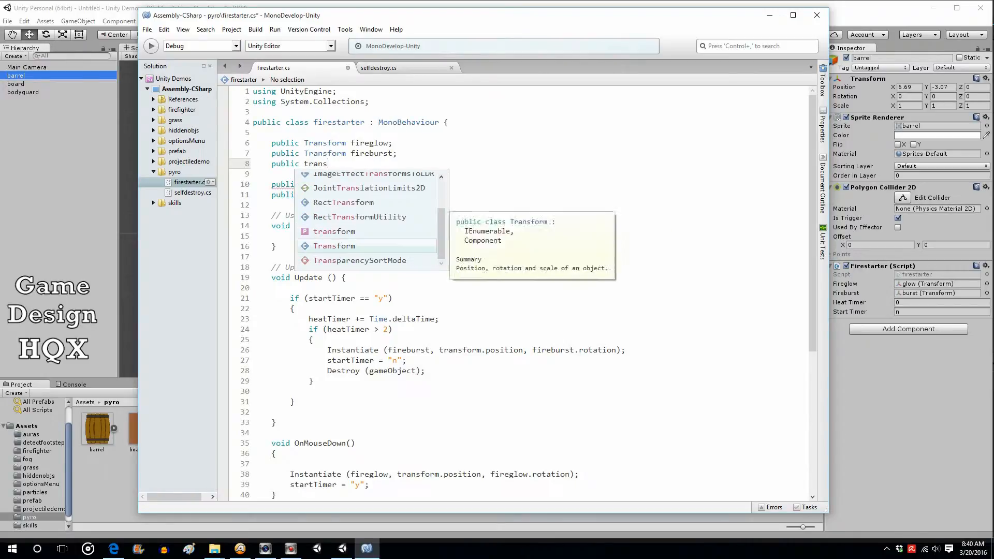
key(Return)
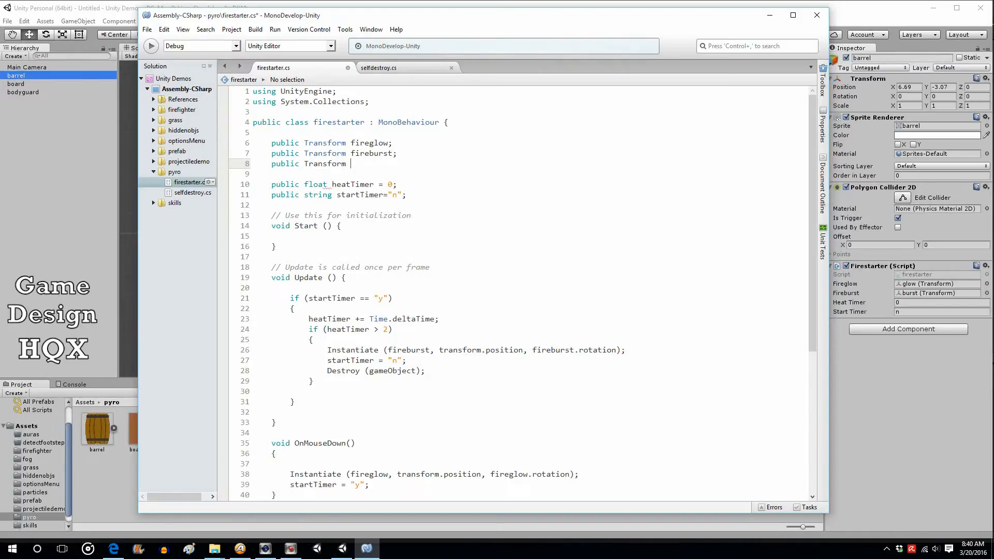
text(b)
text(yr)
key(BackSpace)
key(BackSpace)
text(urstfore)
key(BackSpace)
text(ce0)
text(bj)
text(;)
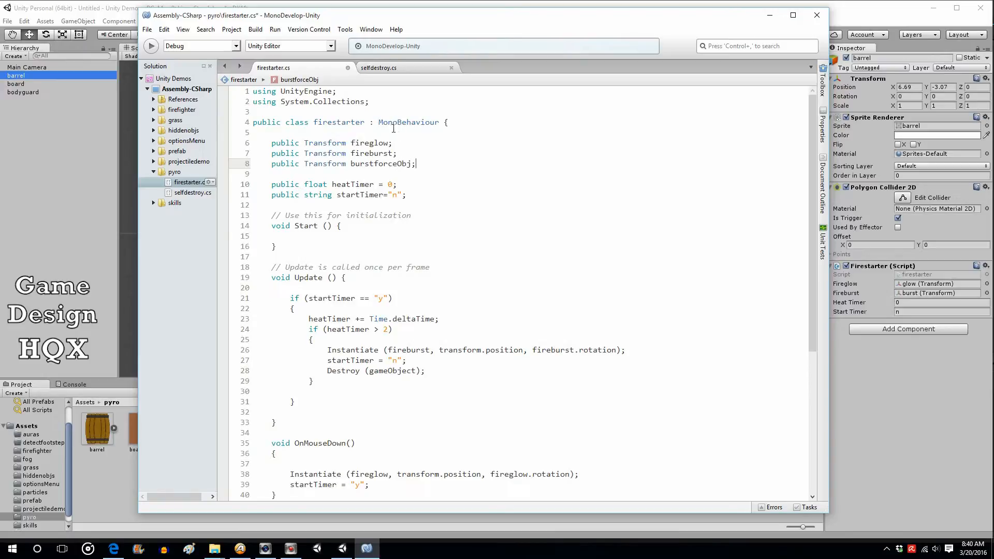
click(147, 29)
click(154, 73)
Assign the burstforce prefab to the barrel's Burstforce Obj field in the firestarter component
click(119, 12)
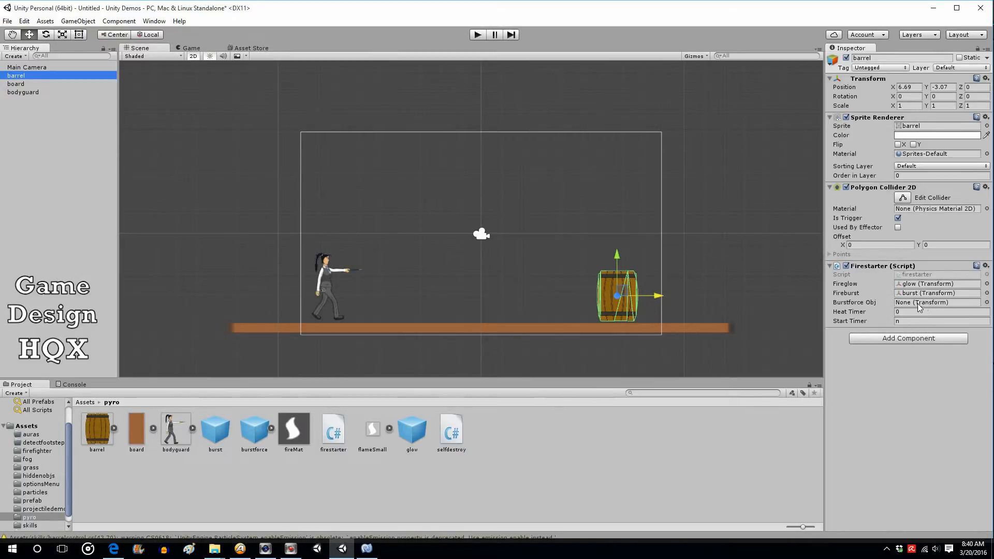
drag(254, 431, 932, 303)
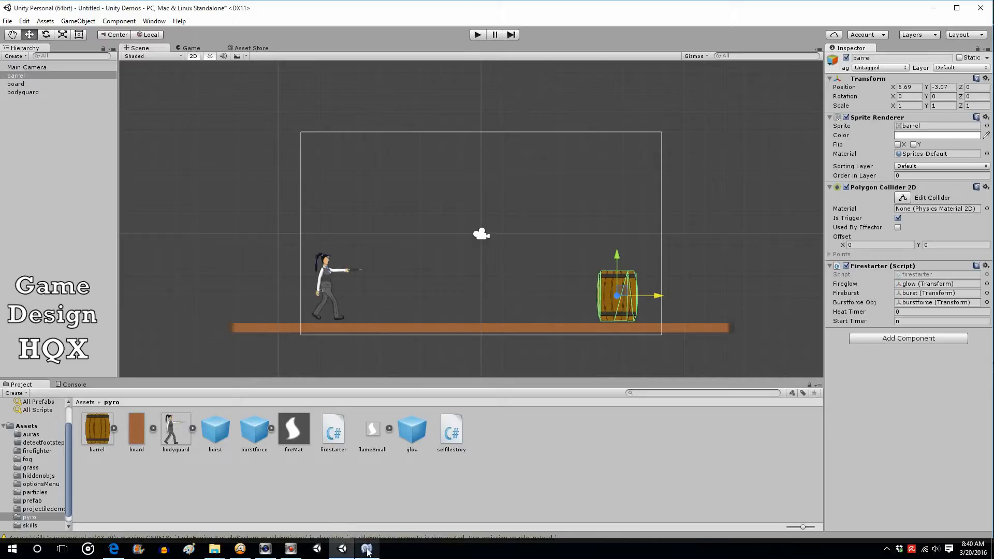
Add Instantiate (burstforceObj, transform.position, burstforceObj.rotation); before the Destroy call in Update and save the script
mouse_move(368, 551)
click(367, 551)
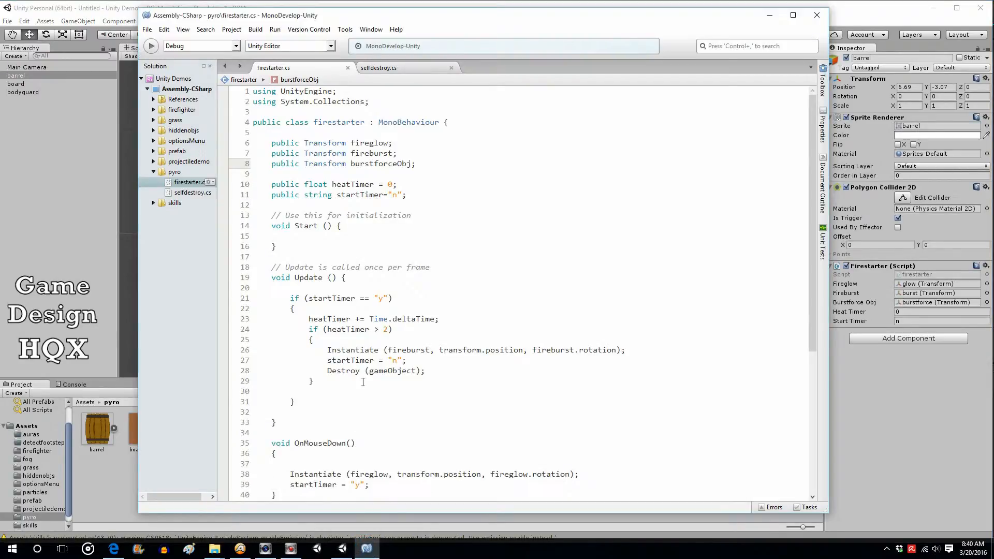
click(417, 360)
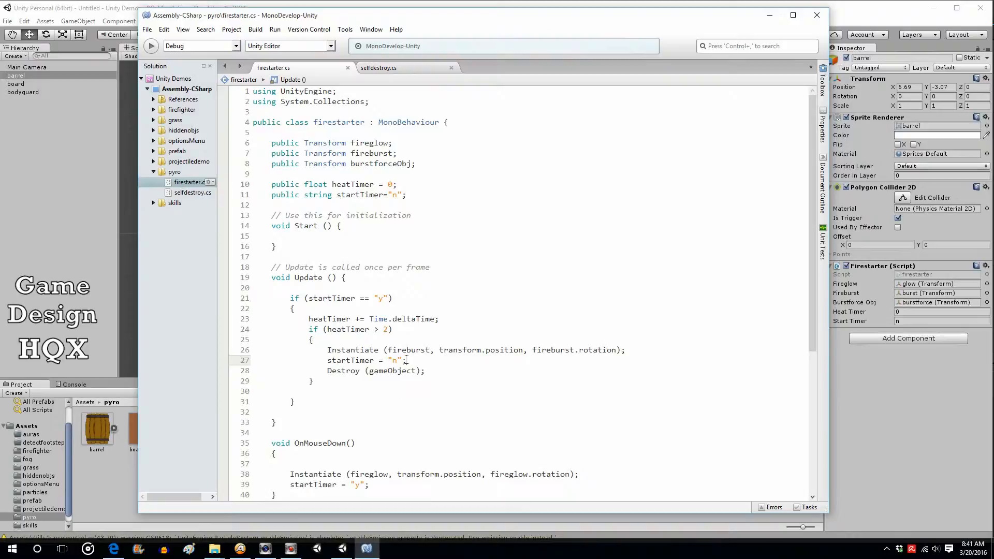
key(Return)
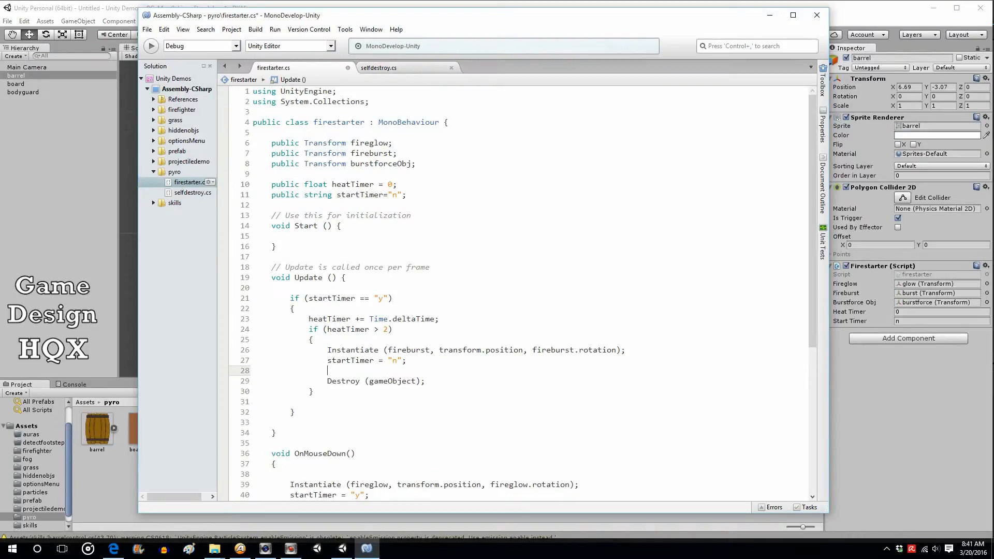
text(inst)
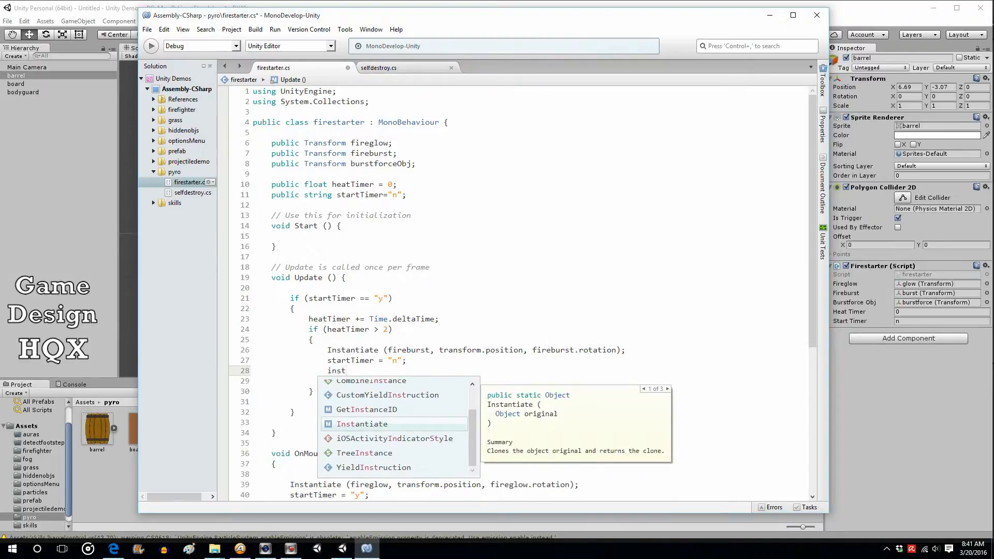
key(Return)
text(()
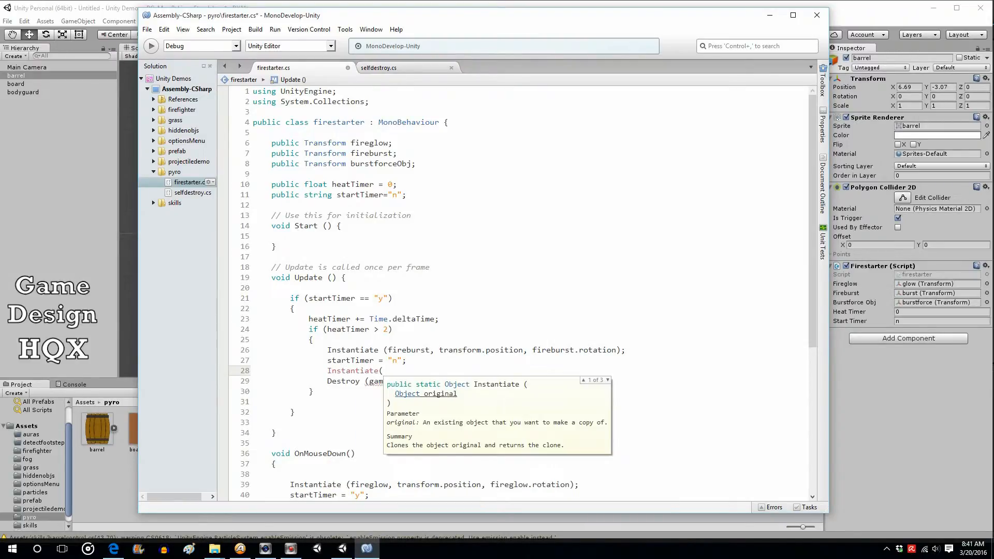
text(b)
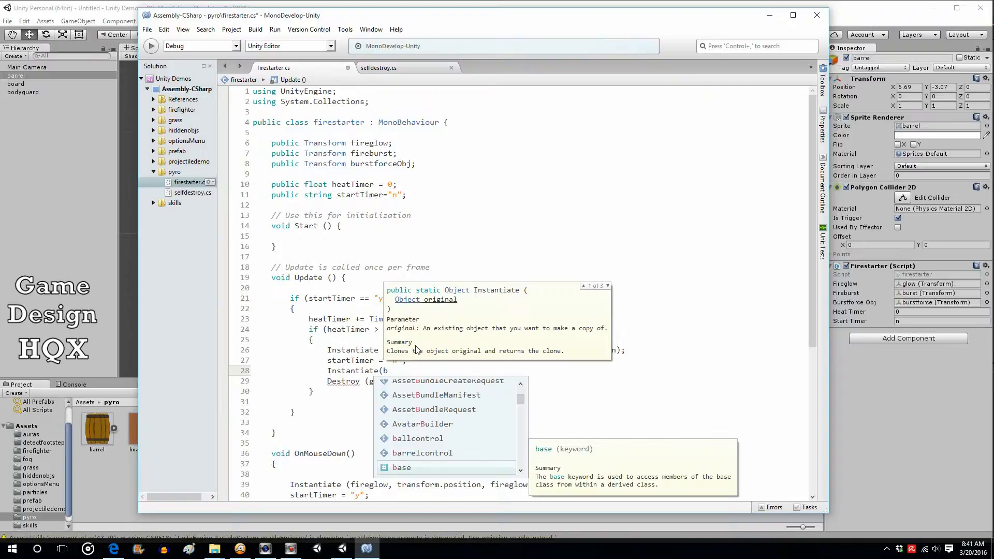
text(ur)
key(Return)
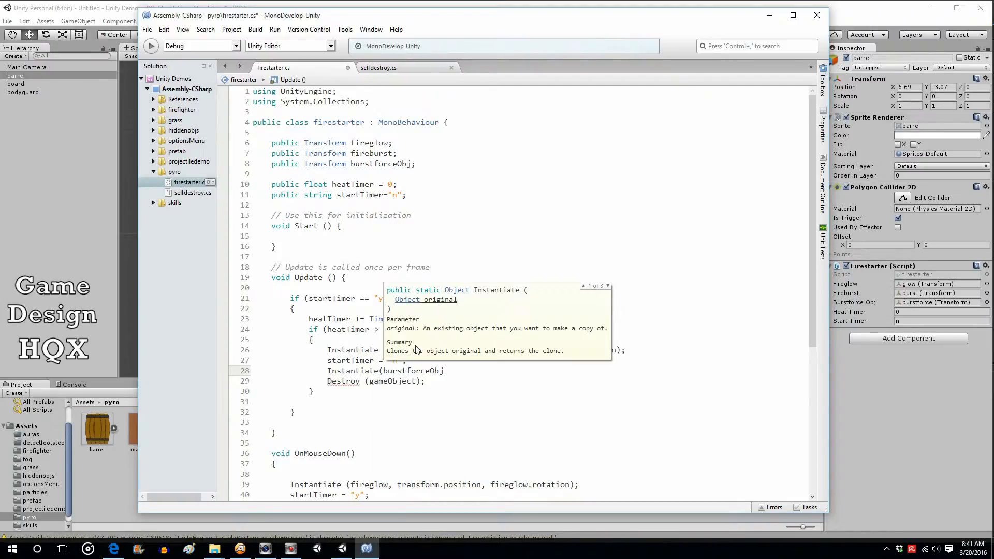
text(,)
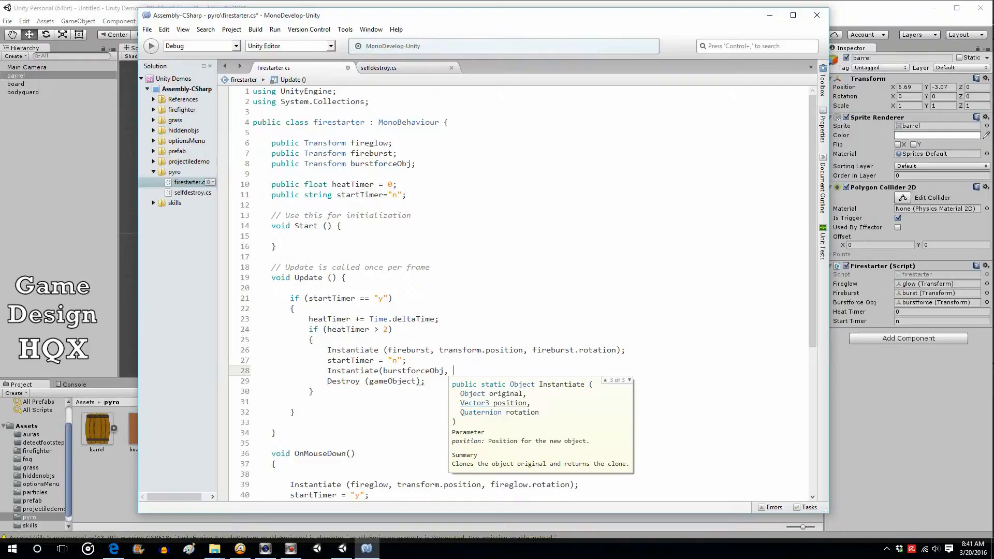
text( tran)
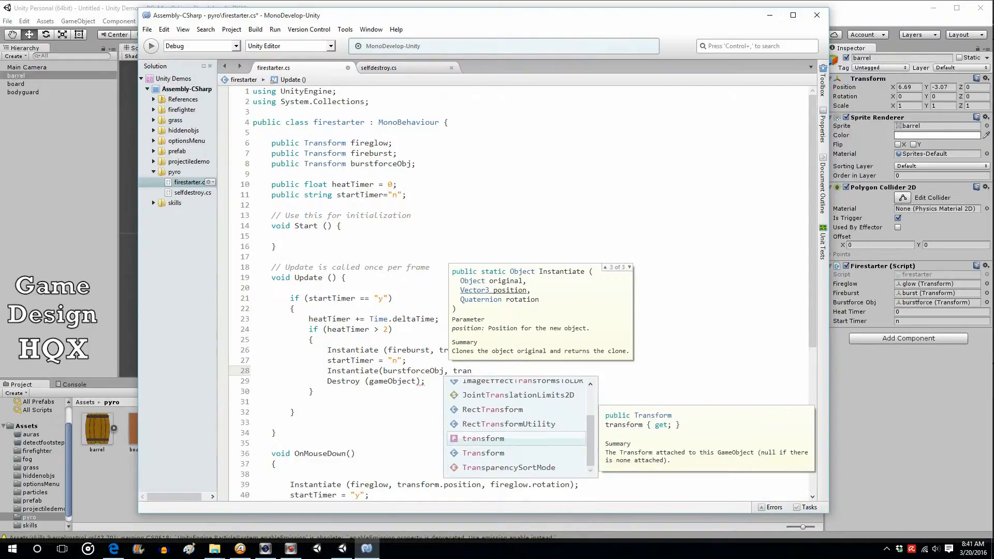
key(Return)
text(.)
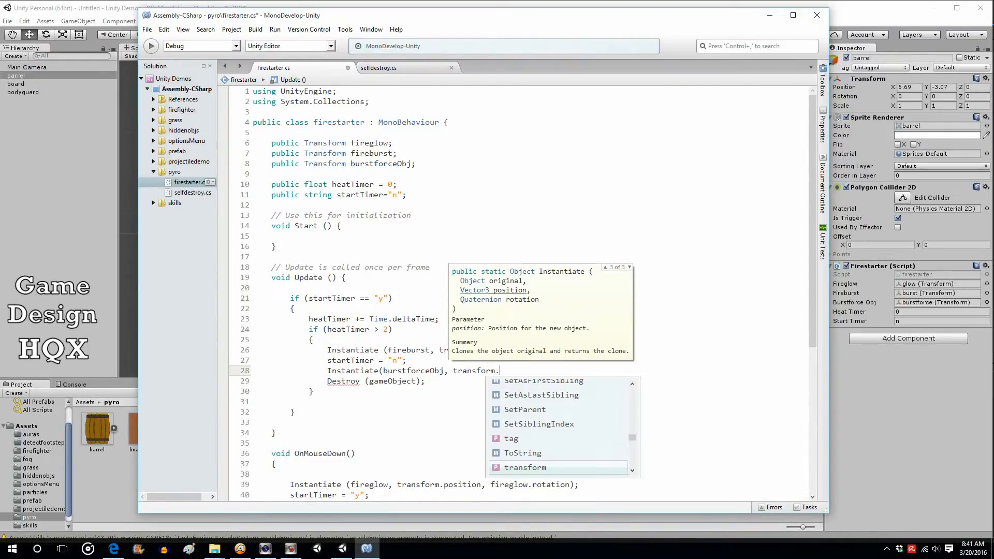
text(pos)
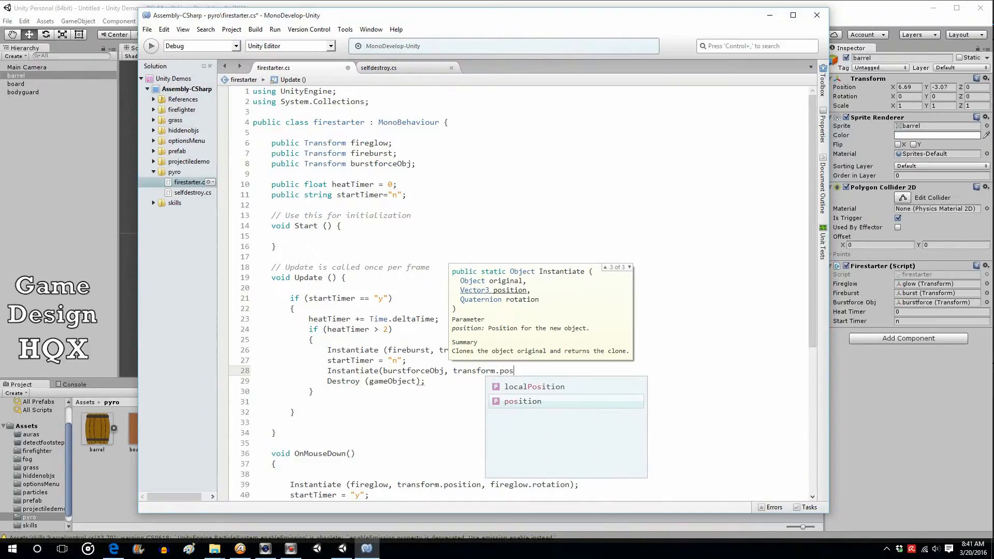
key(Return)
text(, )
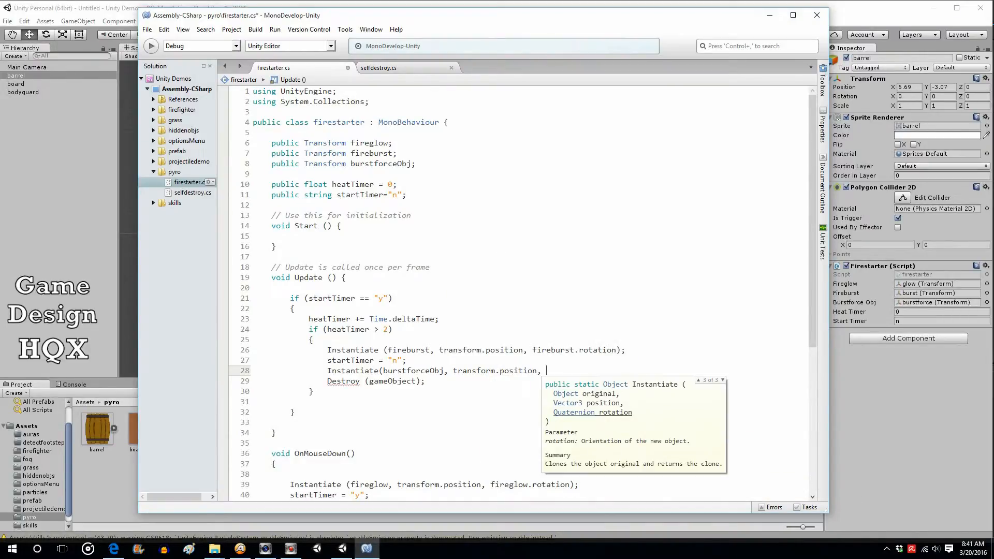
text(burst)
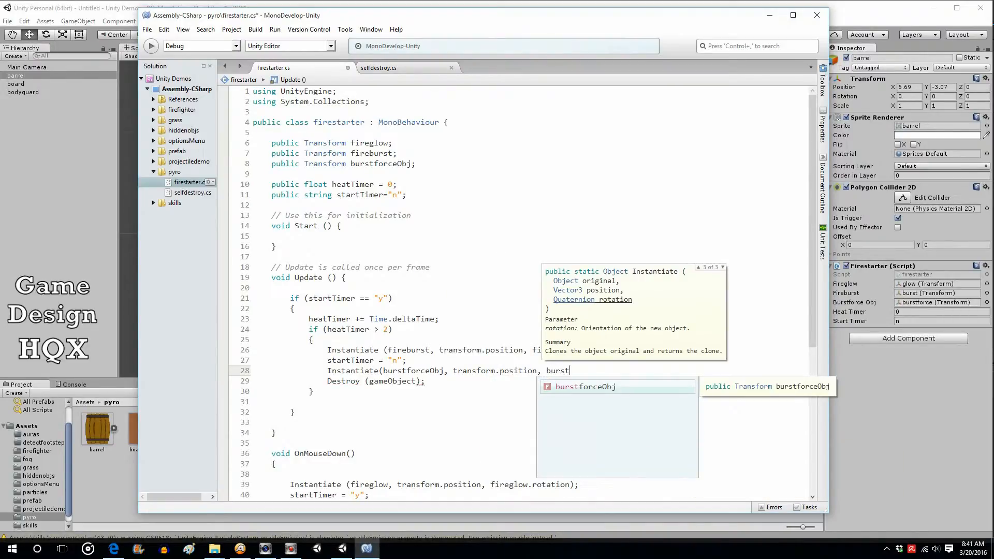
text(forceObj.)
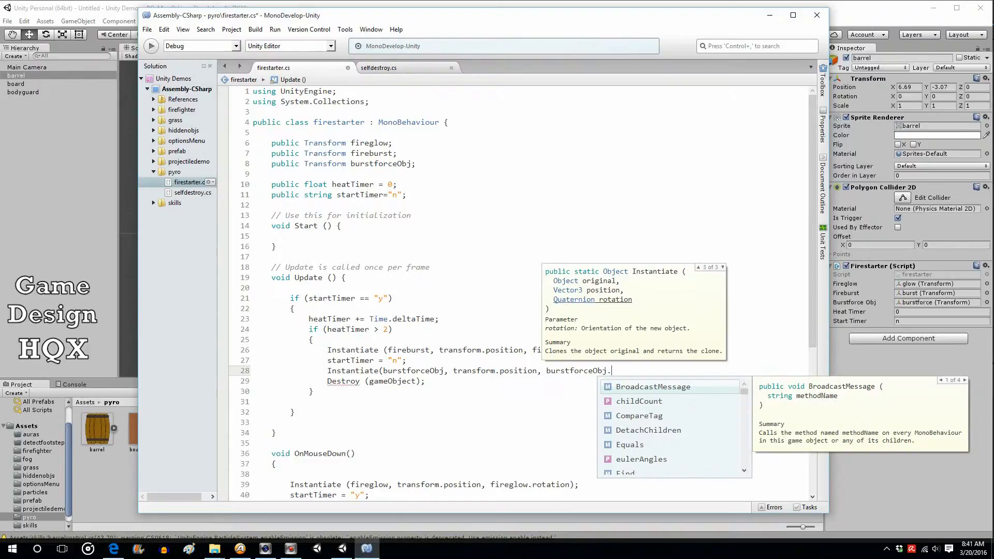
text(ro)
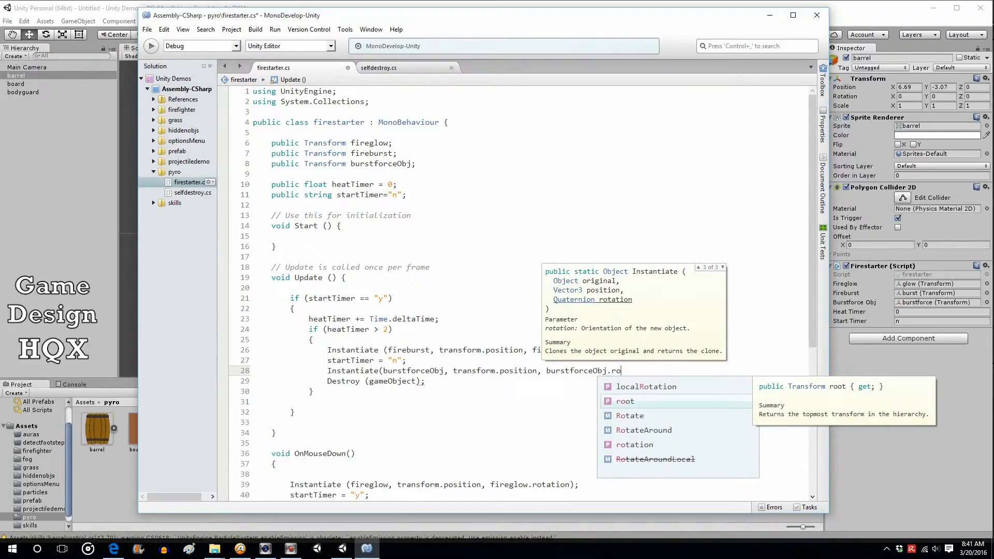
key(Down)
key(Down)
key(Down)
key(Return)
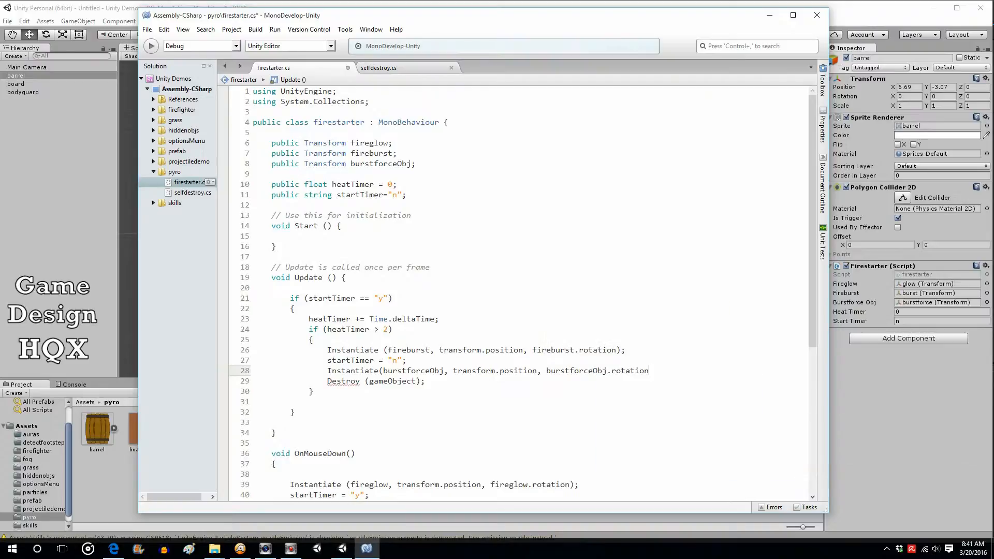
text();)
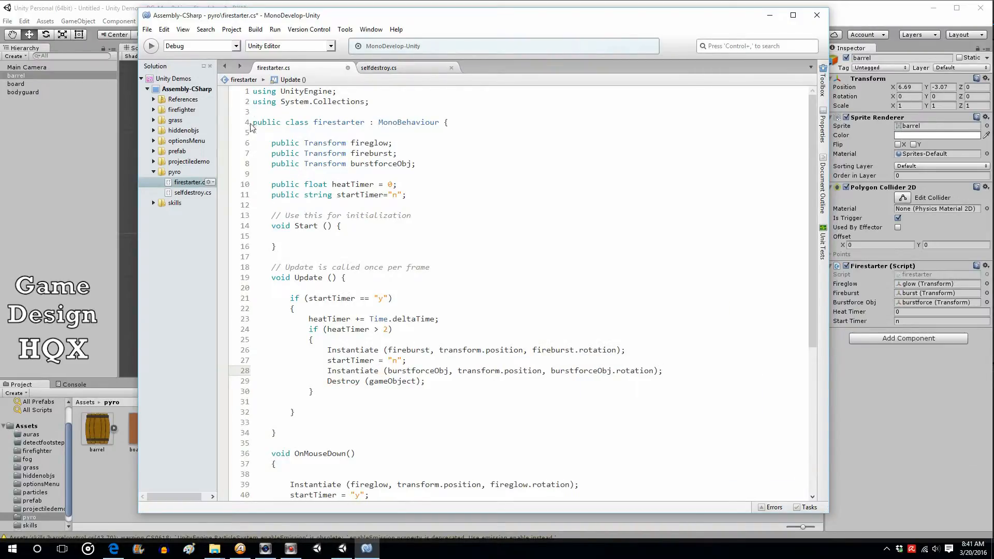
click(147, 30)
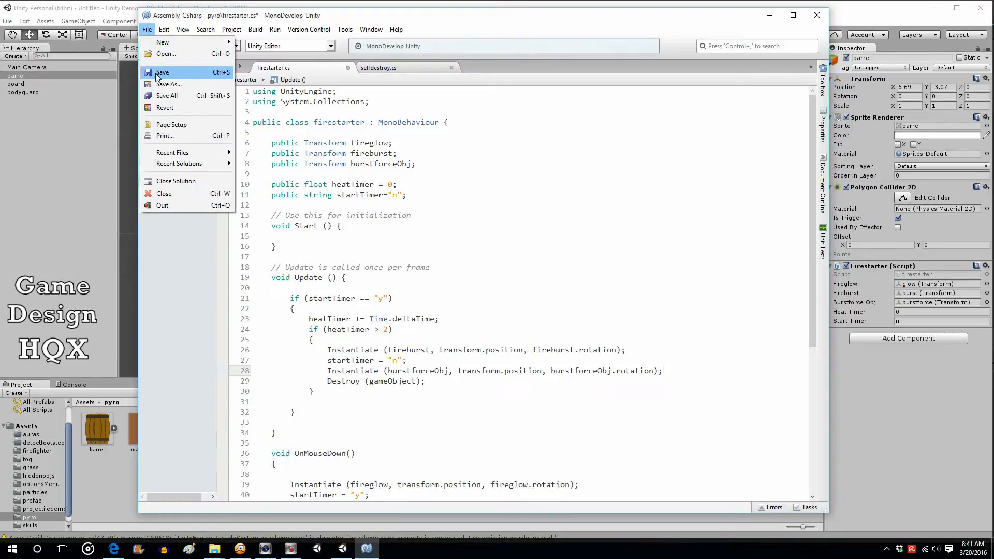
click(162, 73)
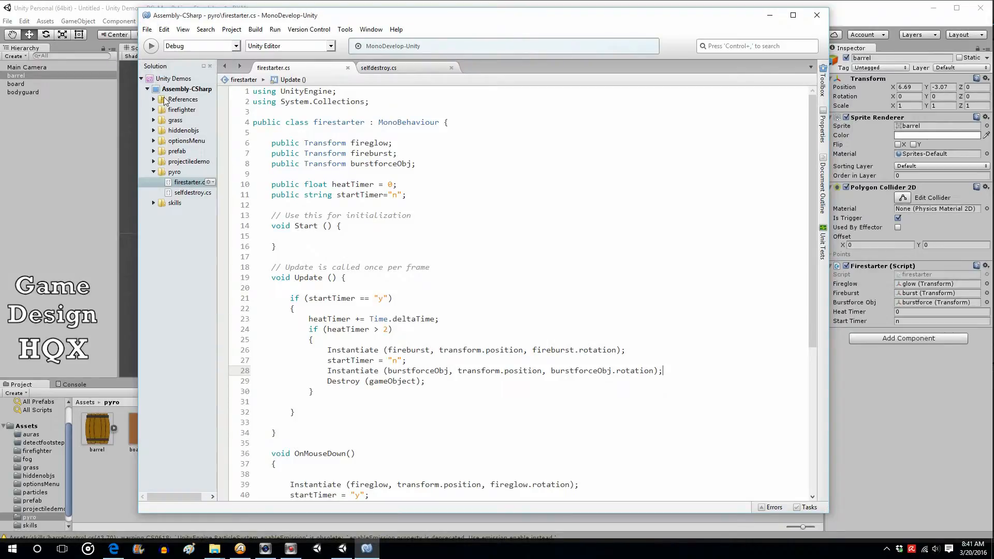
Drop two more barrel prefab instances into the scene and place one beside the original barrel on the board
click(114, 4)
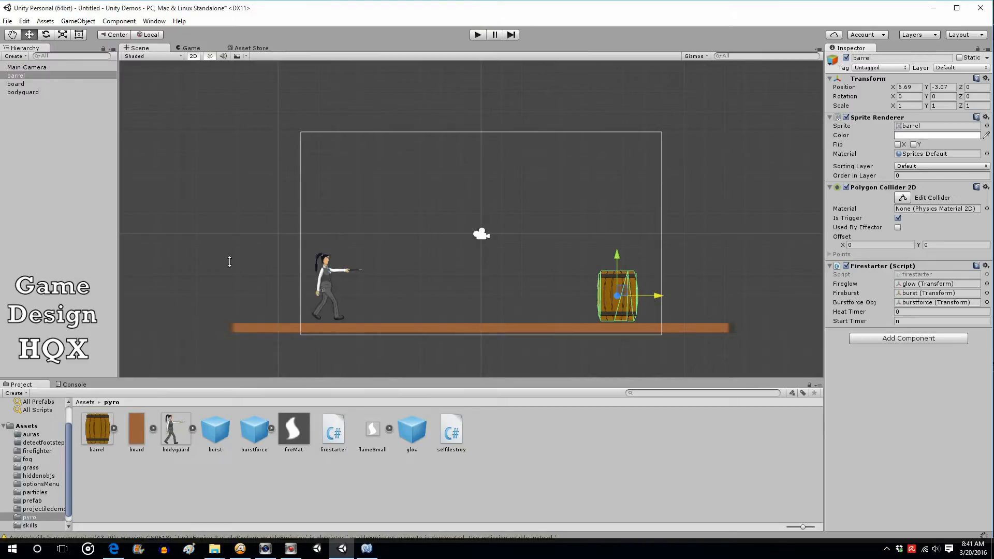
drag(103, 429, 34, 153)
drag(97, 430, 56, 236)
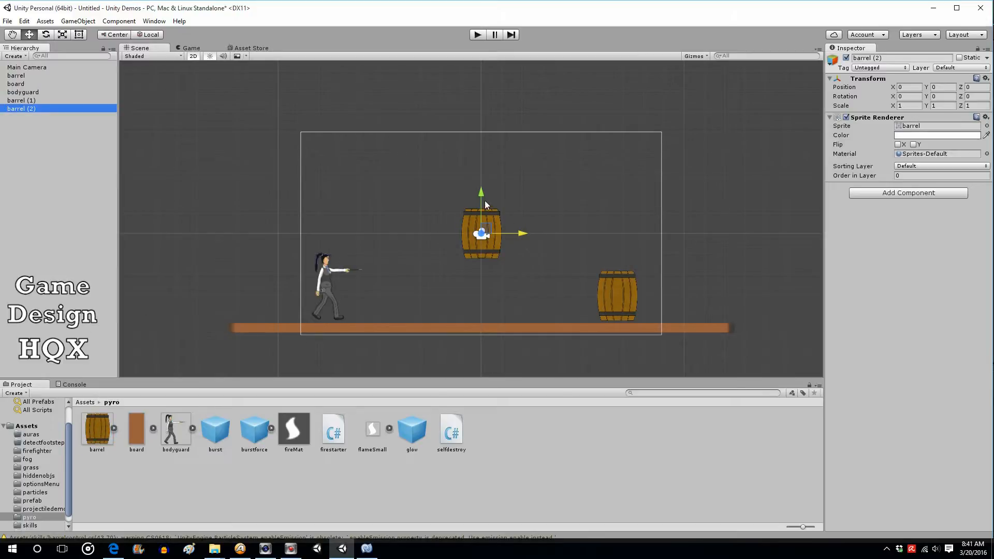
drag(484, 192, 483, 254)
drag(524, 294, 564, 259)
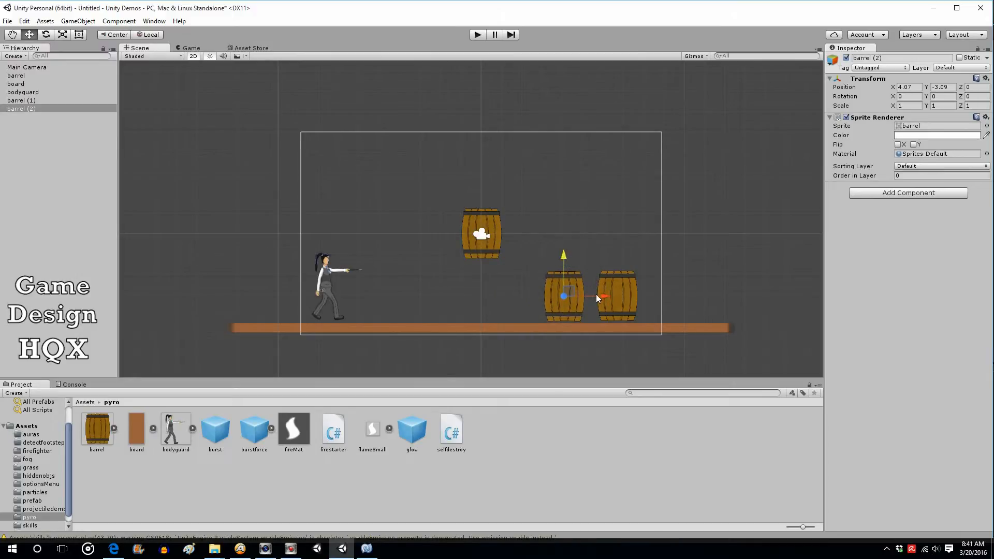
drag(603, 296, 609, 293)
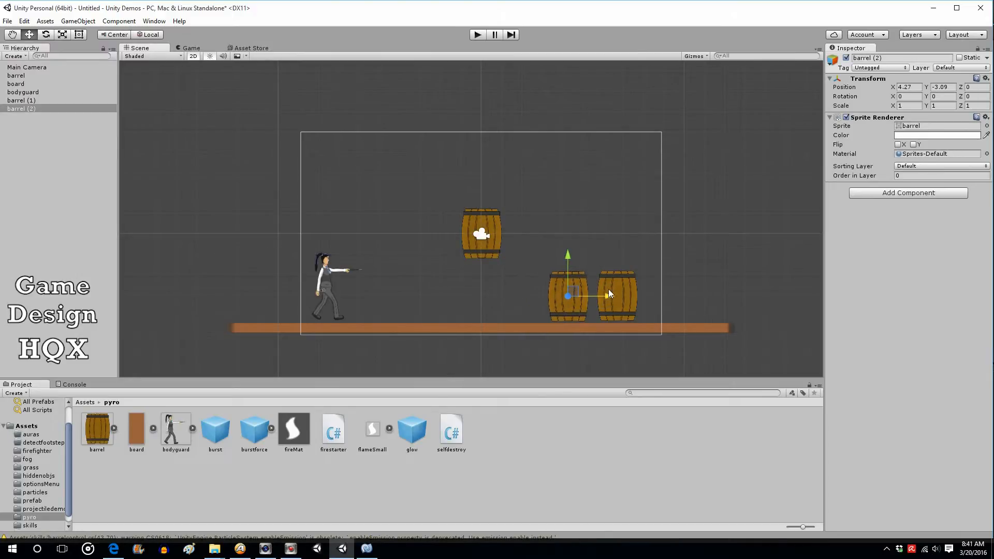
Add a Rigidbody 2D and a Polygon Collider 2D to the new barrel (2)
click(898, 194)
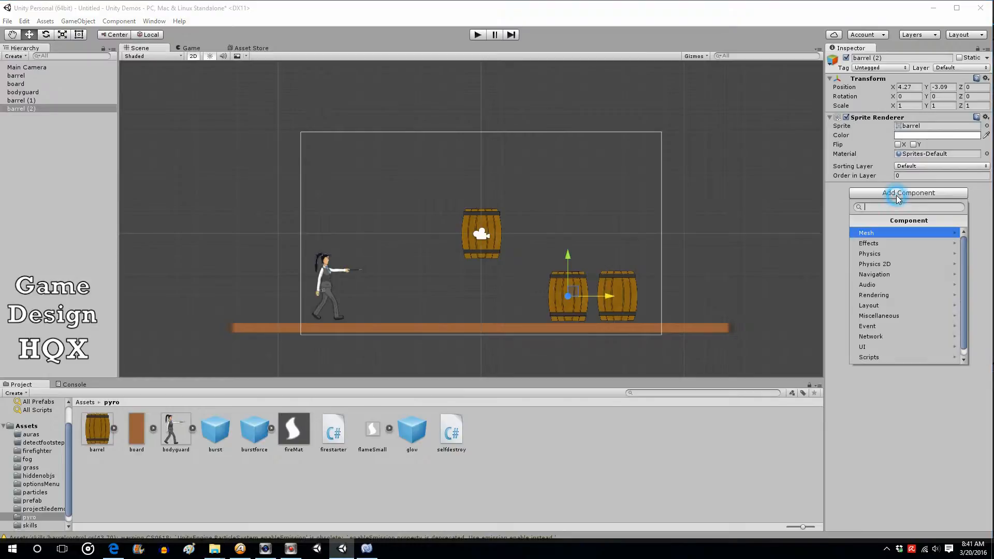
click(890, 263)
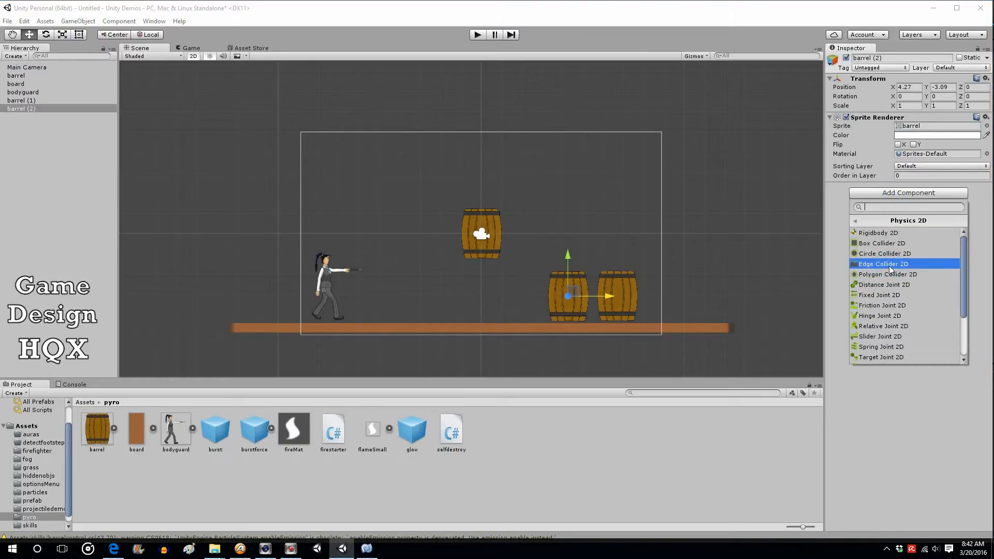
click(893, 234)
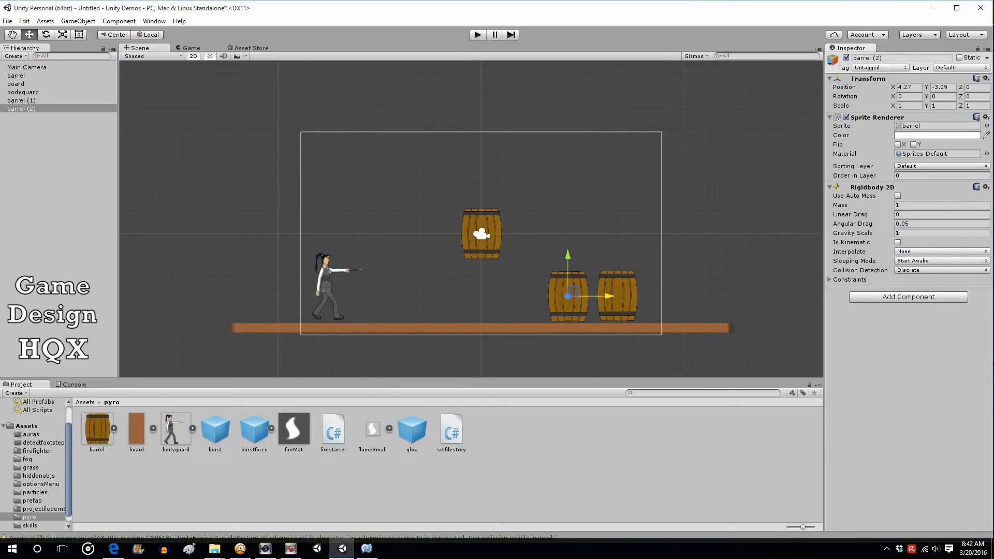
click(889, 298)
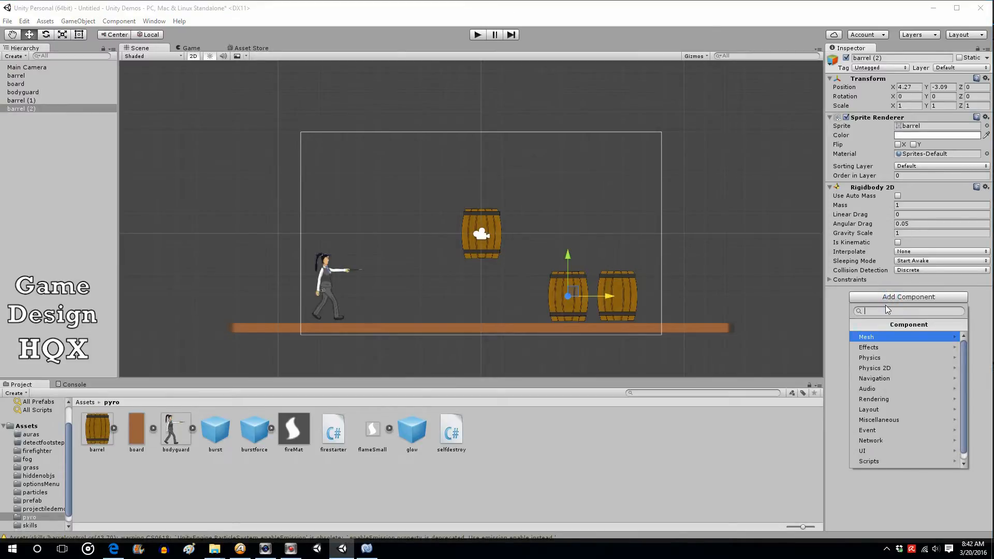
click(889, 368)
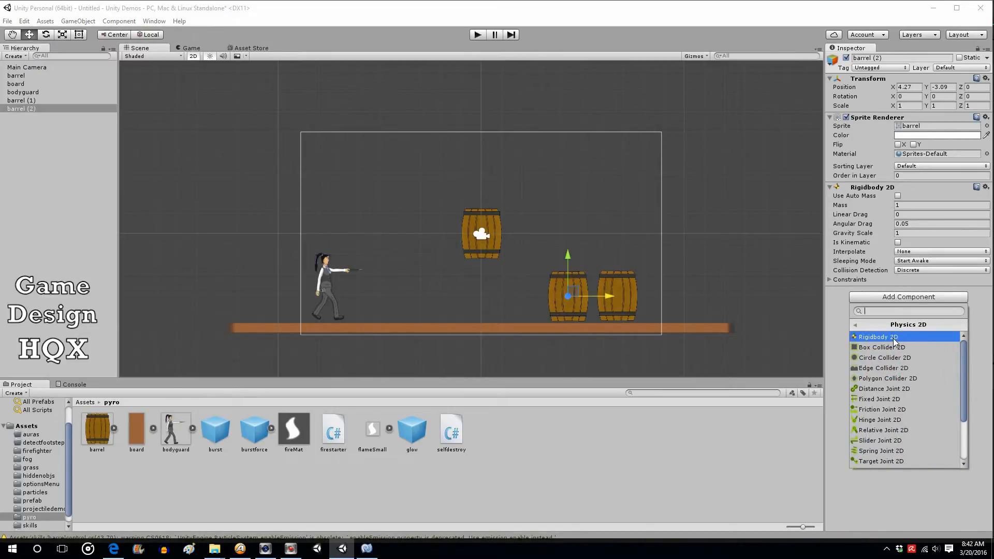
click(888, 379)
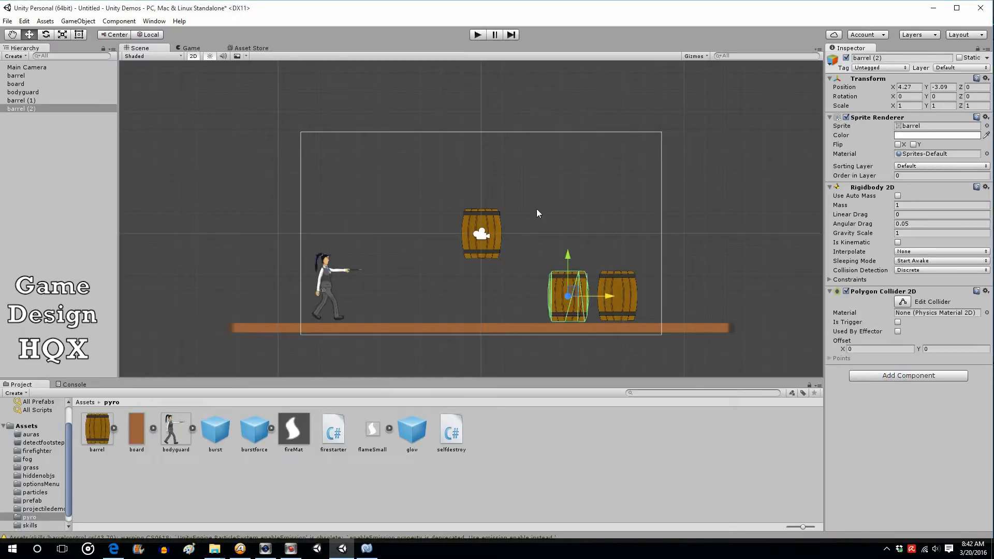
Delete the unused barrel (1) from the scene
click(62, 139)
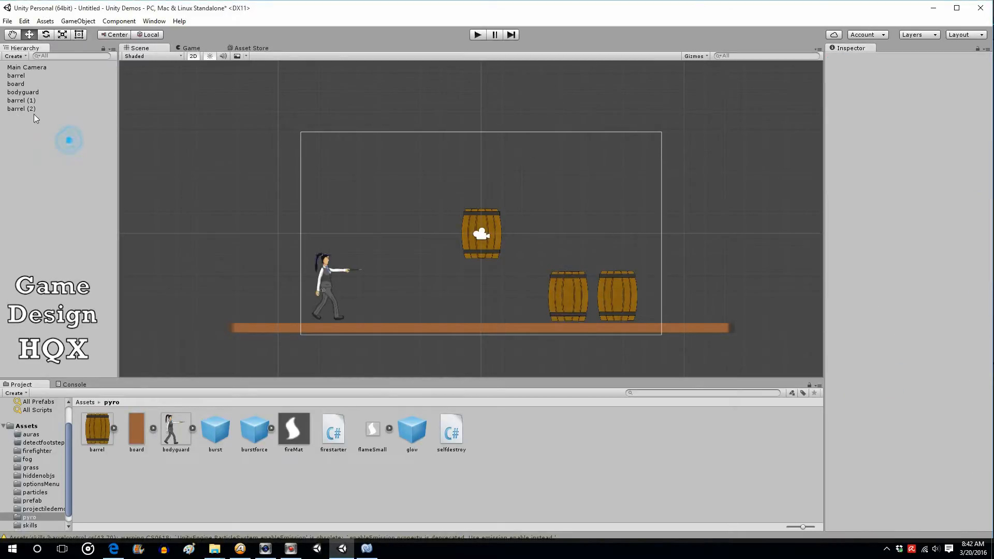
click(26, 109)
click(27, 101)
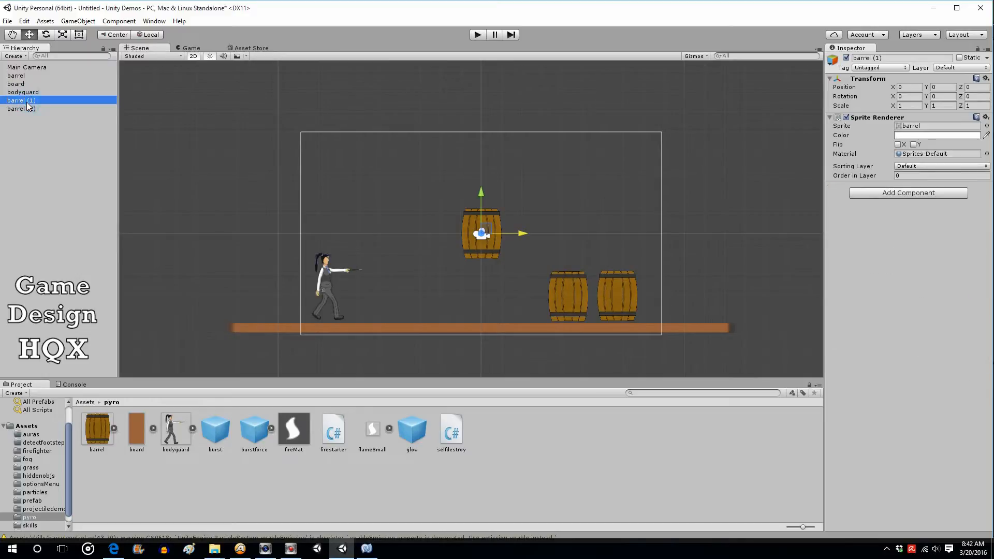
key(Delete)
Copy barrel (2) and paste it to create another physics barrel
right_click(21, 101)
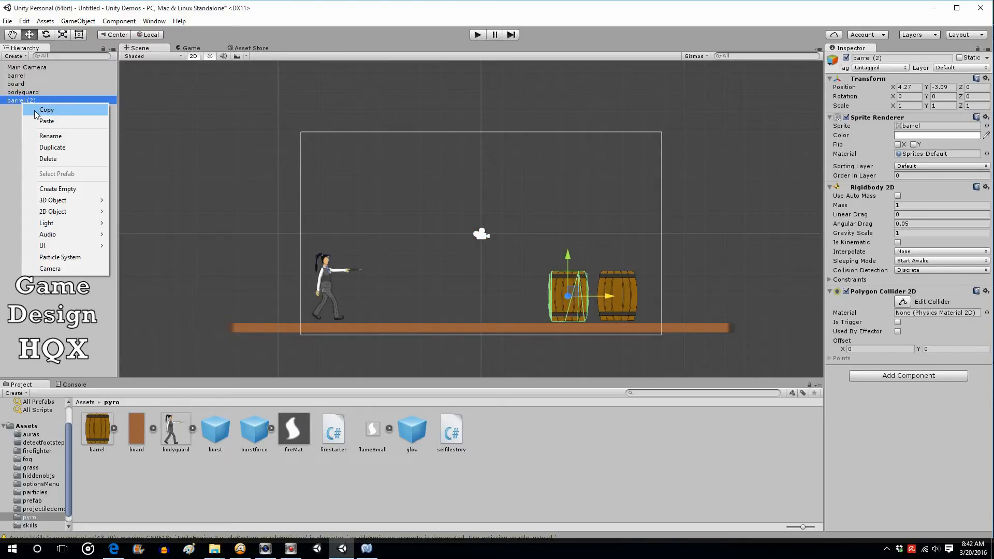
click(34, 110)
right_click(21, 117)
click(40, 136)
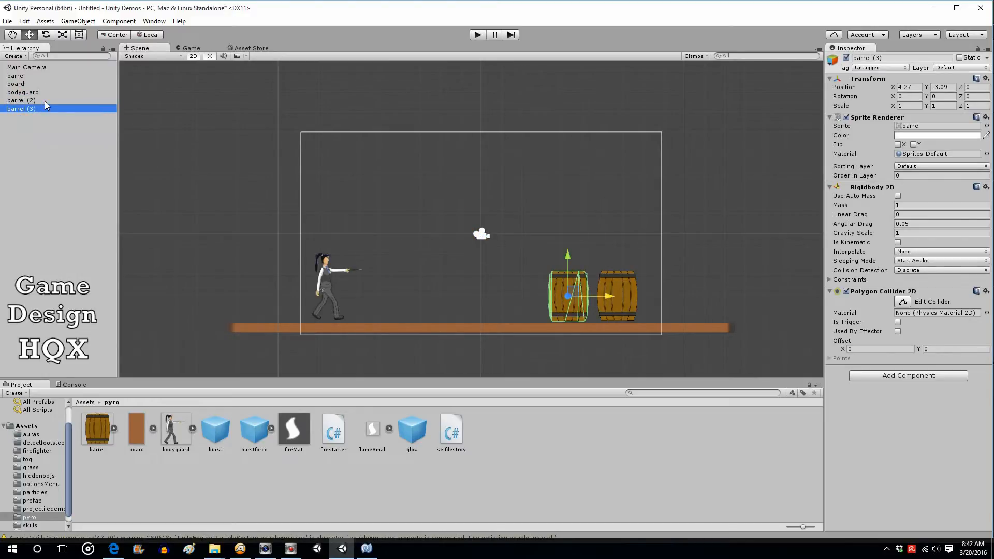
Rename both barrel (2) and barrel (3) to barrel
click(44, 102)
click(44, 101)
click(47, 102)
key(BackSpace)
key(BackSpace)
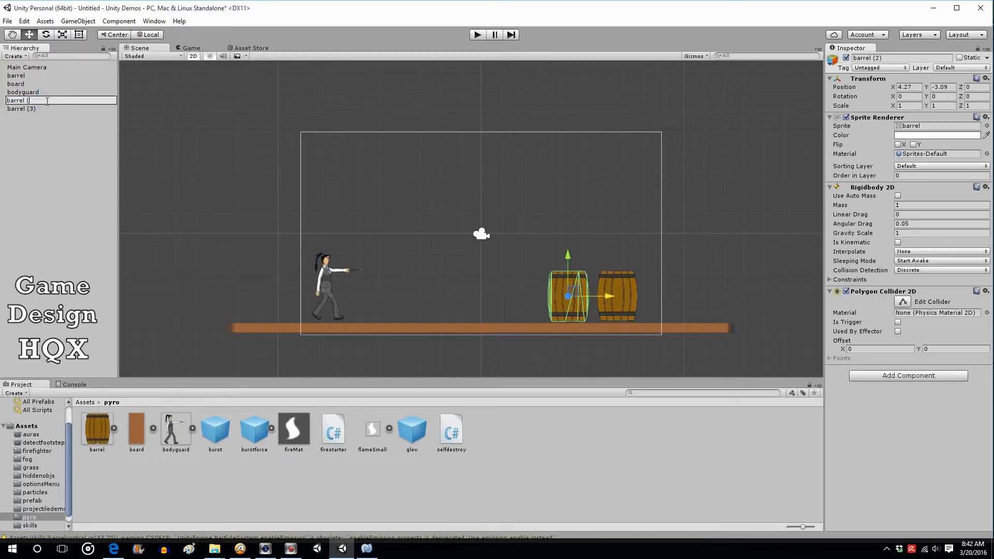
click(36, 107)
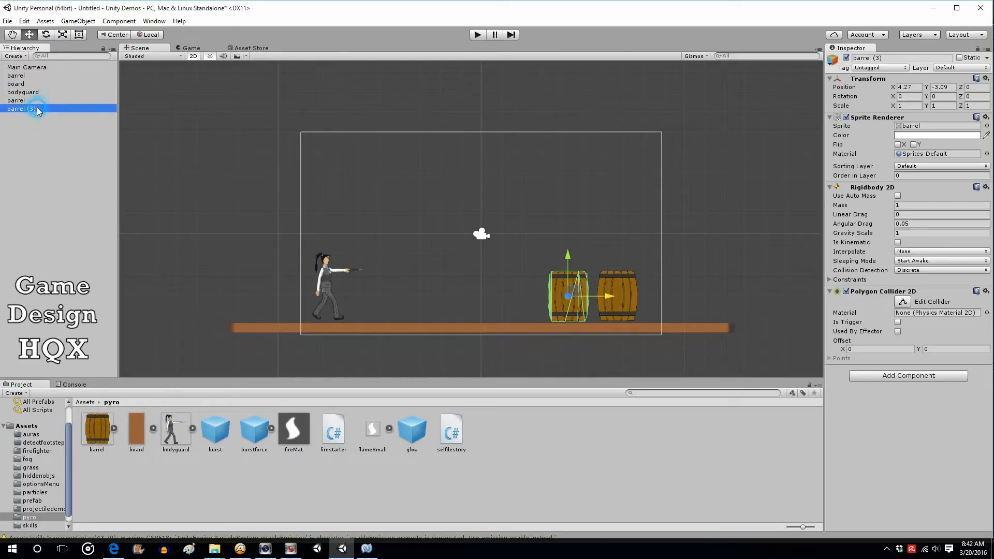
click(36, 107)
click(48, 108)
key(BackSpace)
key(BackSpace)
key(BackSpace)
key(BackSpace)
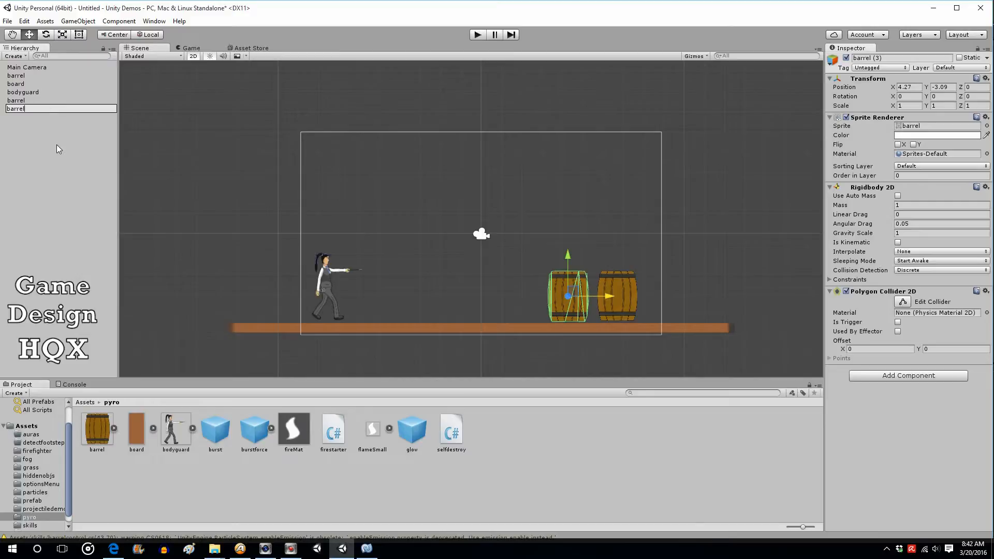
click(57, 144)
click(19, 108)
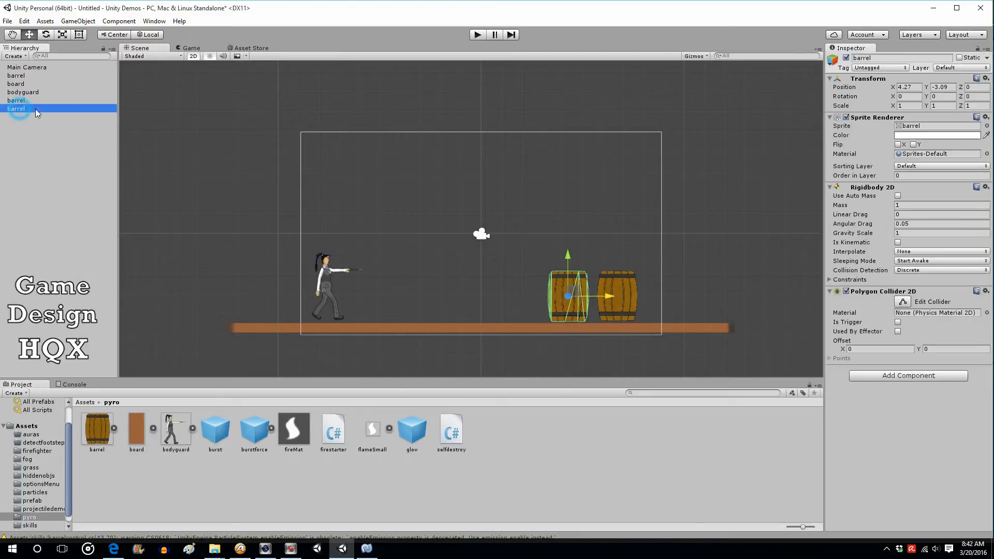
Move the pasted barrel up and stack it on top of the original barrel
drag(574, 267, 585, 205)
drag(626, 233, 652, 238)
Add a Box Collider 2D to the original exploding barrel
click(620, 295)
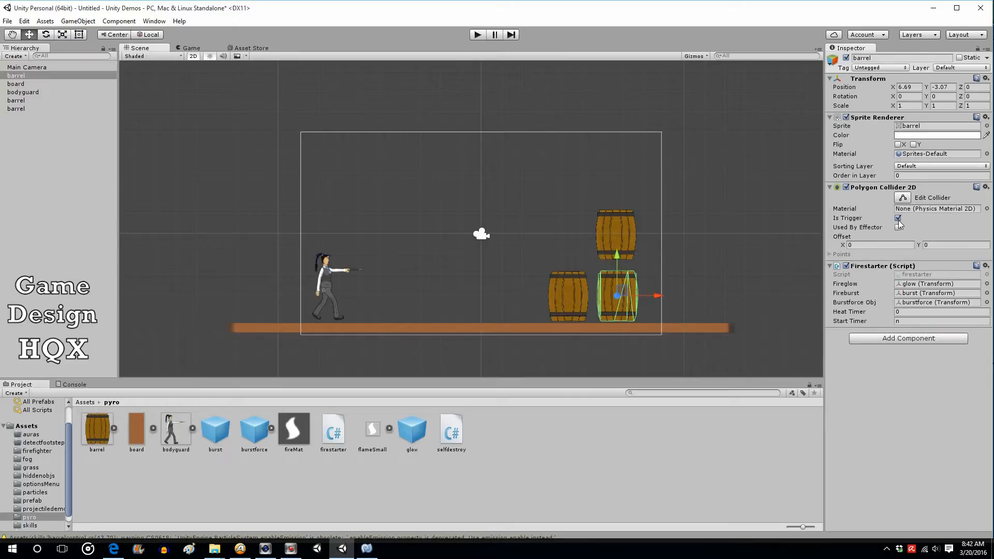
click(887, 339)
click(880, 408)
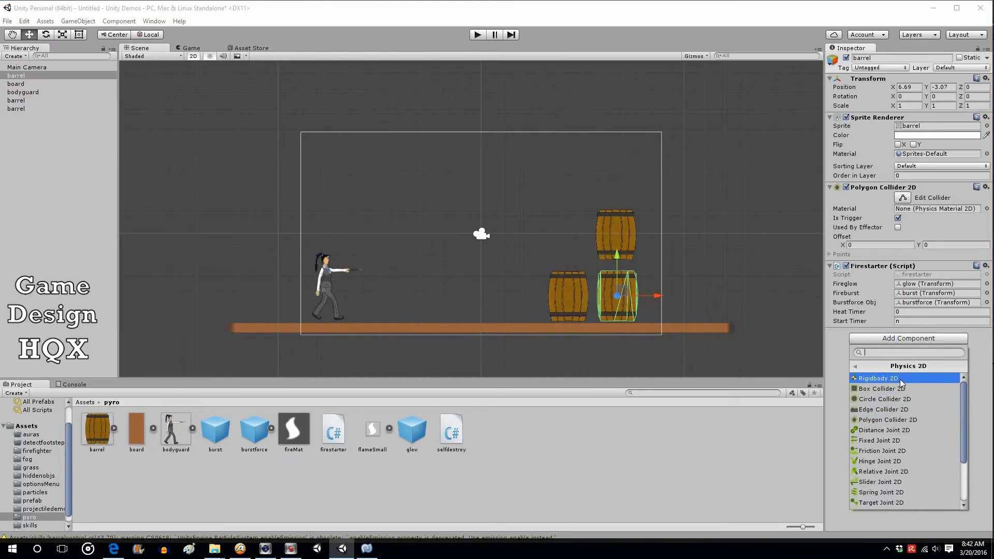
click(901, 389)
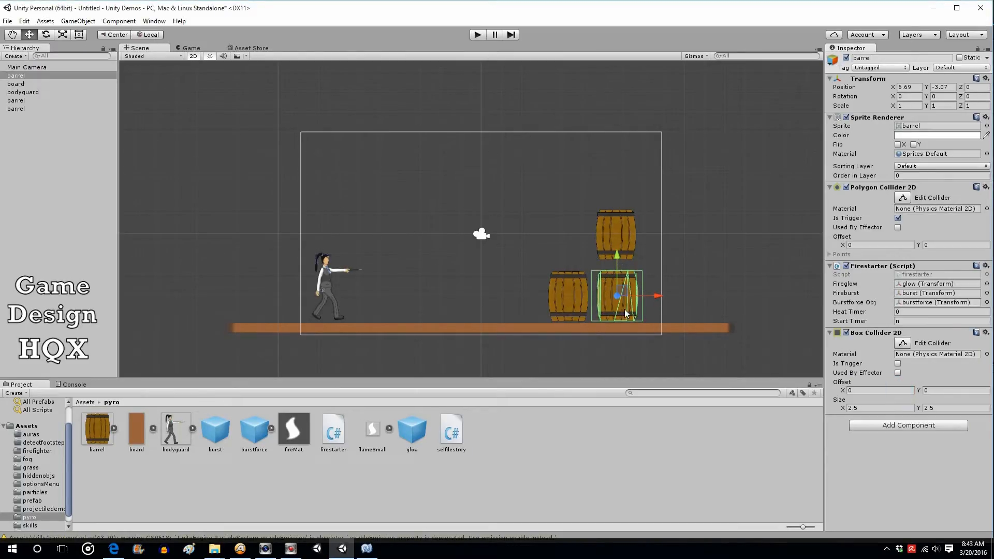
Edit the box collider so its width fits the barrel, about 2.35 wide
click(903, 342)
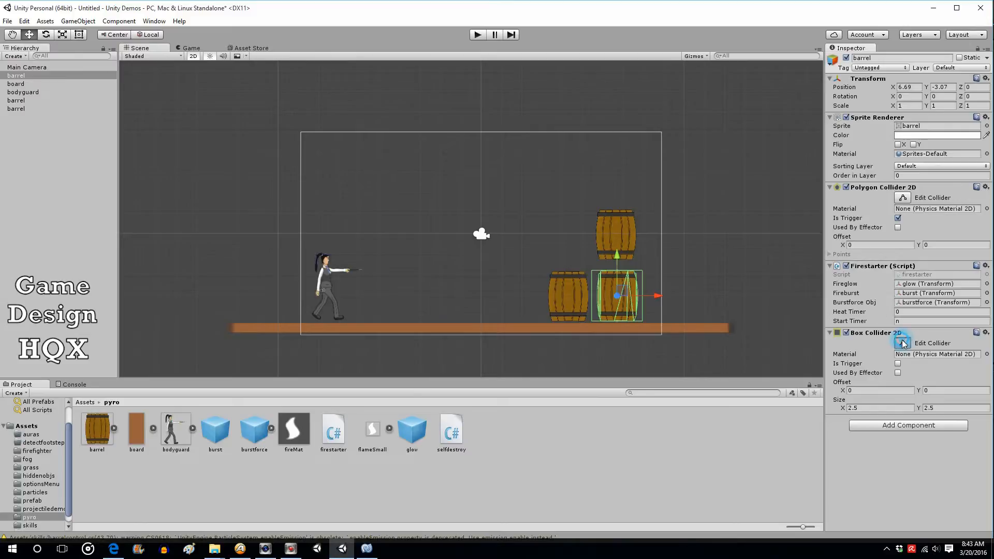
click(594, 296)
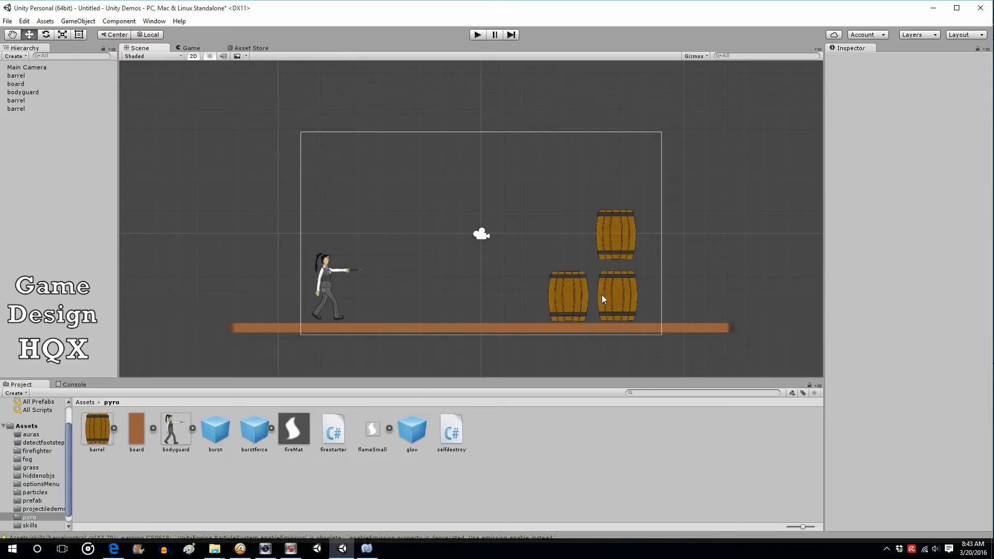
click(614, 294)
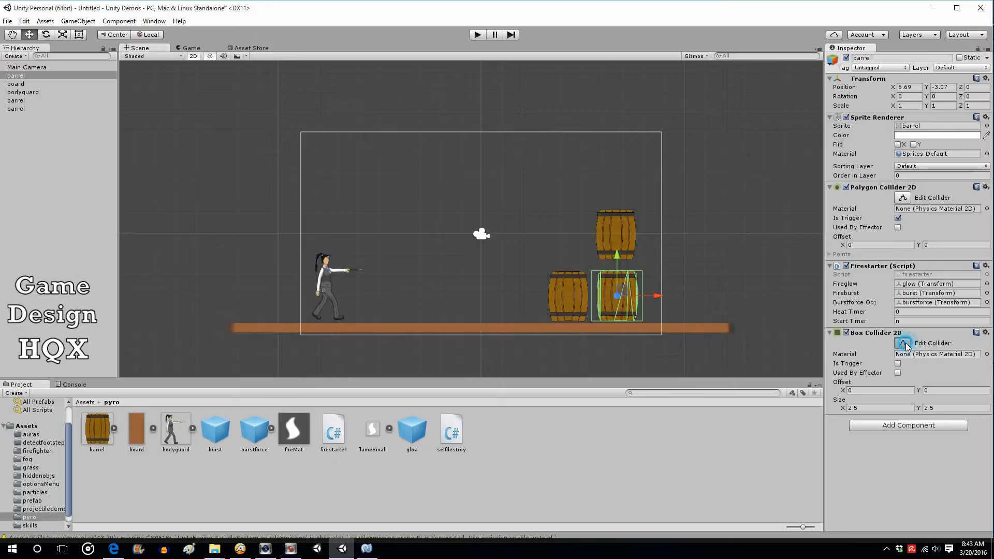
drag(593, 297, 642, 296)
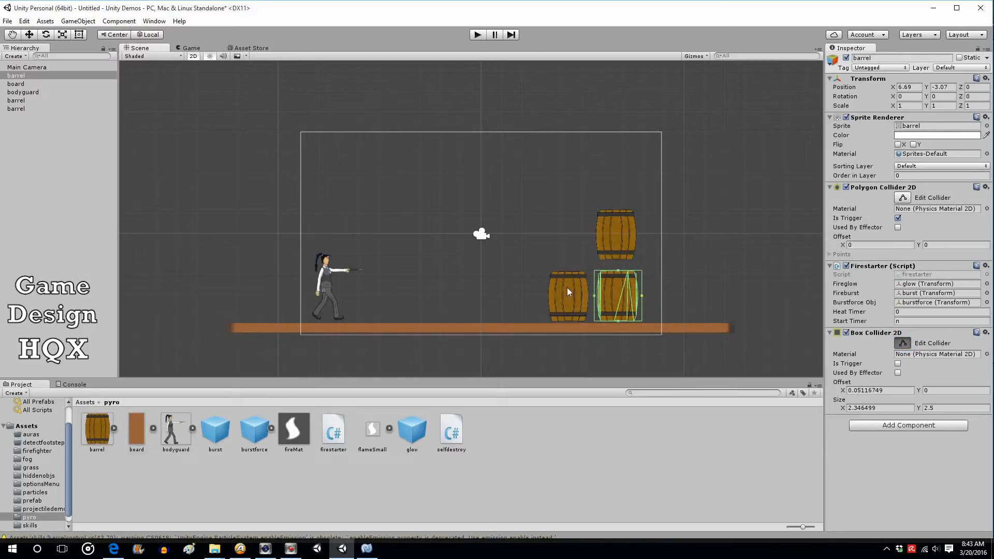
click(903, 343)
Nudge the stacked top barrel slightly lower onto the original barrel
click(633, 241)
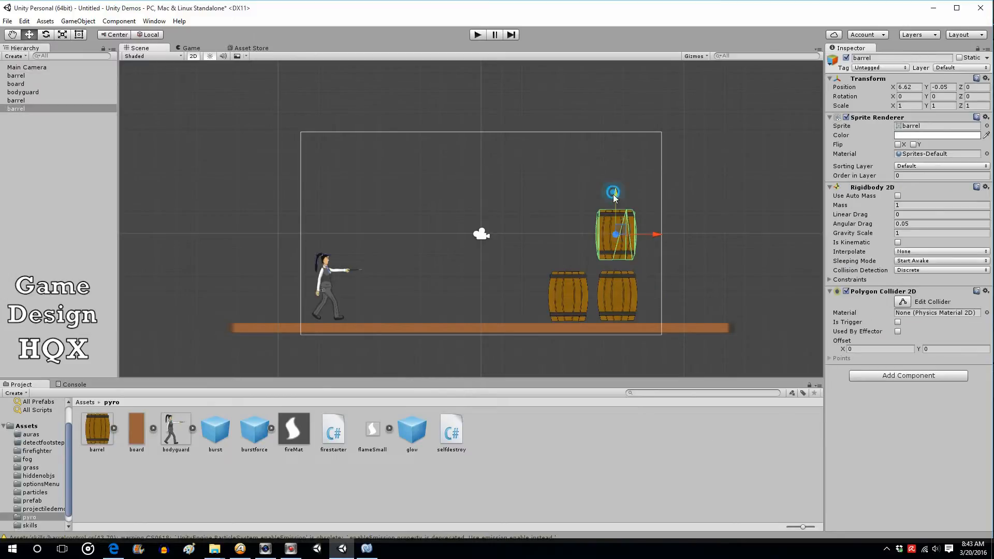
drag(616, 192, 617, 198)
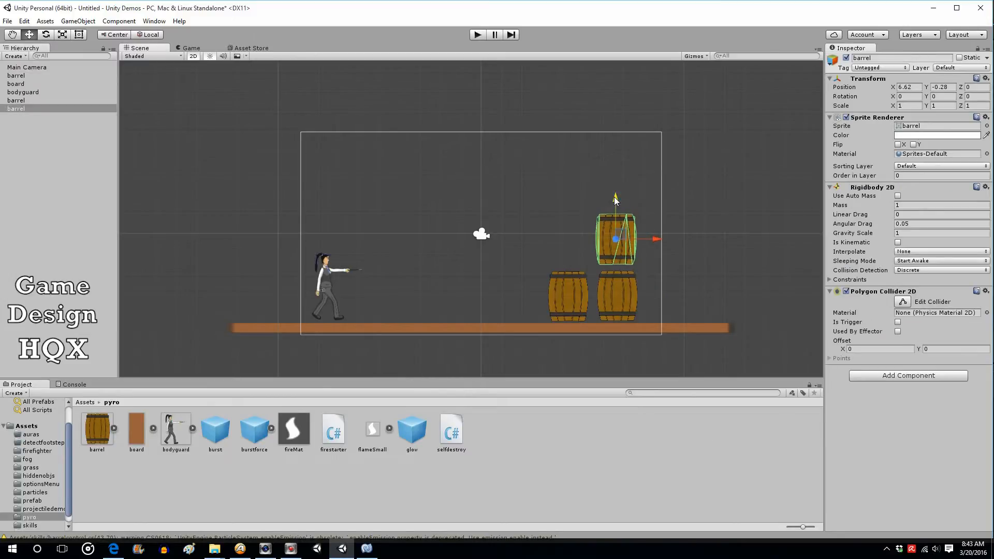
Play the scene, ignite the original barrel to test the burst force, then stop playing
click(477, 35)
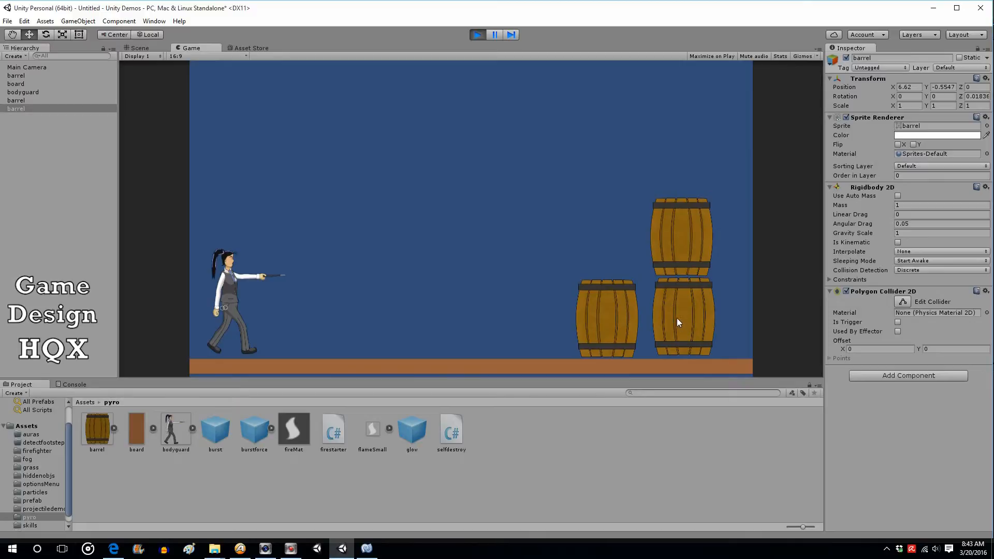
click(691, 318)
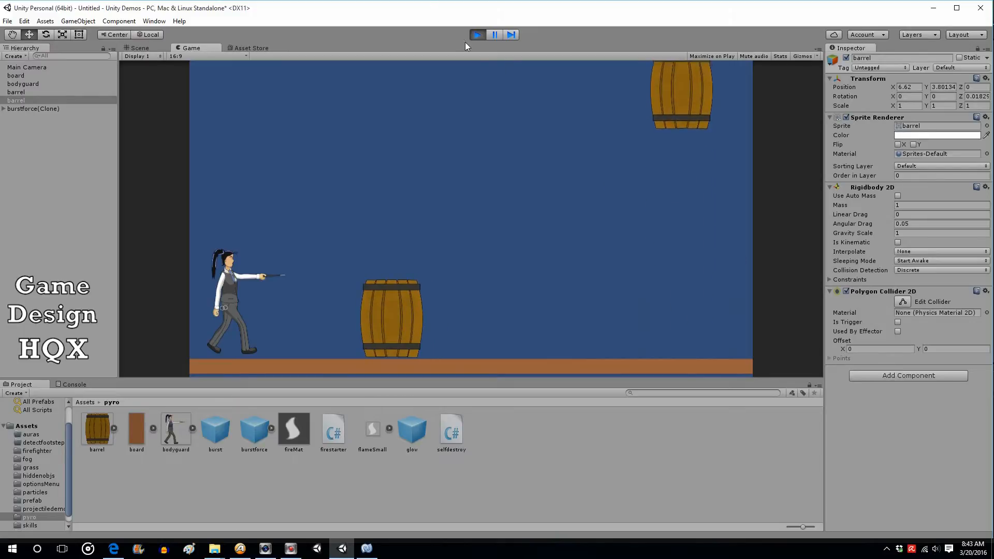
click(479, 39)
click(477, 34)
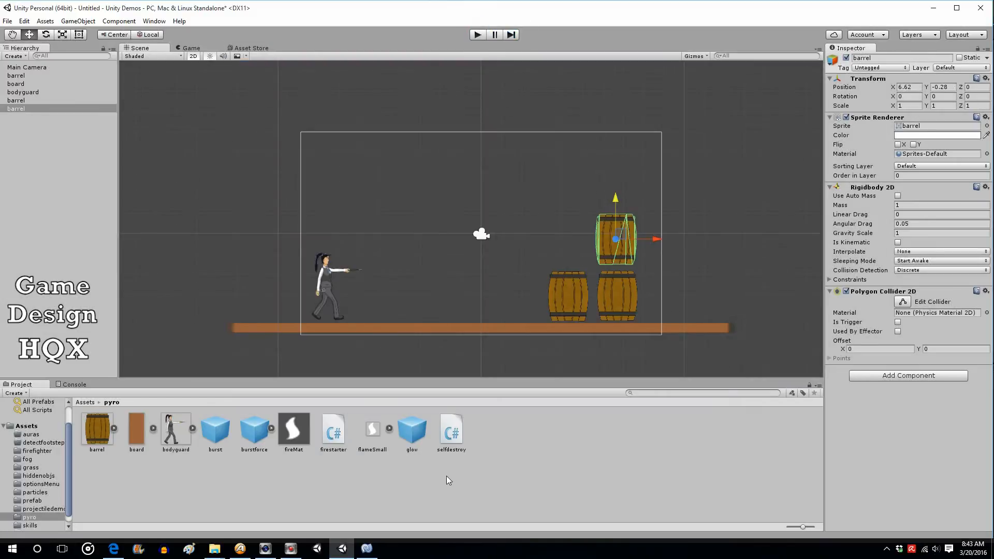
Attach the selfdestroy script to the burstforce prefab
click(371, 552)
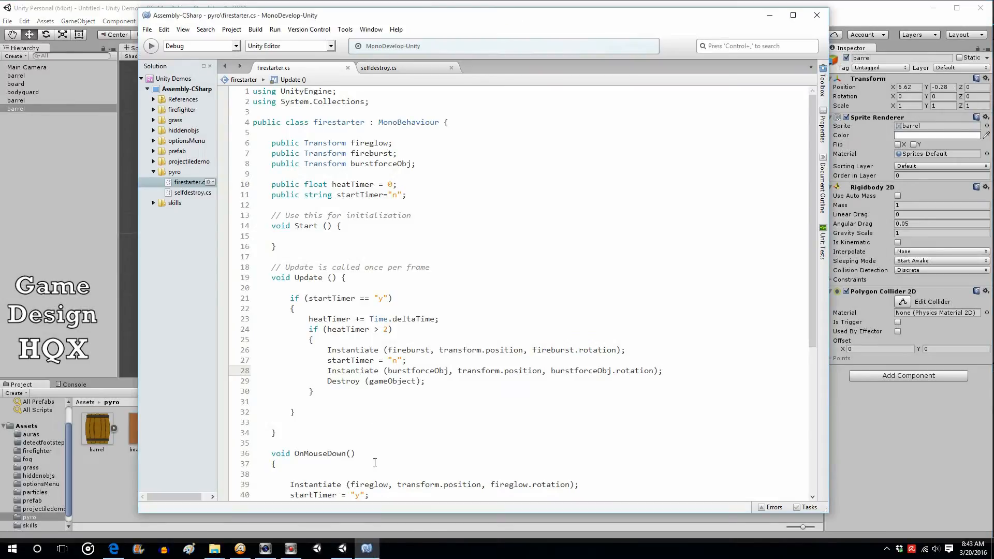
click(73, 101)
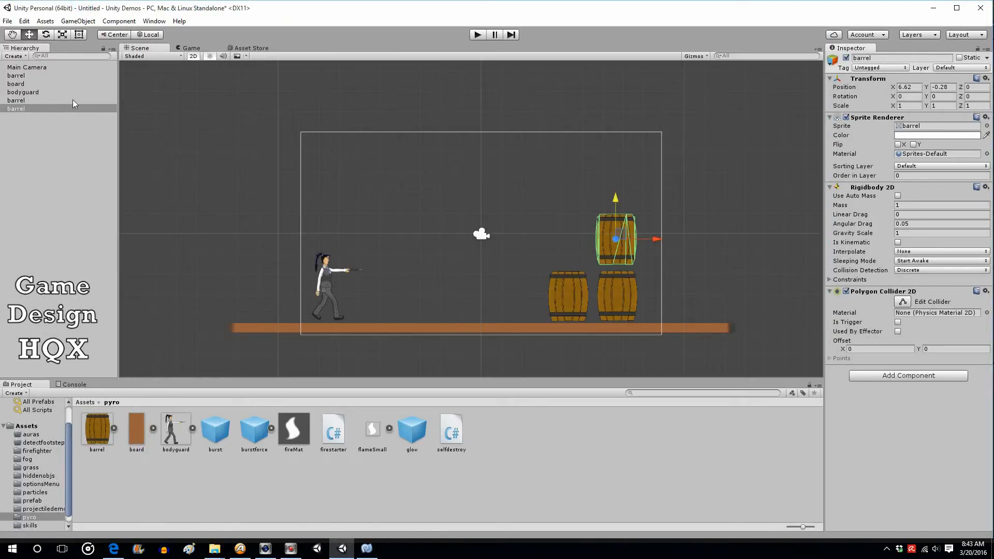
click(216, 428)
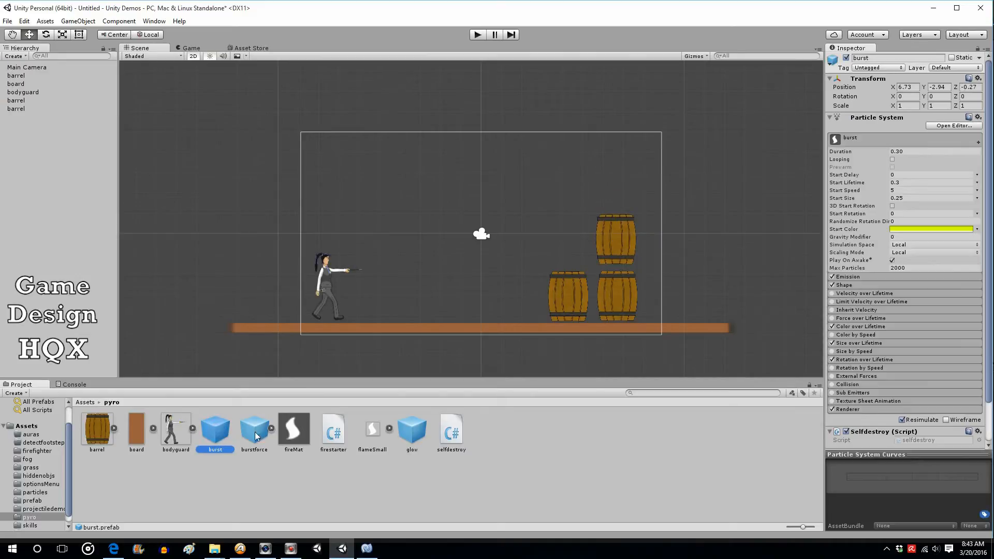
click(251, 433)
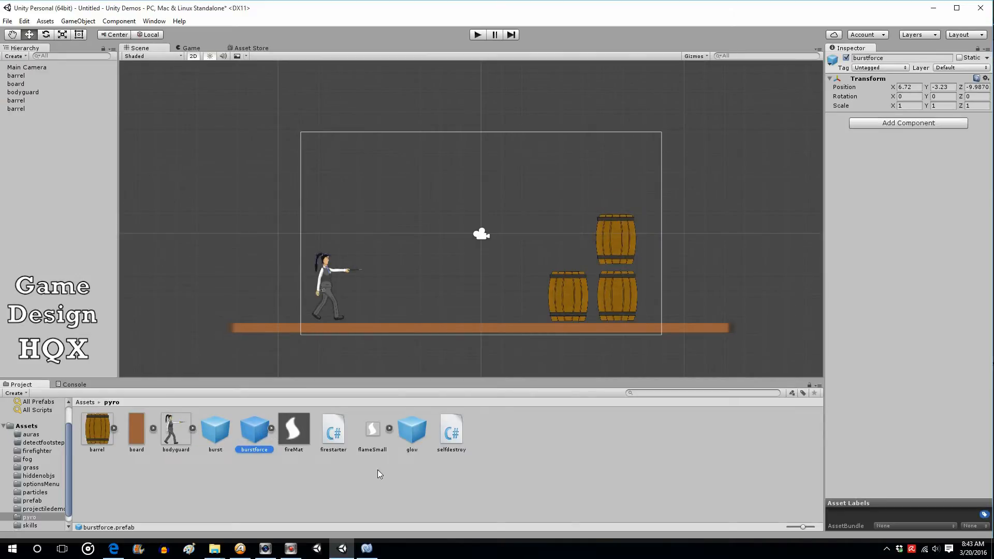
drag(444, 439, 901, 215)
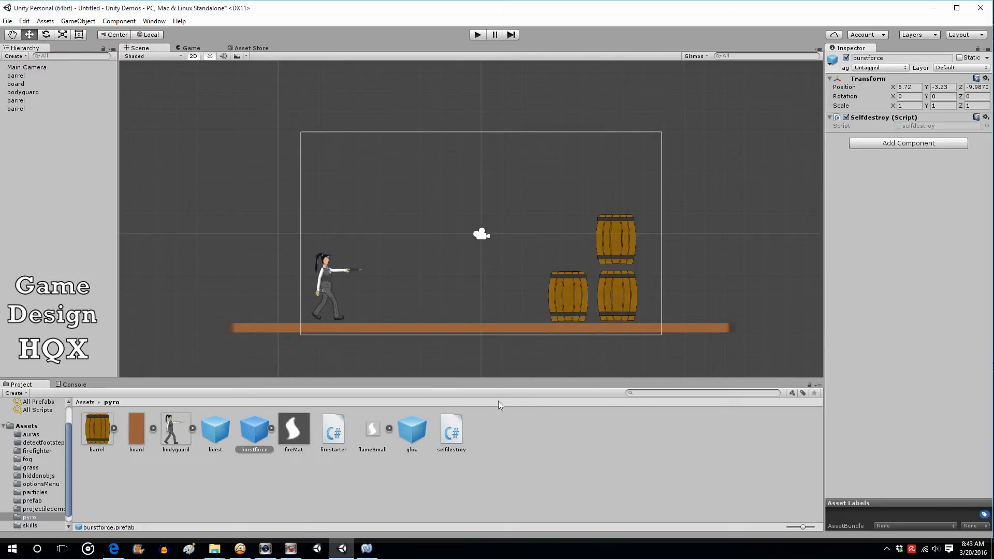
Open the selfdestroy script and duplicate the burst(Clone) destroy block below itself
click(455, 425)
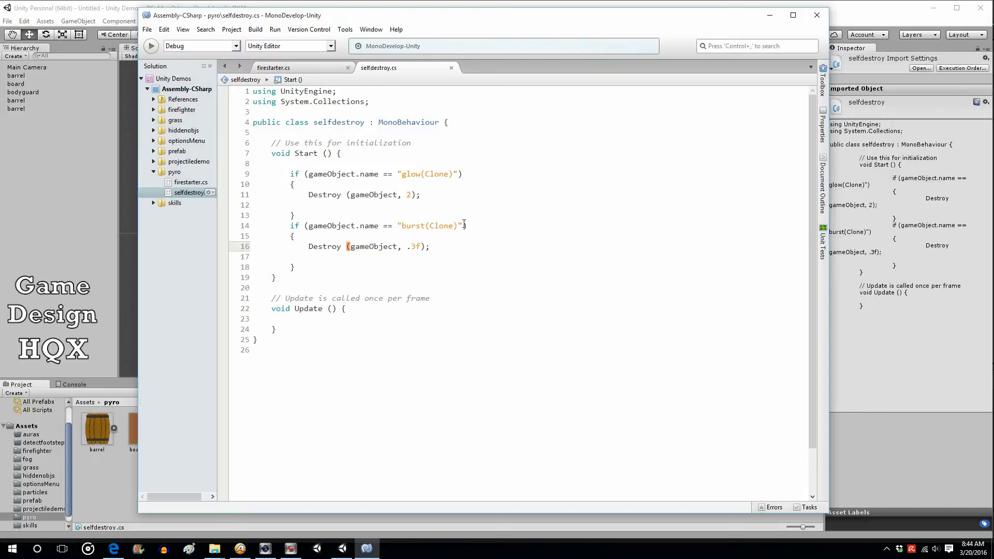
mouse_move(252, 226)
mouse_down()
mouse_move(290, 242)
mouse_move(295, 267)
mouse_up()
right_click(307, 250)
click(331, 299)
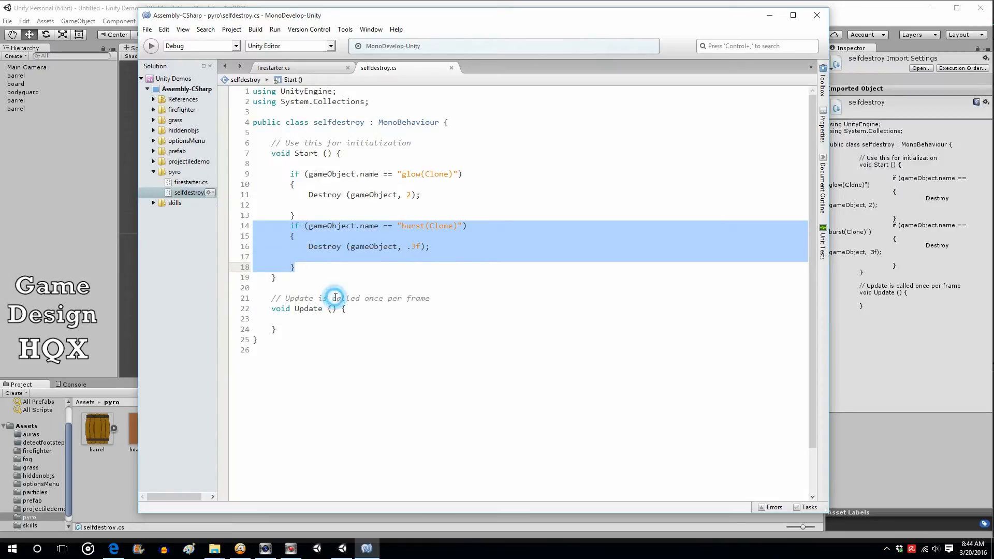
click(330, 269)
key(Return)
key(ctrl+v)
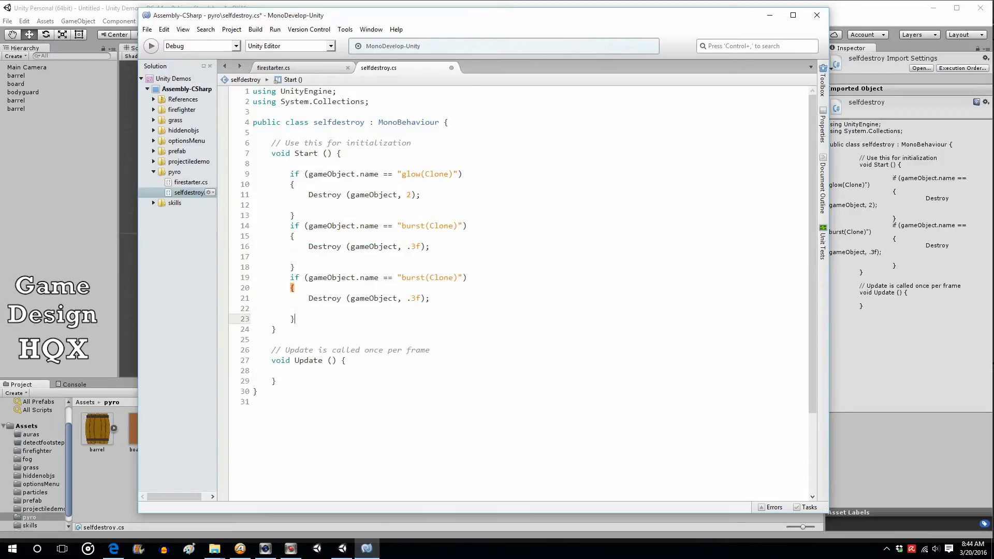
Change the duplicated block's object name to "burstforce(Clone)"
click(424, 277)
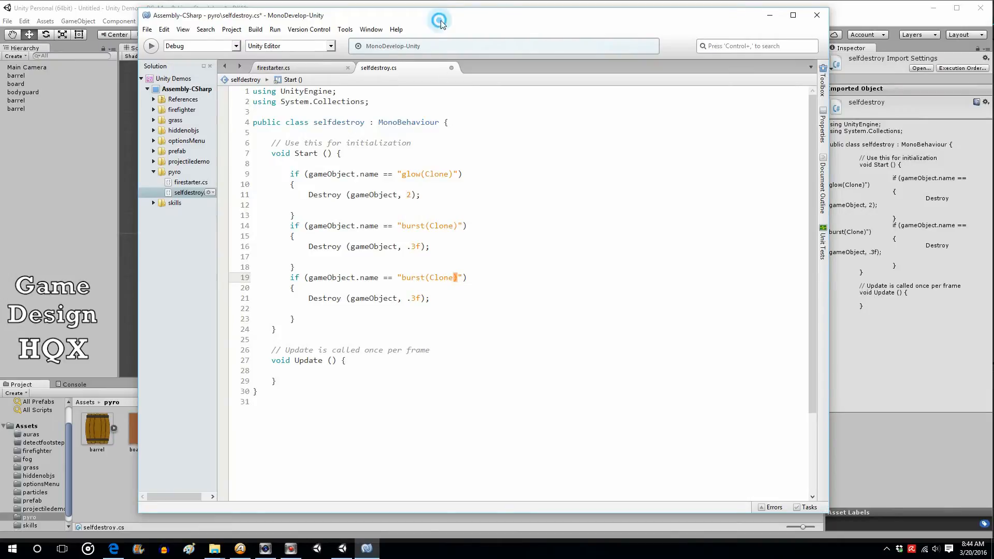
drag(440, 20, 477, 33)
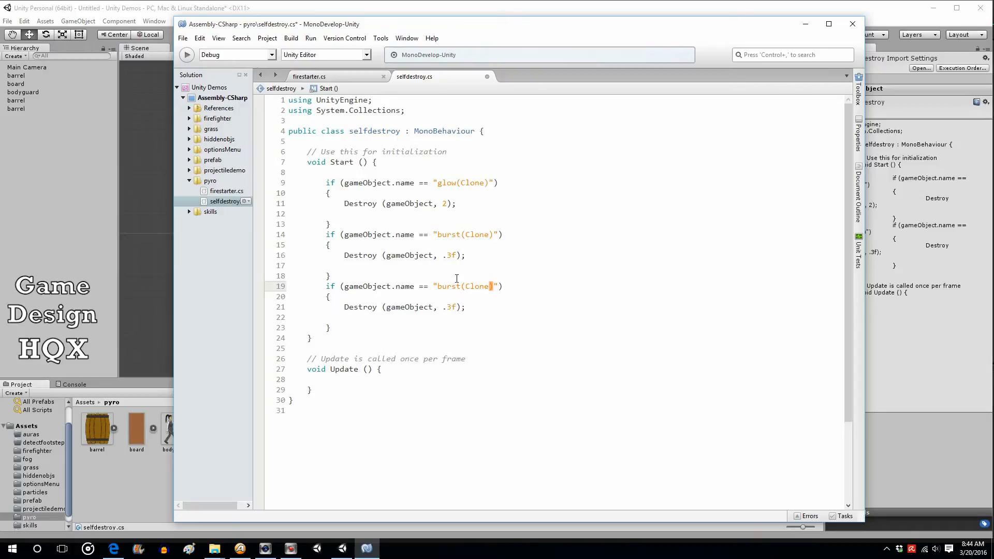
text(force)
Save the selfdestroy script
click(539, 286)
drag(288, 235, 341, 277)
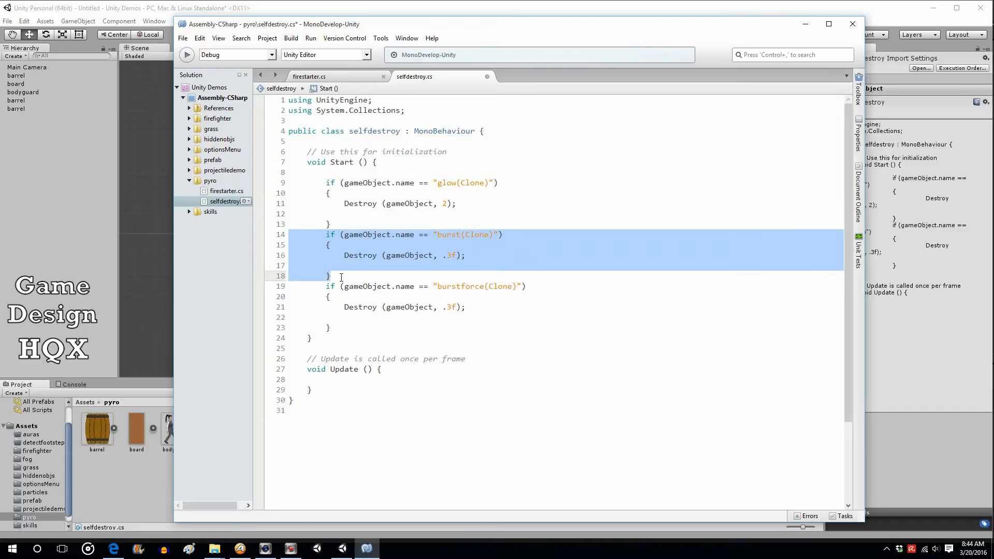
click(515, 234)
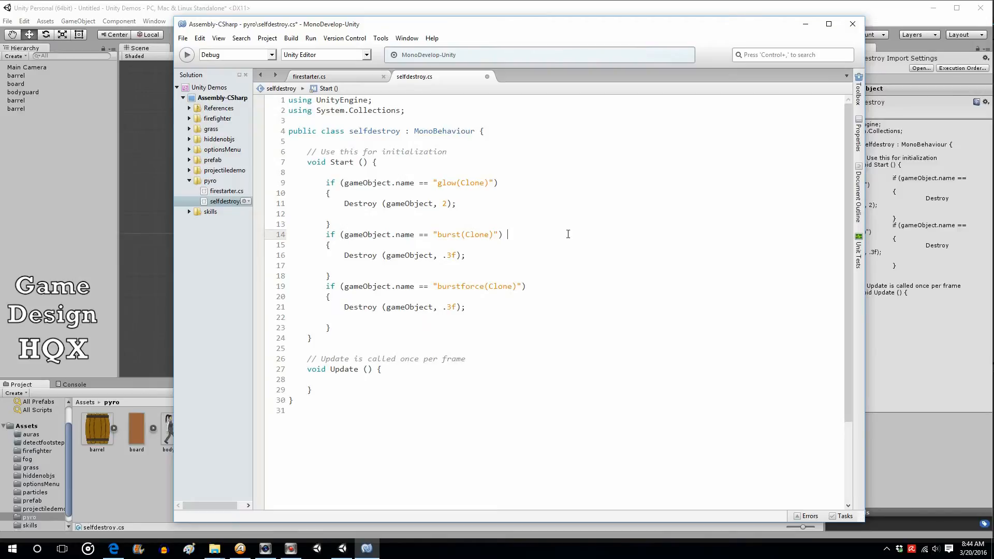
drag(340, 235, 542, 228)
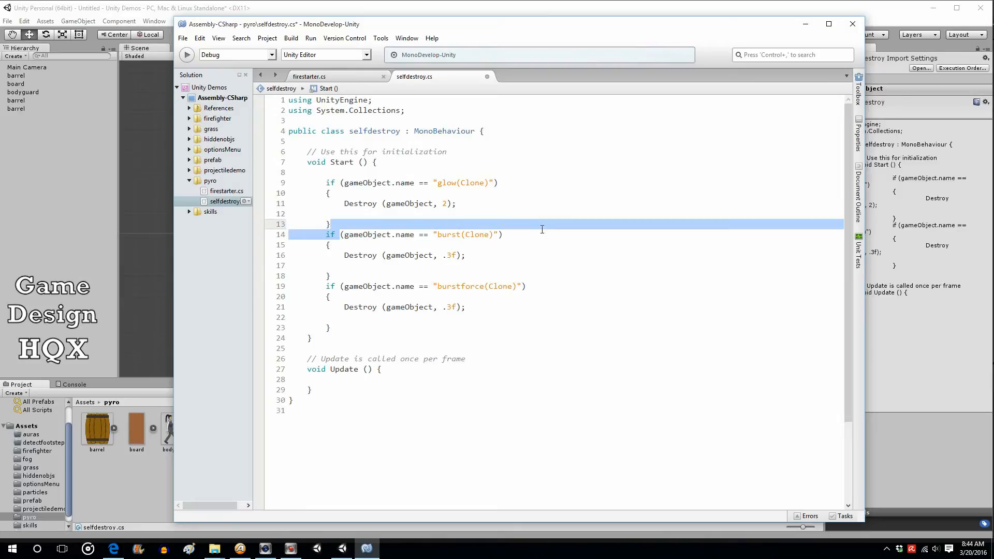
click(534, 234)
click(183, 37)
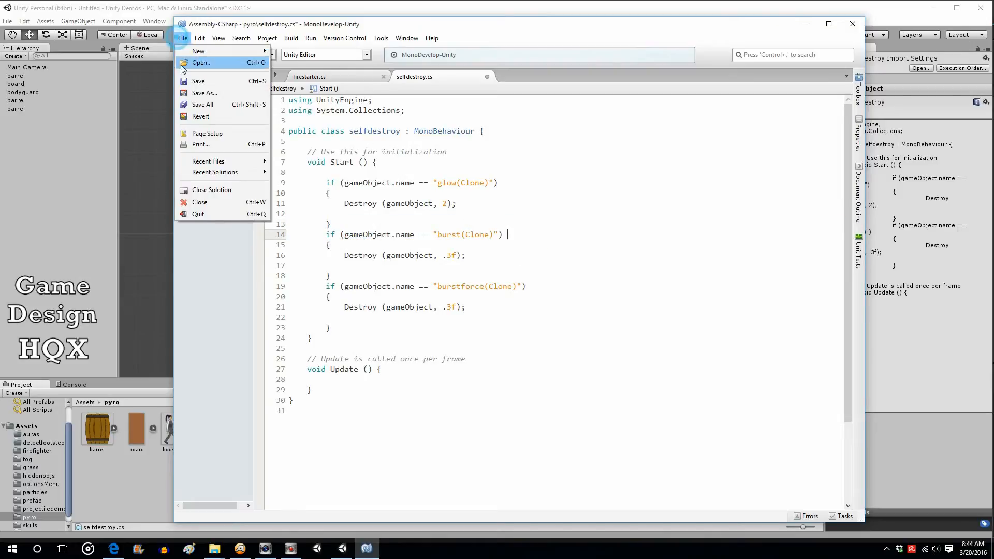
click(191, 79)
Return to Unity, play the scene briefly, then stop playing
click(166, 9)
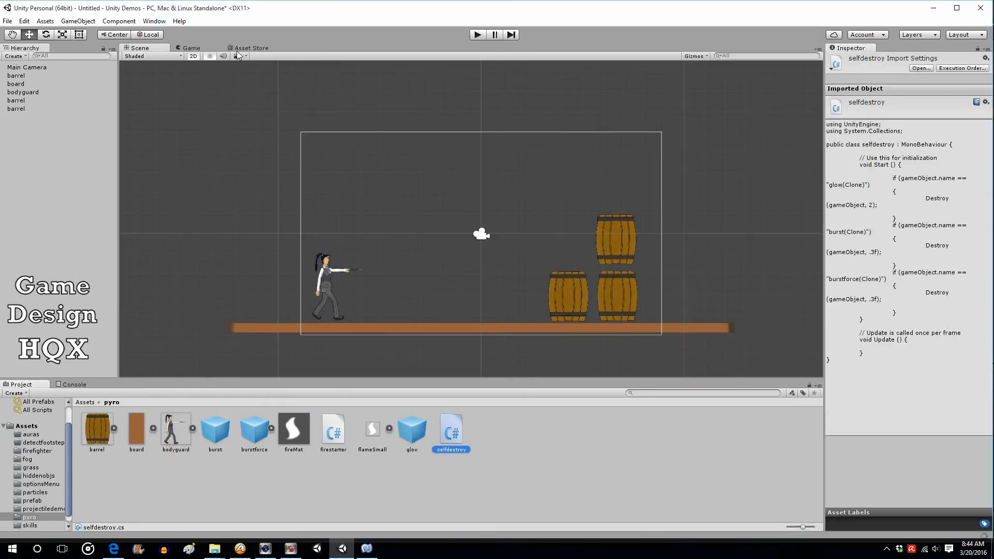
click(475, 35)
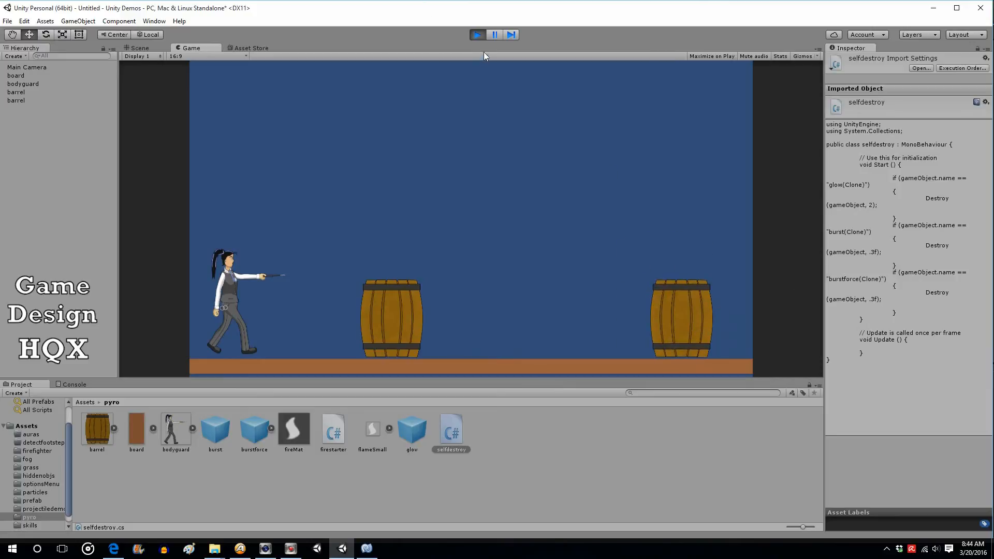
click(478, 35)
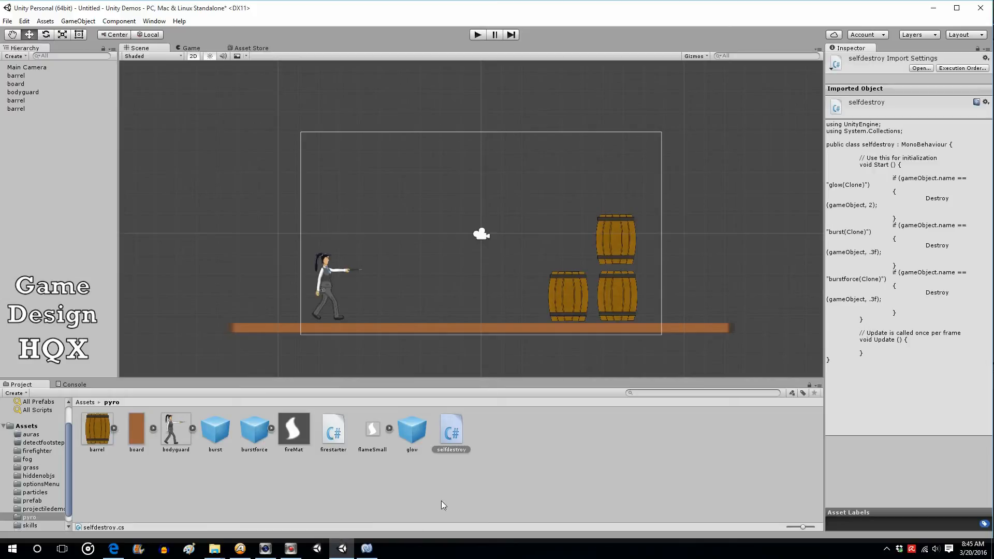
click(369, 550)
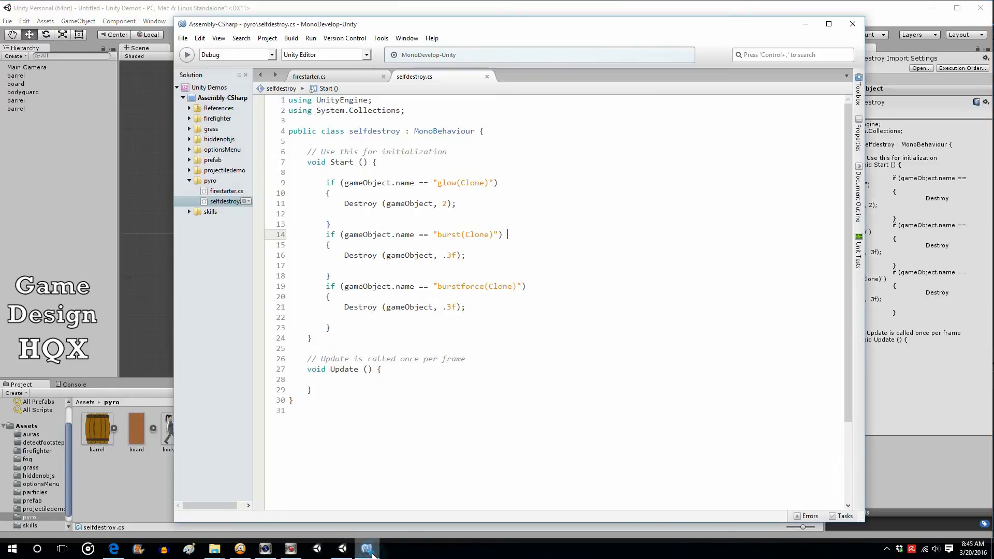
click(369, 550)
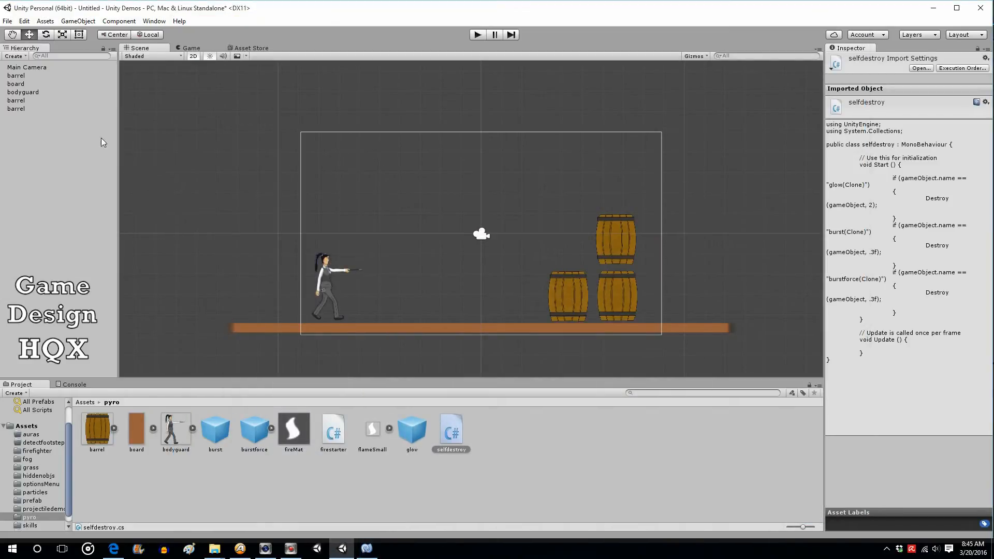
Expand the burstforce prefab and set the pushup child's area effector Force Target to Collider
click(250, 430)
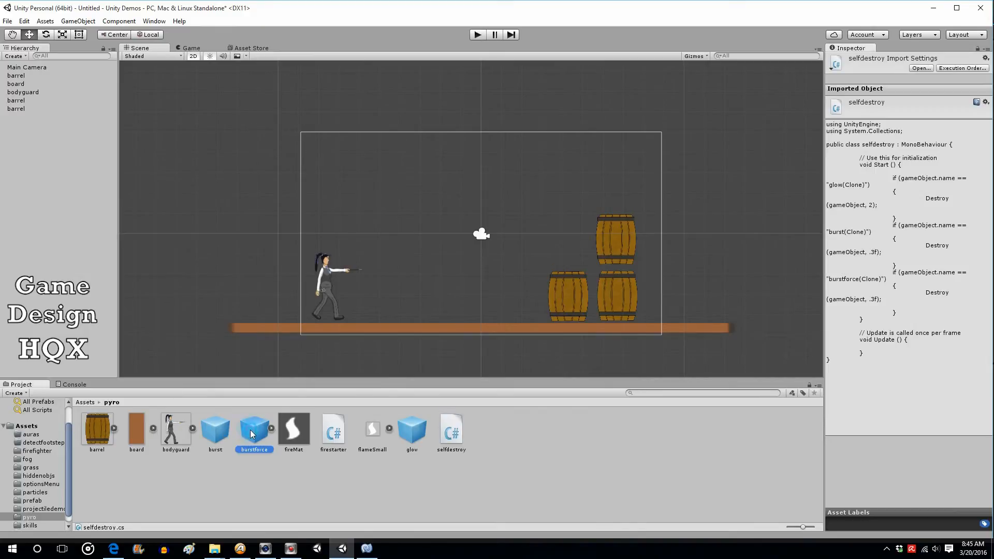
click(272, 428)
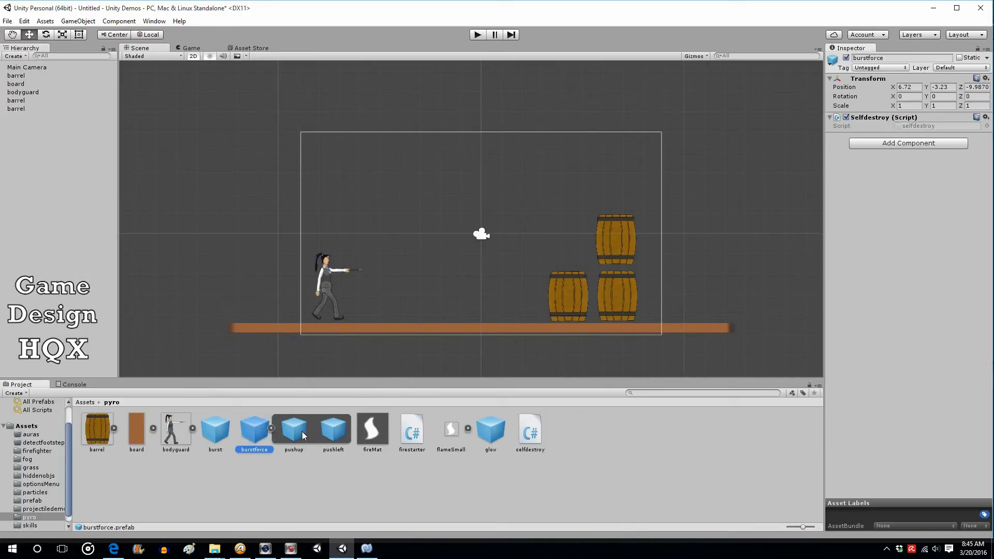
click(298, 431)
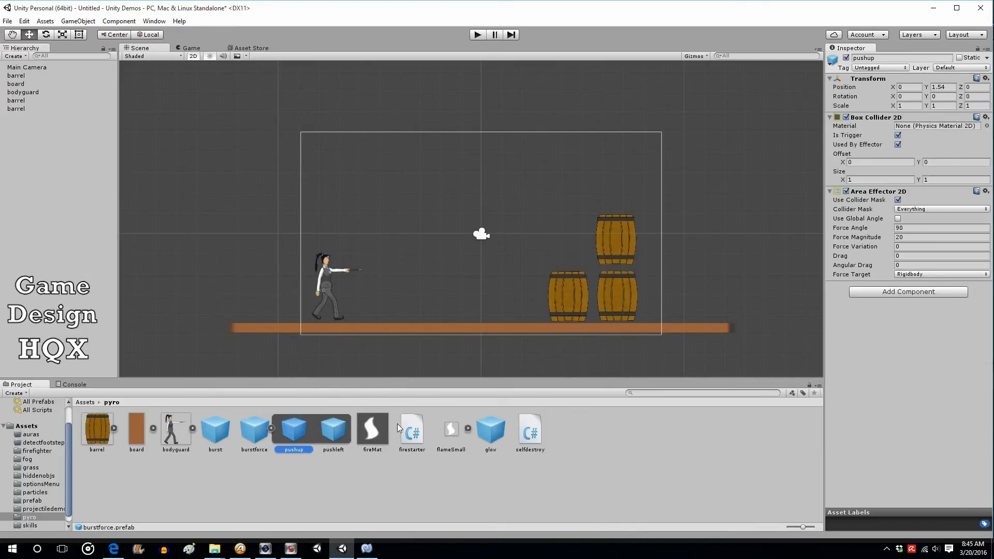
click(928, 275)
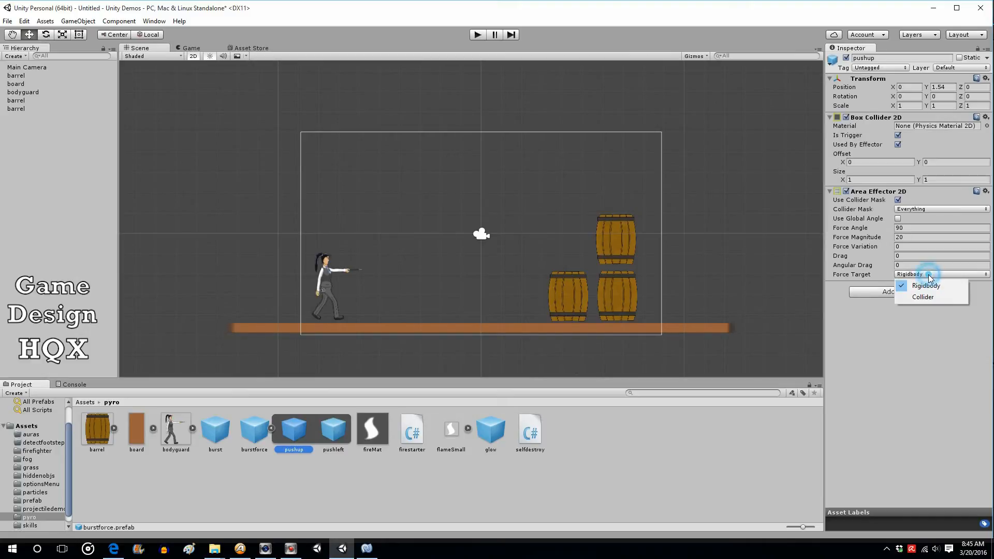
click(925, 296)
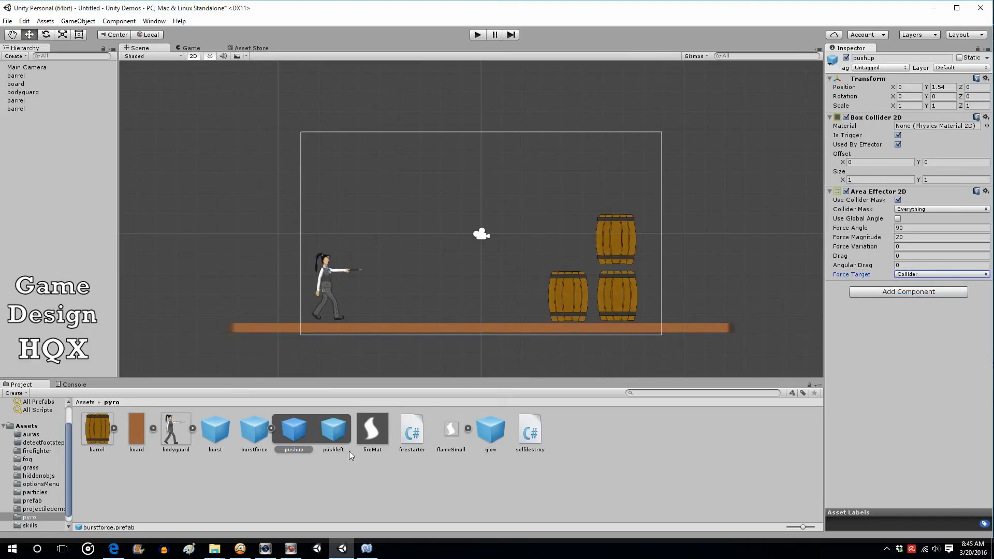
Set the pushleft child's area effector Force Target to Collider
click(332, 430)
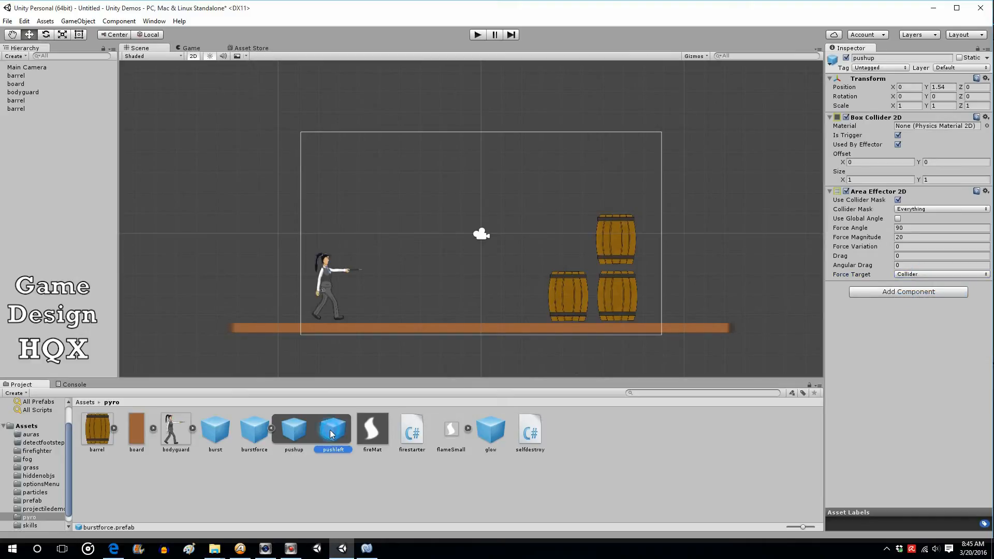
click(924, 275)
click(922, 300)
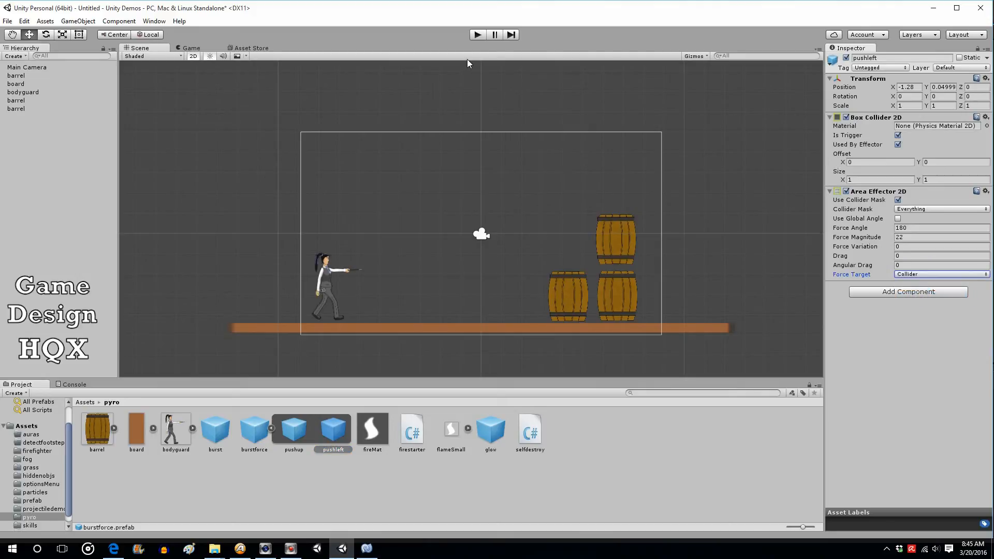
Play the scene and ignite the original barrel in three test runs, stopping playback after each
click(482, 38)
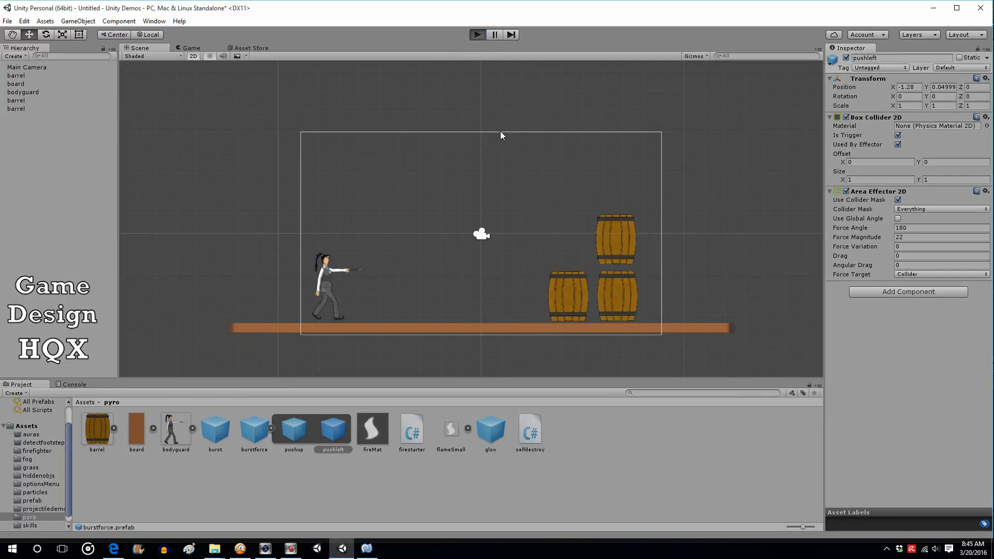
click(687, 319)
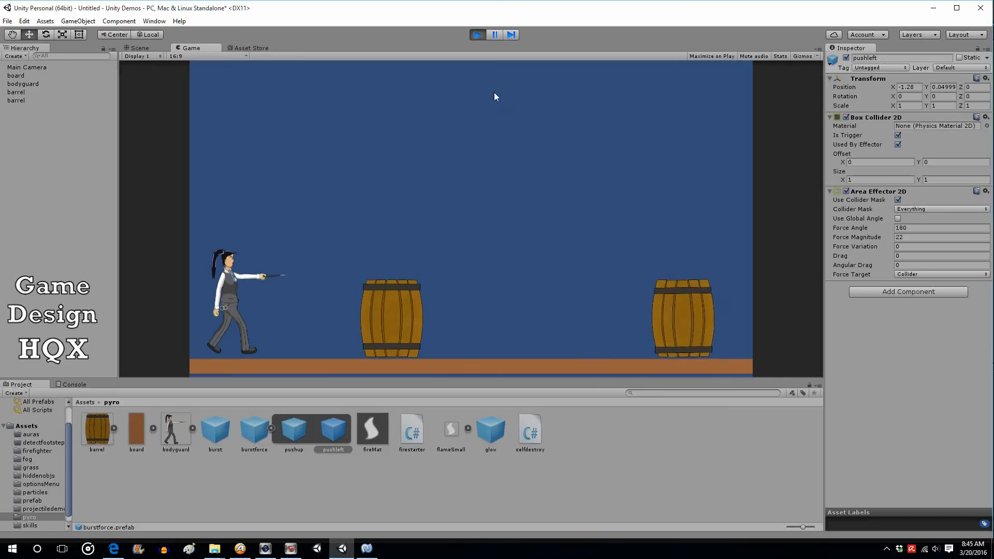
click(476, 34)
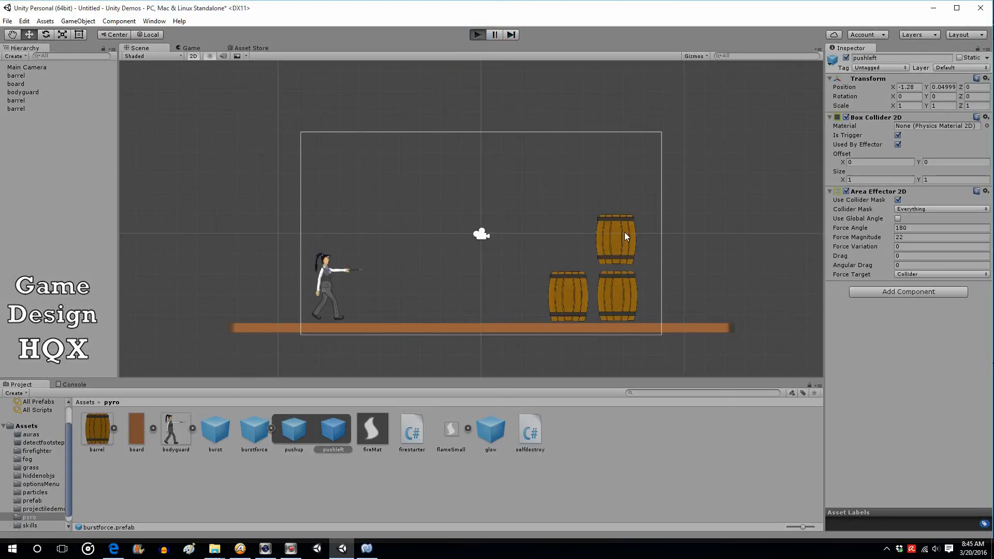
key(ctrl+p)
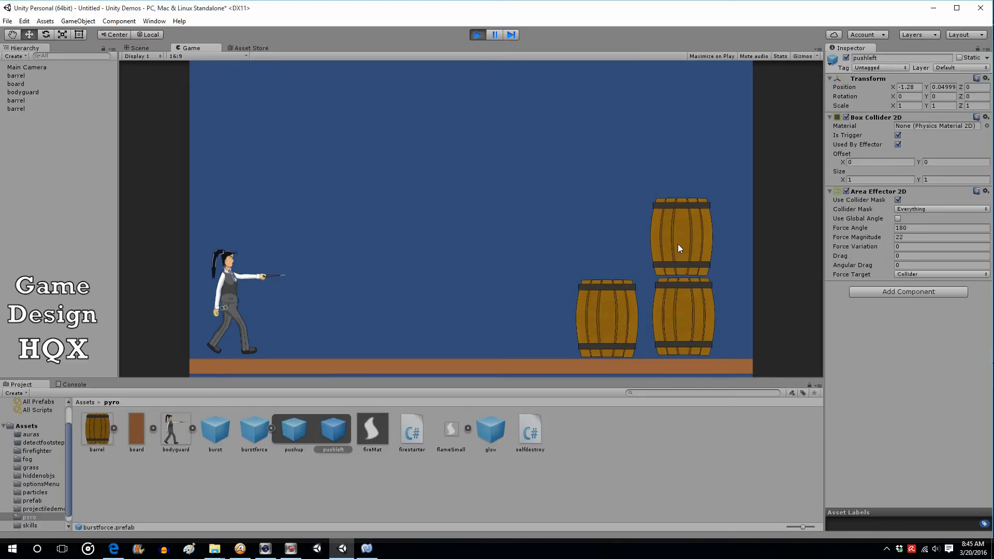
click(676, 319)
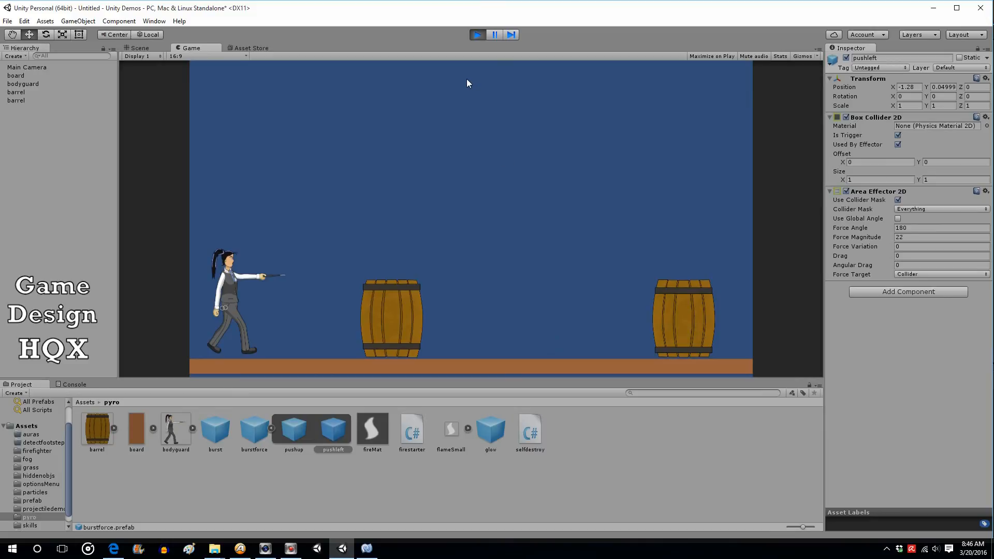
click(477, 35)
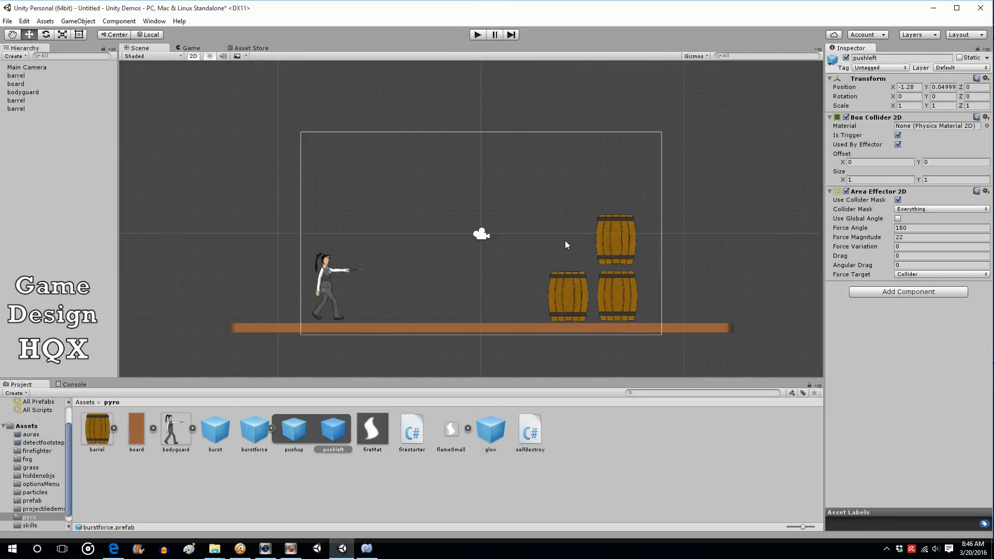
click(478, 35)
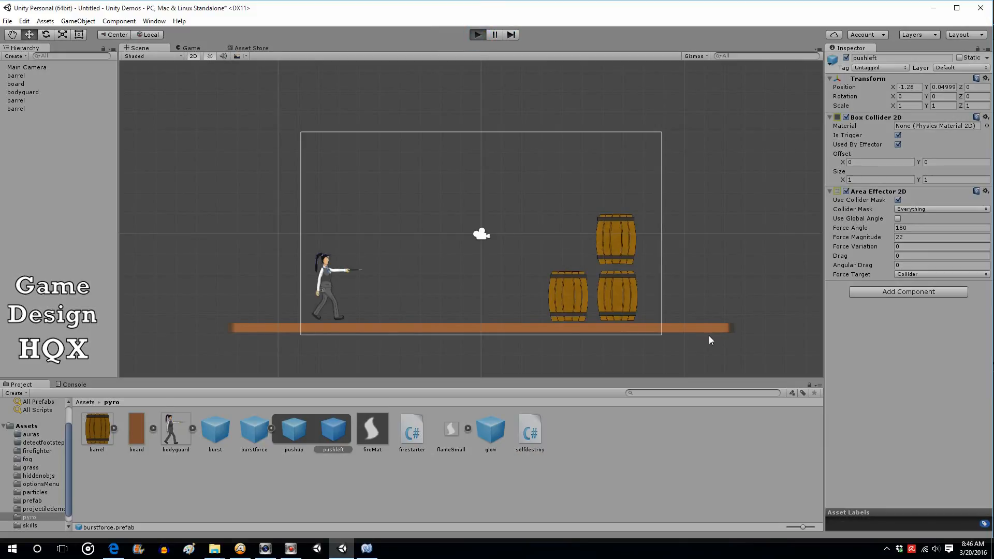
click(691, 318)
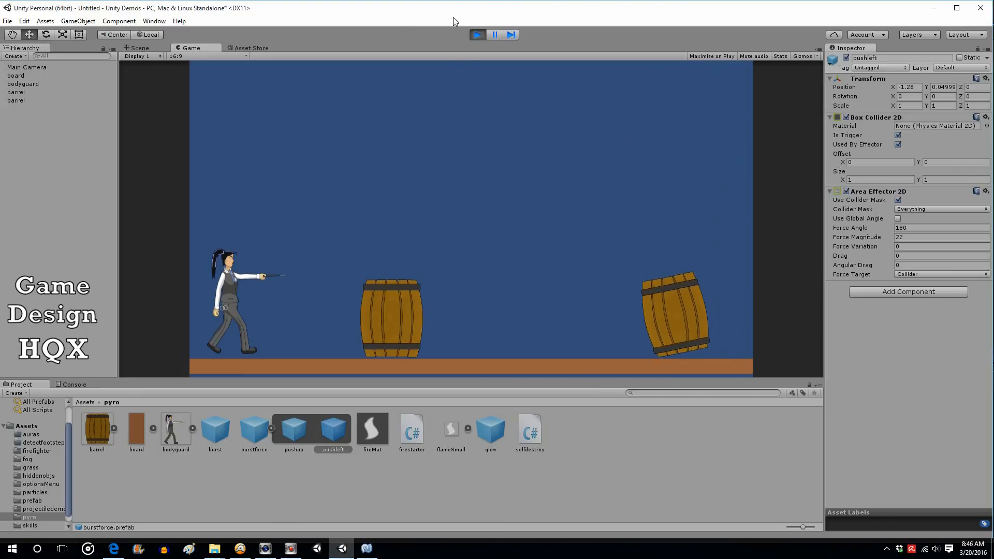
click(476, 35)
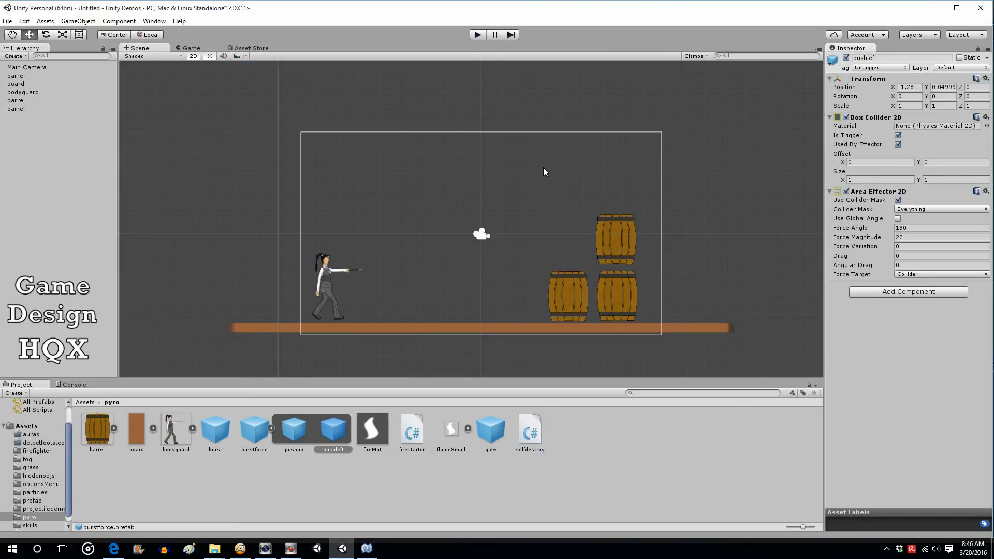